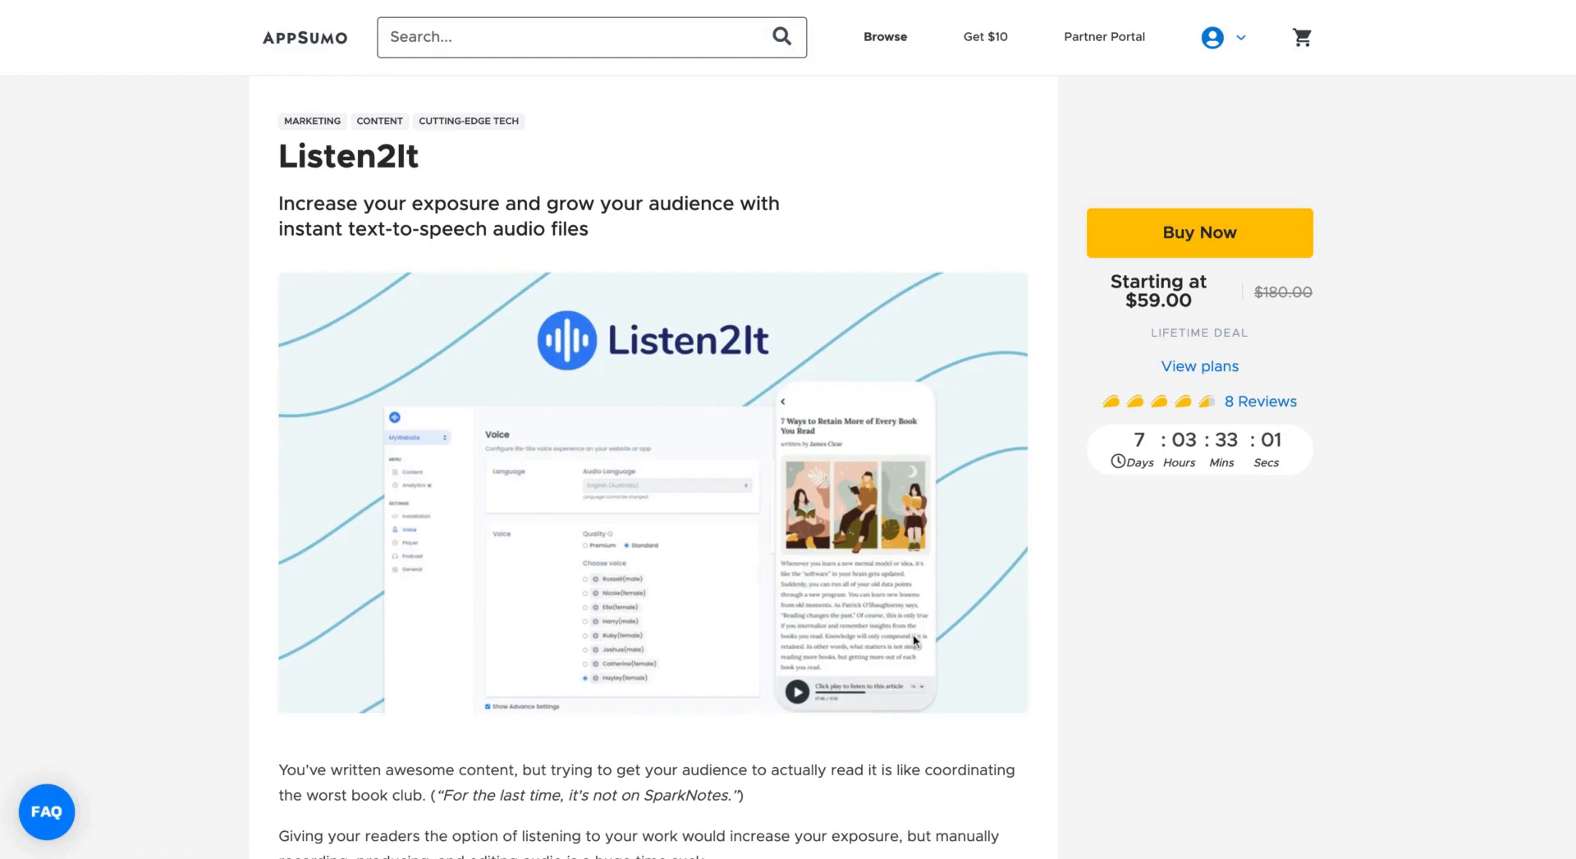
- Read through the Listen2It deal page from the product description to the plans and license tiers
scroll(915, 640, "down", 15)
scroll(915, 639, "down", 2)
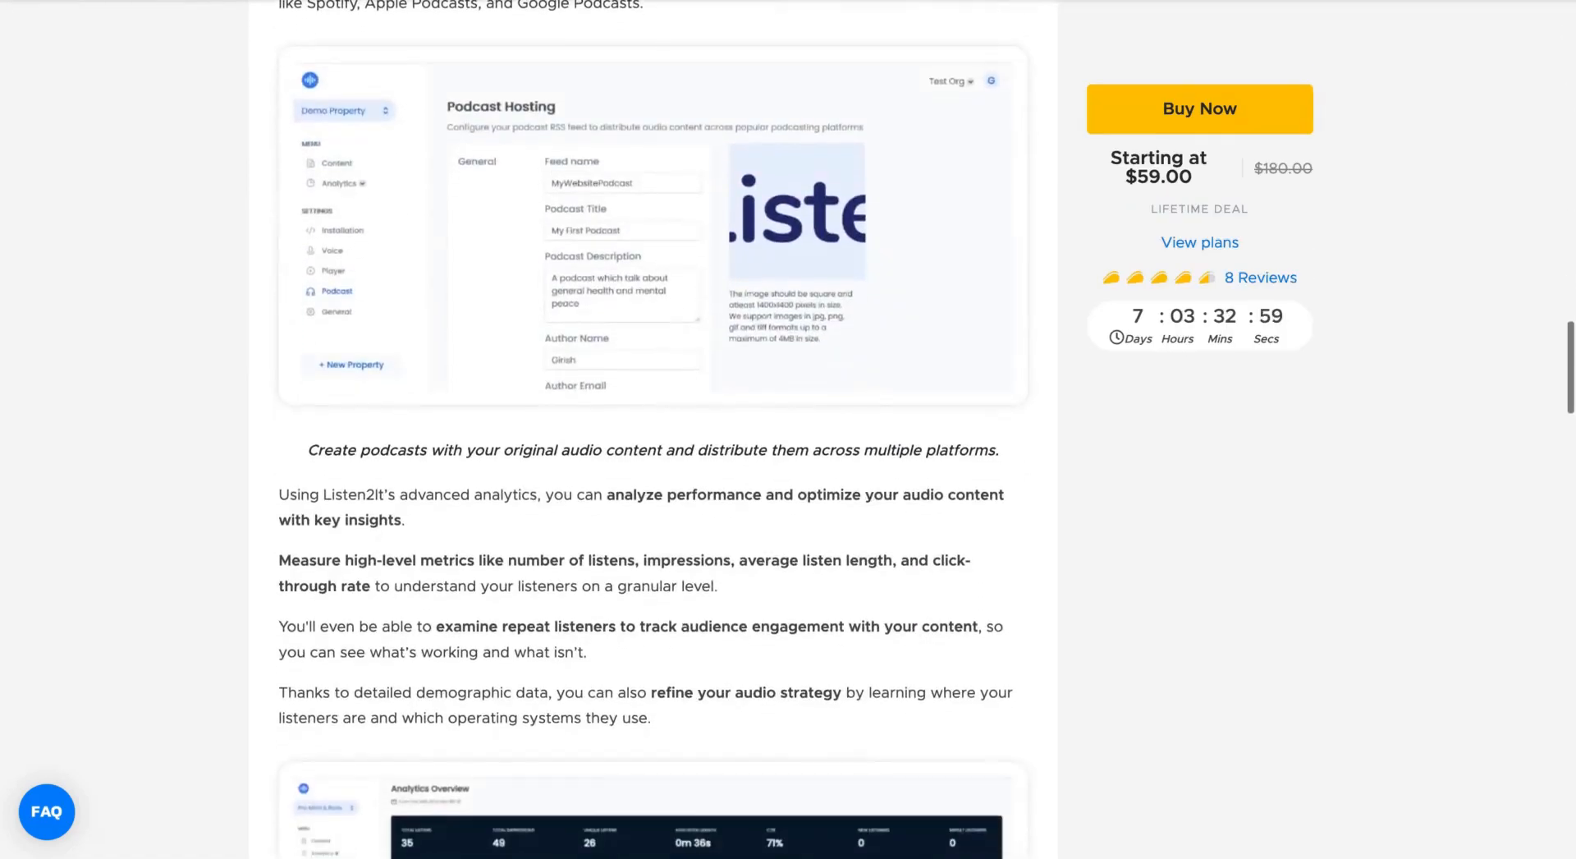
scroll(652, 430, "down", 9)
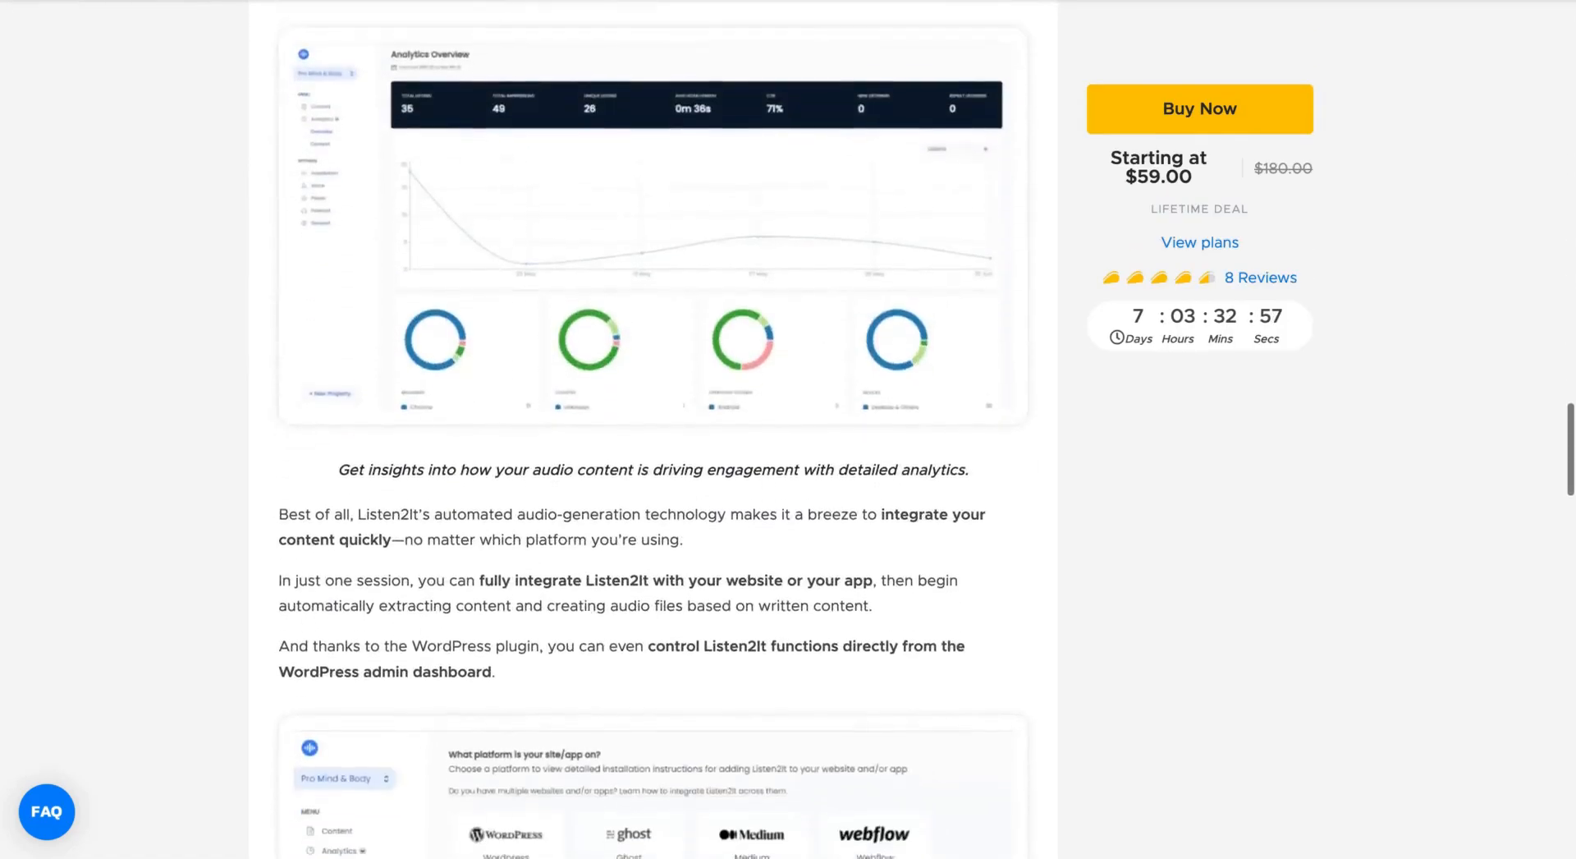
scroll(586, 403, "down", 3)
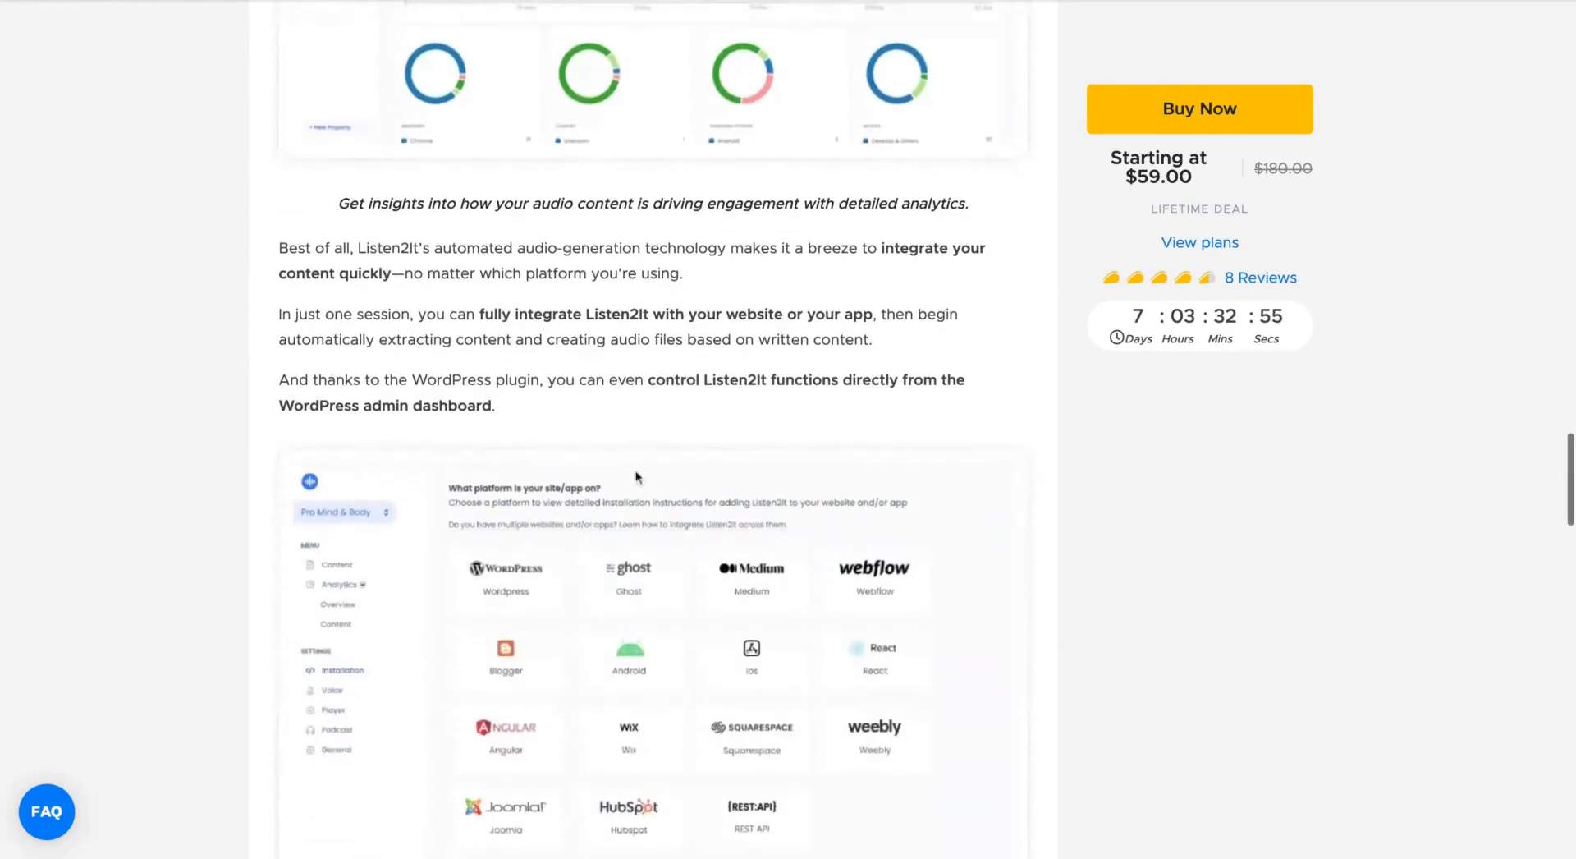
scroll(914, 466, "down", 17)
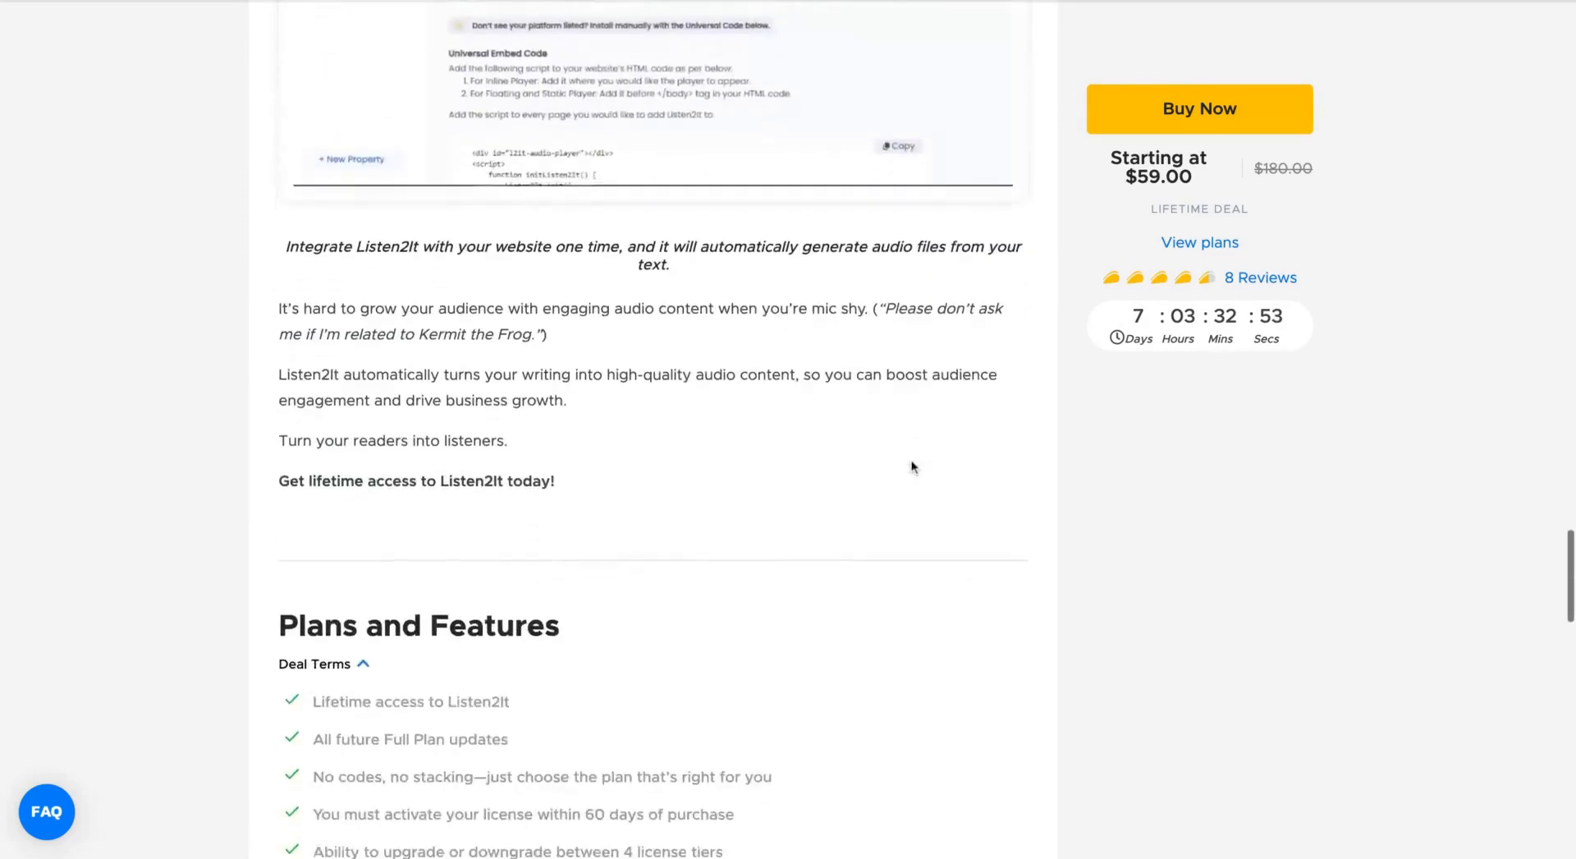
scroll(653, 429, "down", 7)
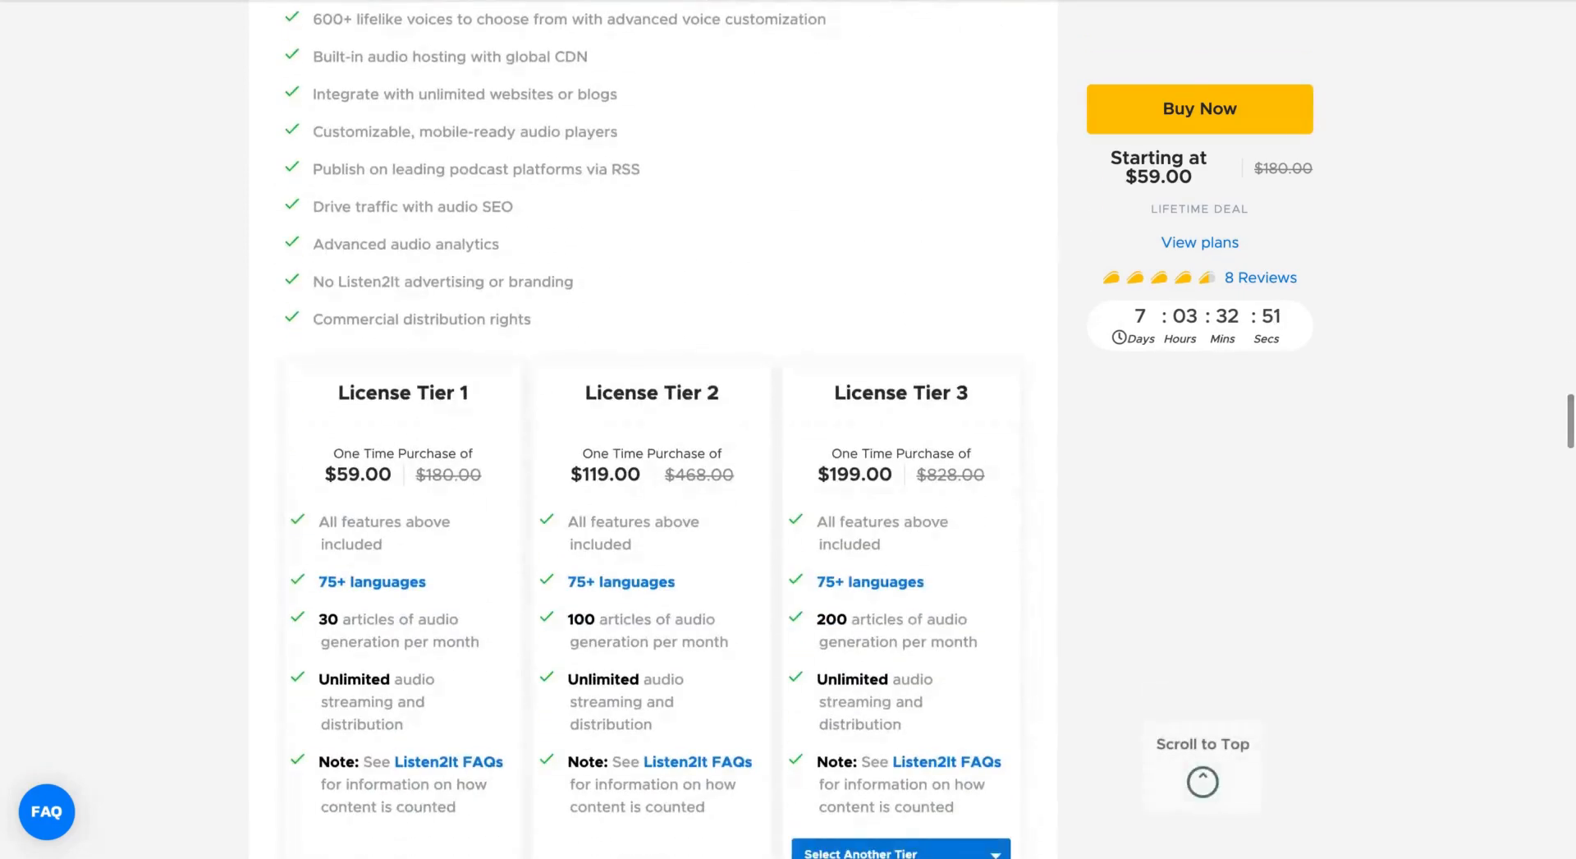
scroll(652, 430, "down", 1)
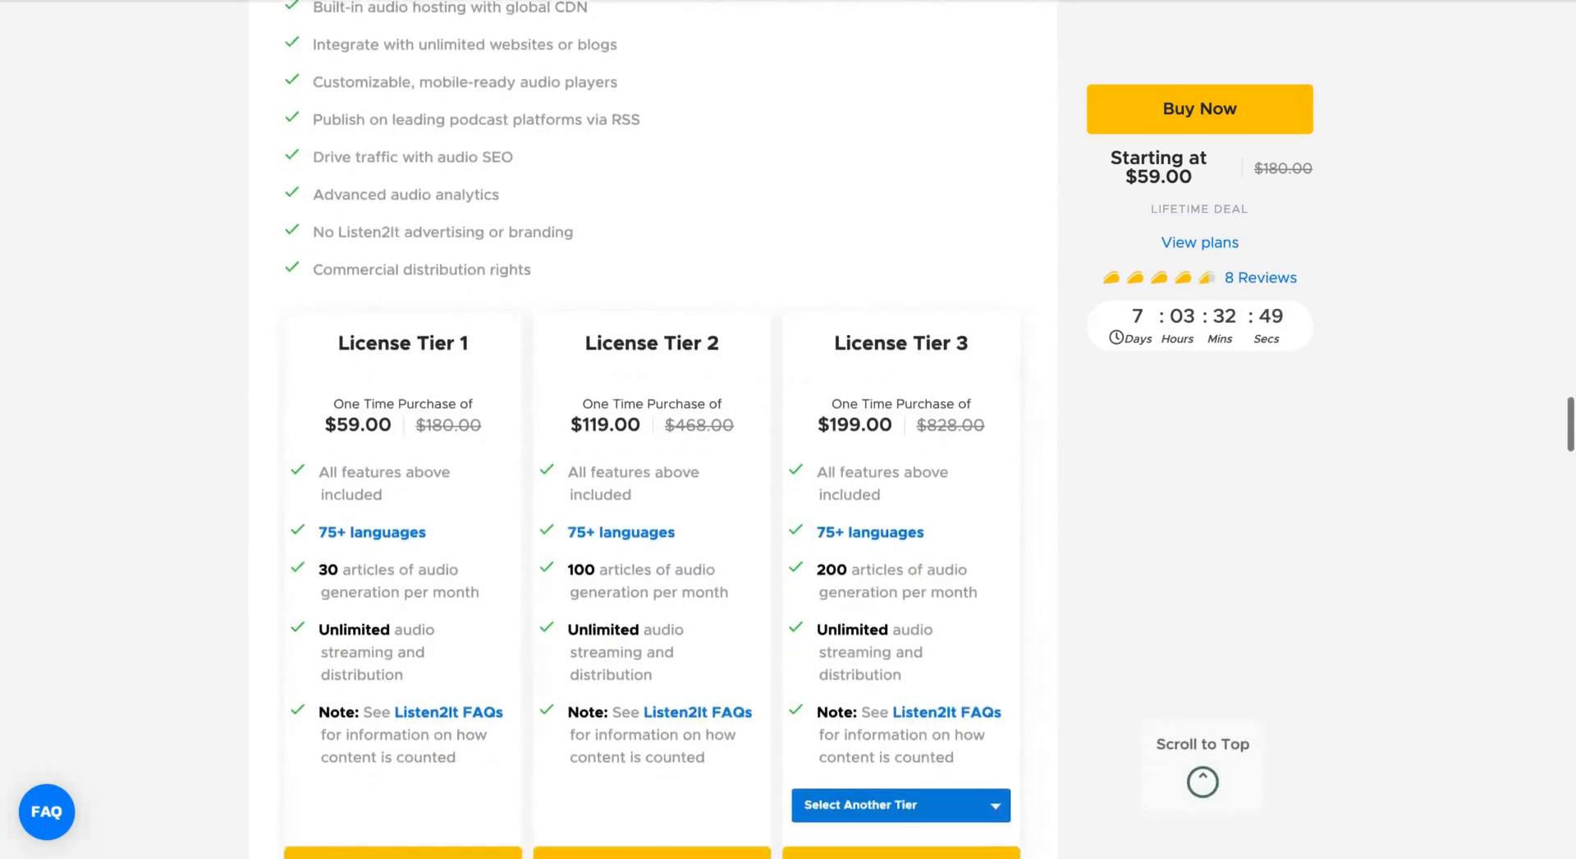
- Examine the deal terms, the features included in all plans, and the pricing and limits of the license tiers
scroll(652, 430, "up", 5)
scroll(337, 210, "up", 2)
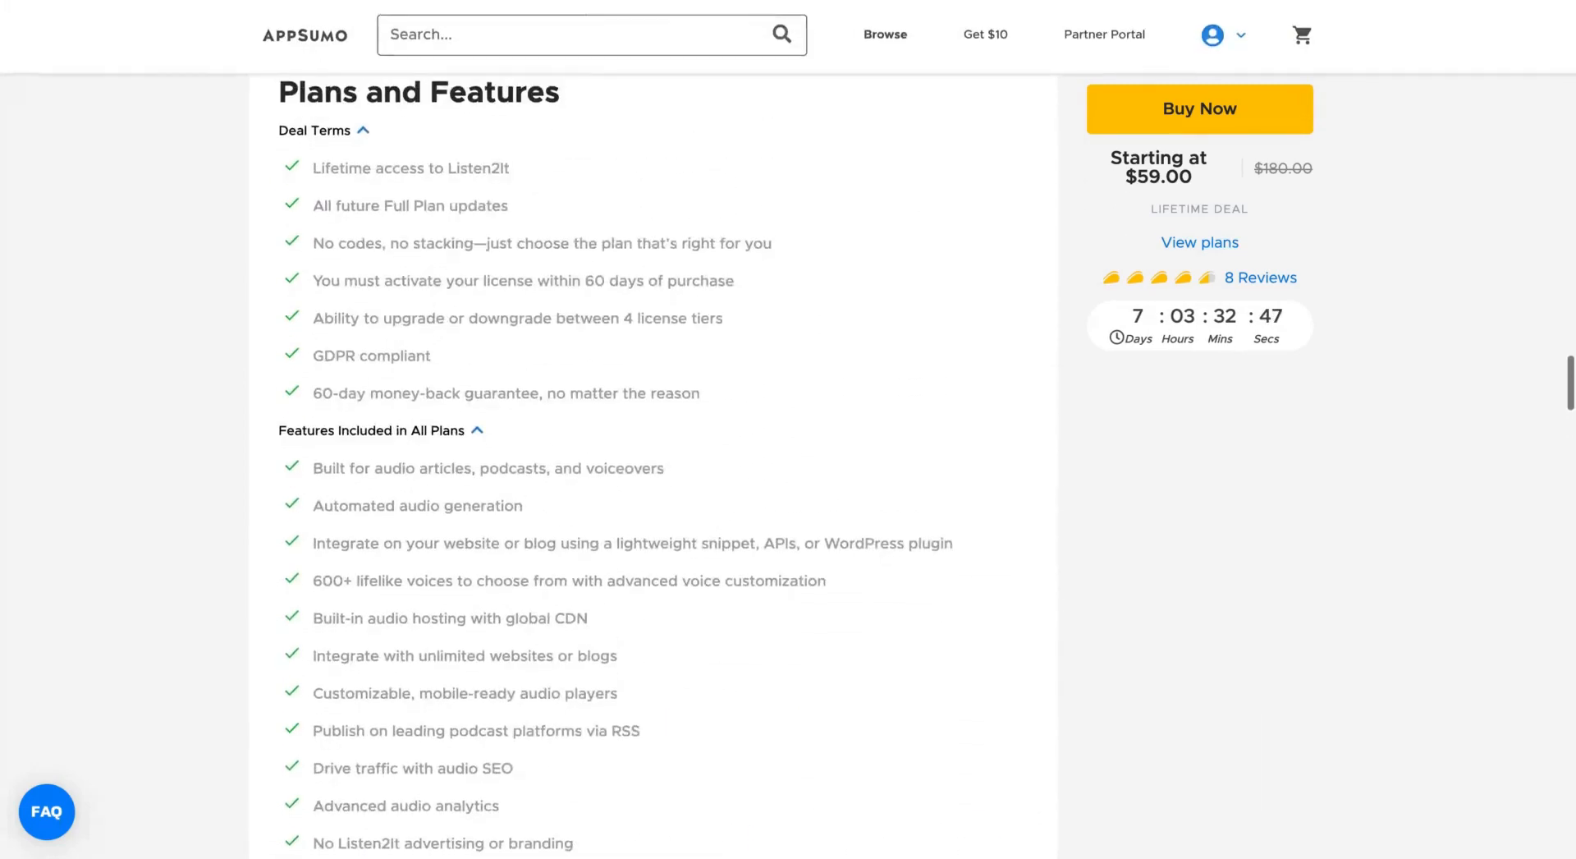
left_click_drag(336, 209, 445, 206)
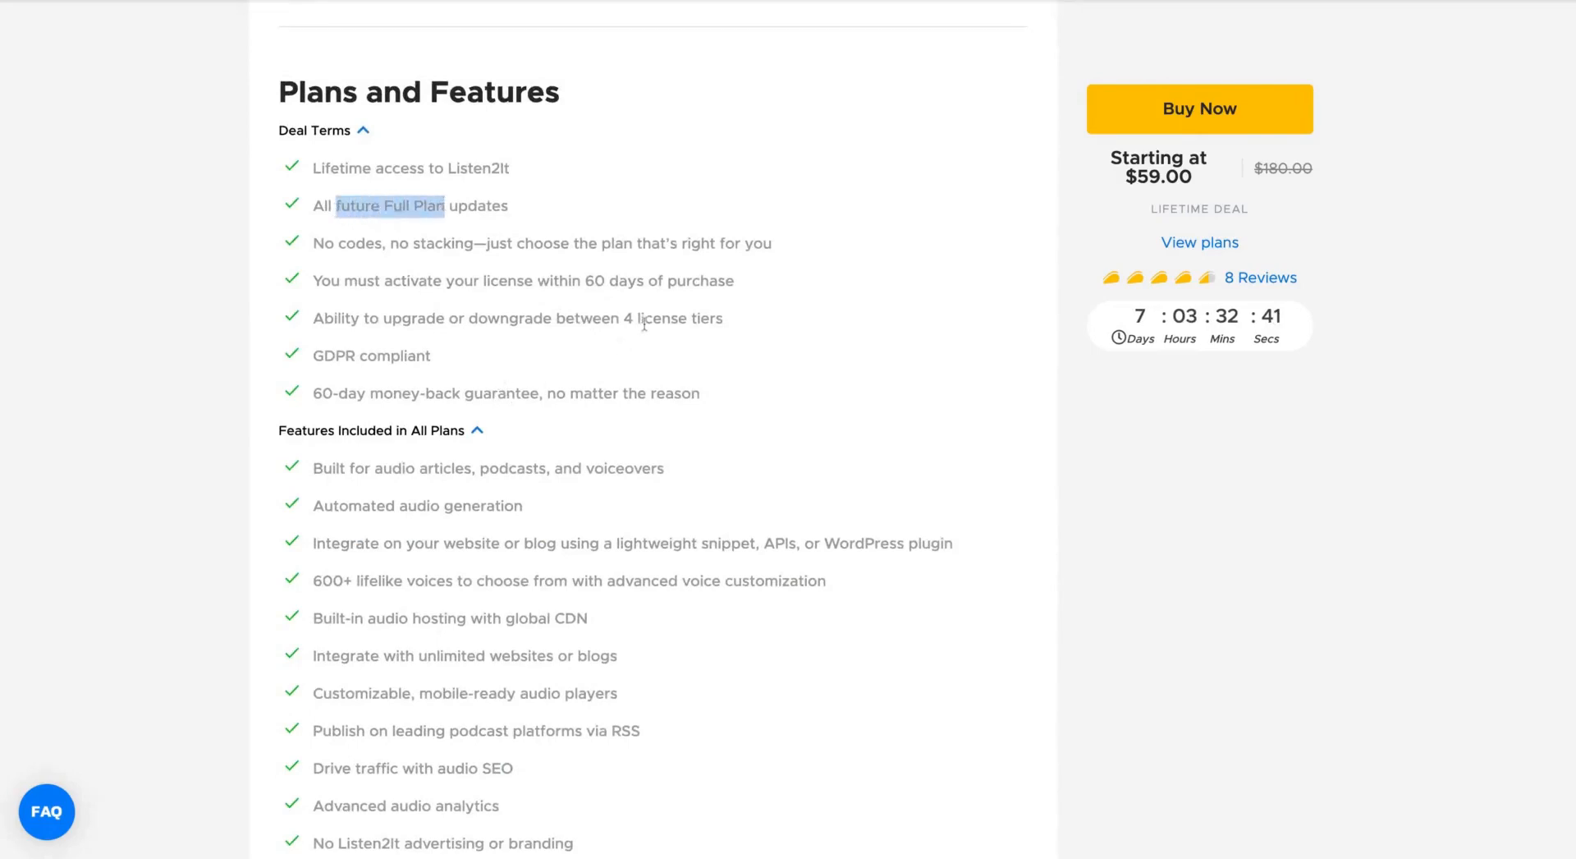
scroll(1037, 446, "down", 3)
scroll(1037, 448, "down", 4)
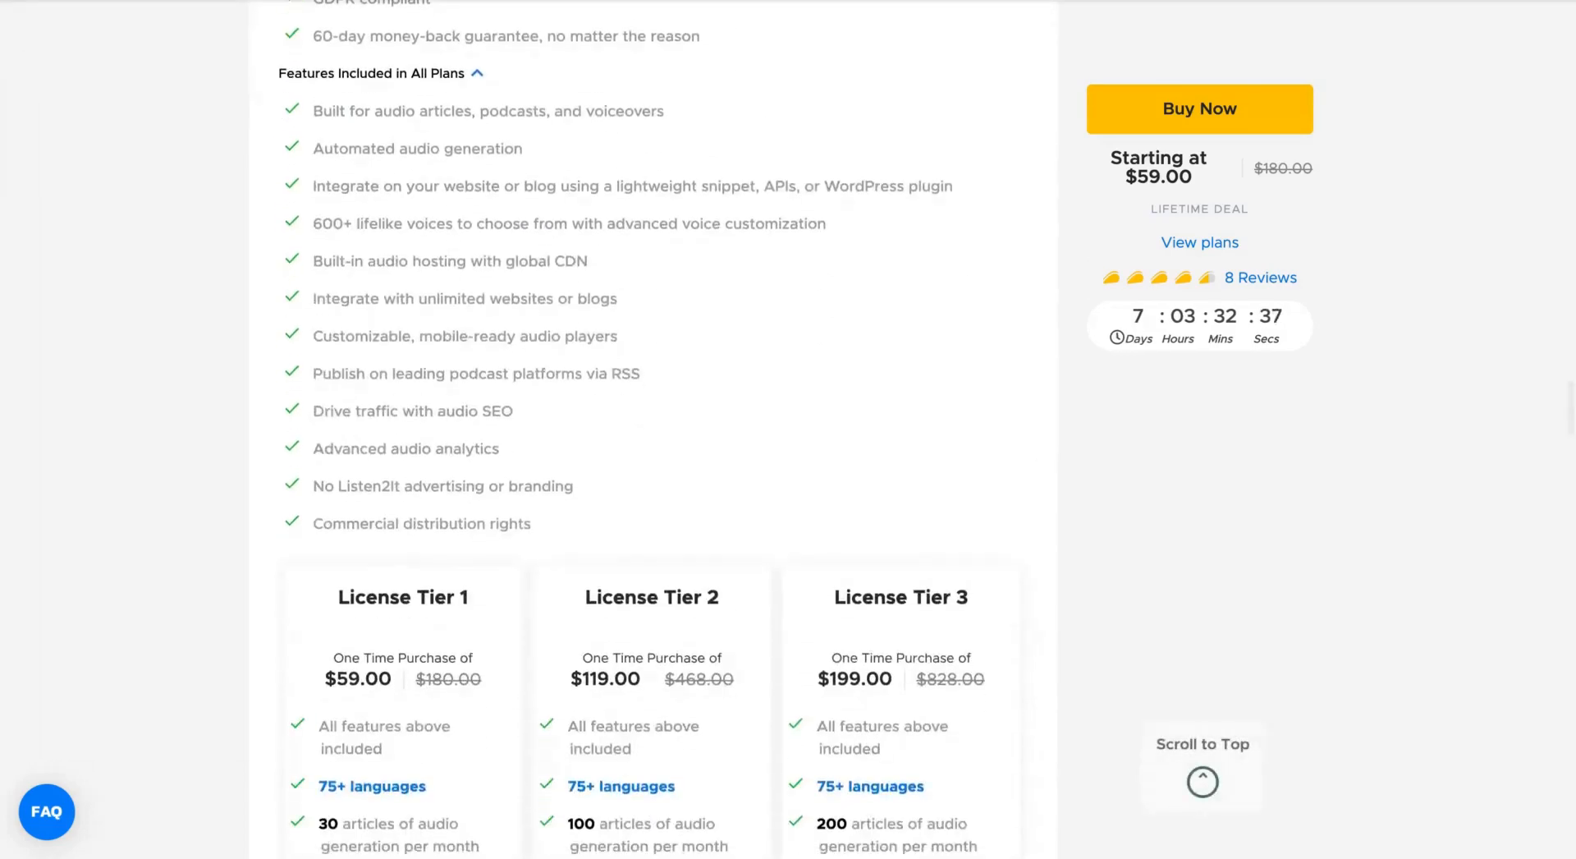
scroll(585, 197, "up", 1)
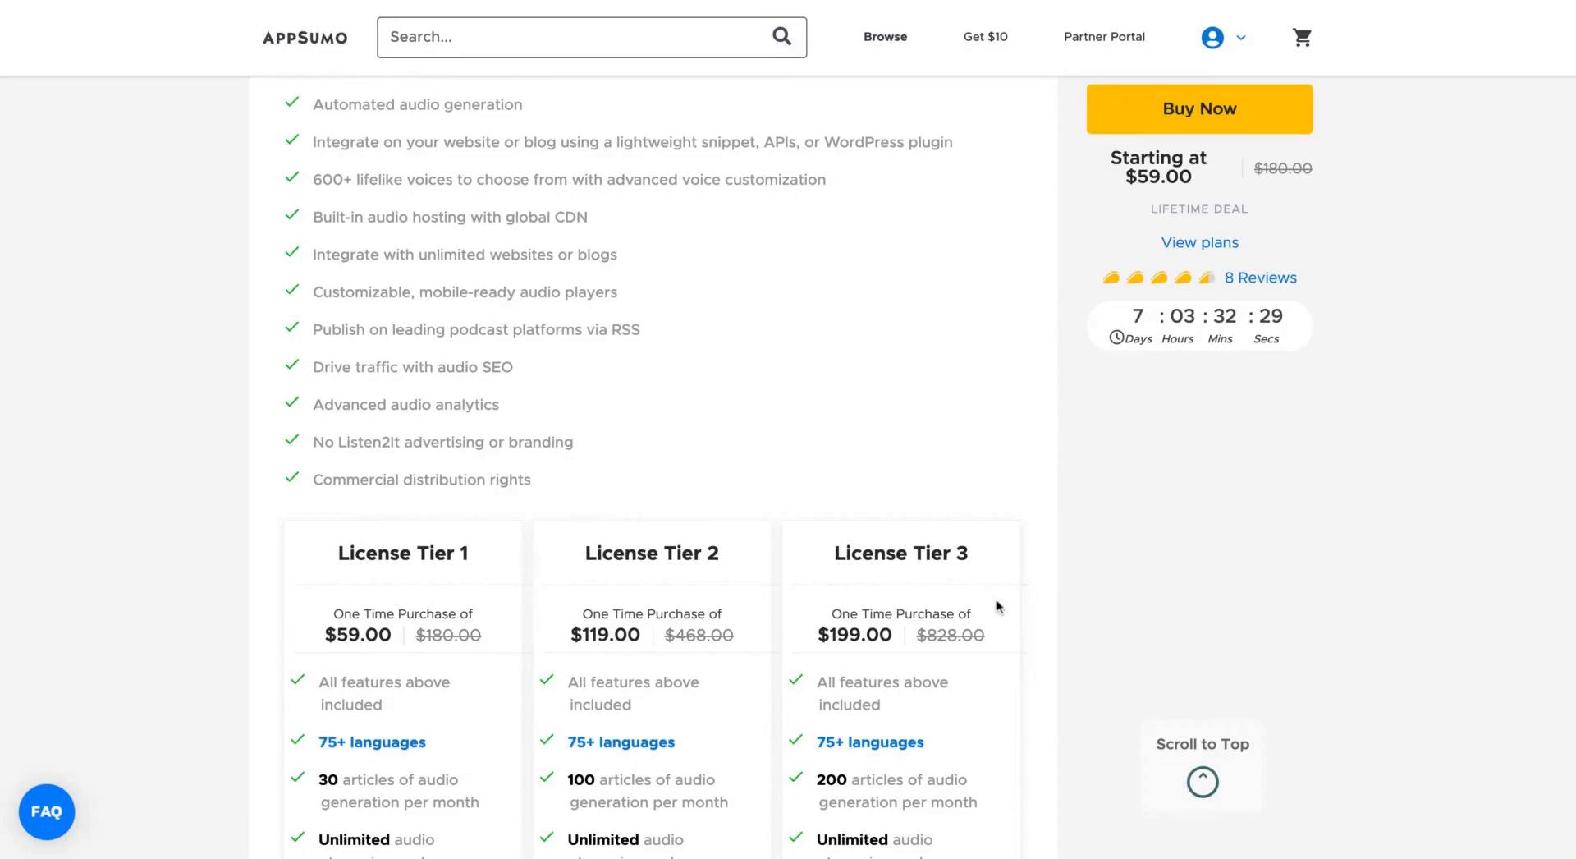
scroll(998, 607, "down", 1)
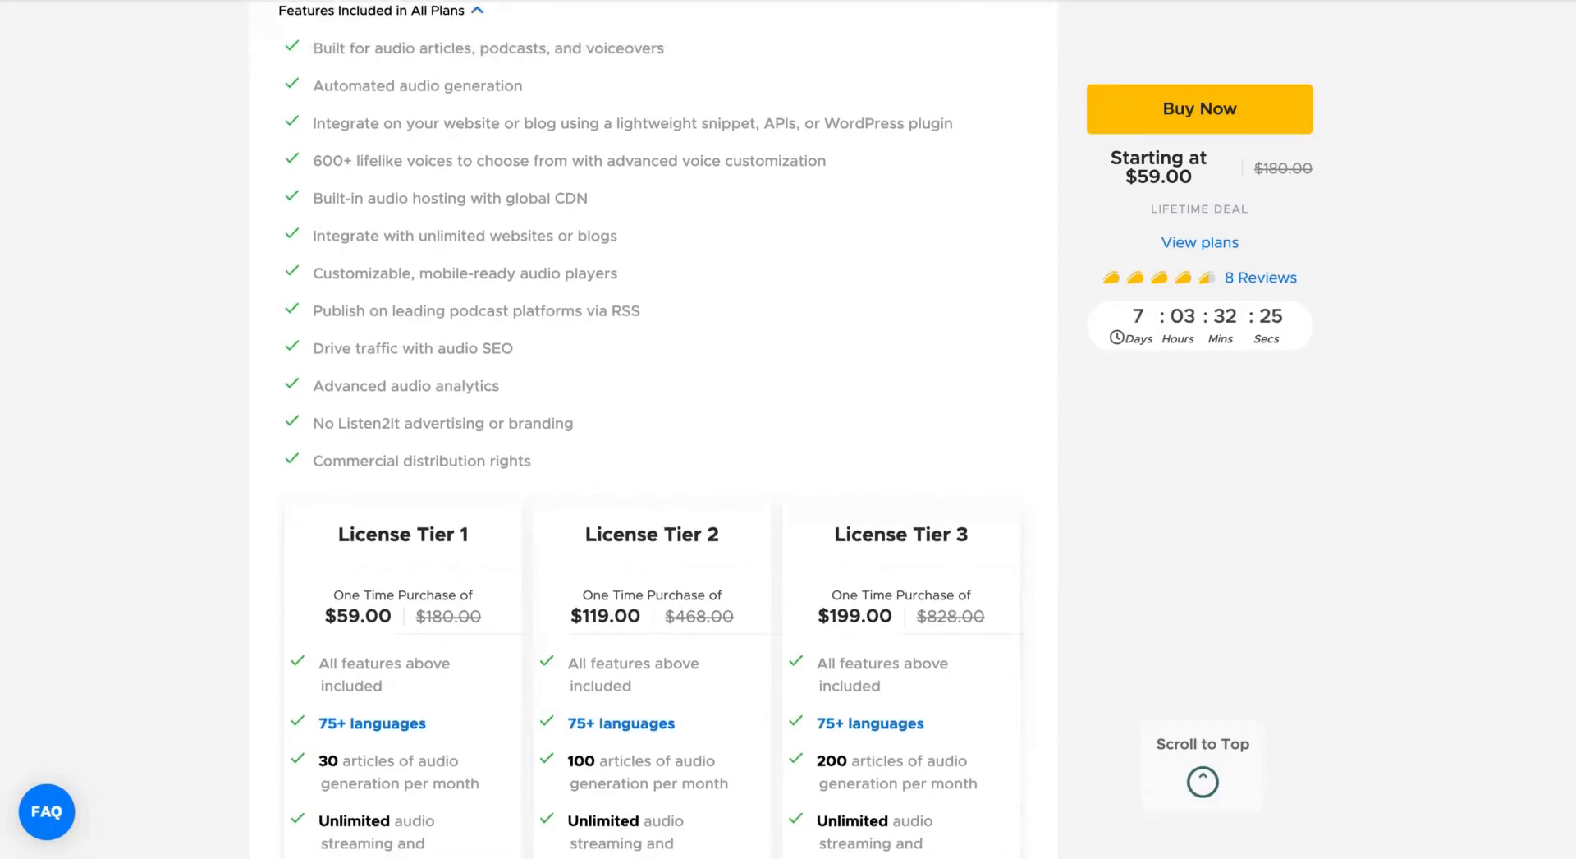
scroll(652, 429, "down", 1)
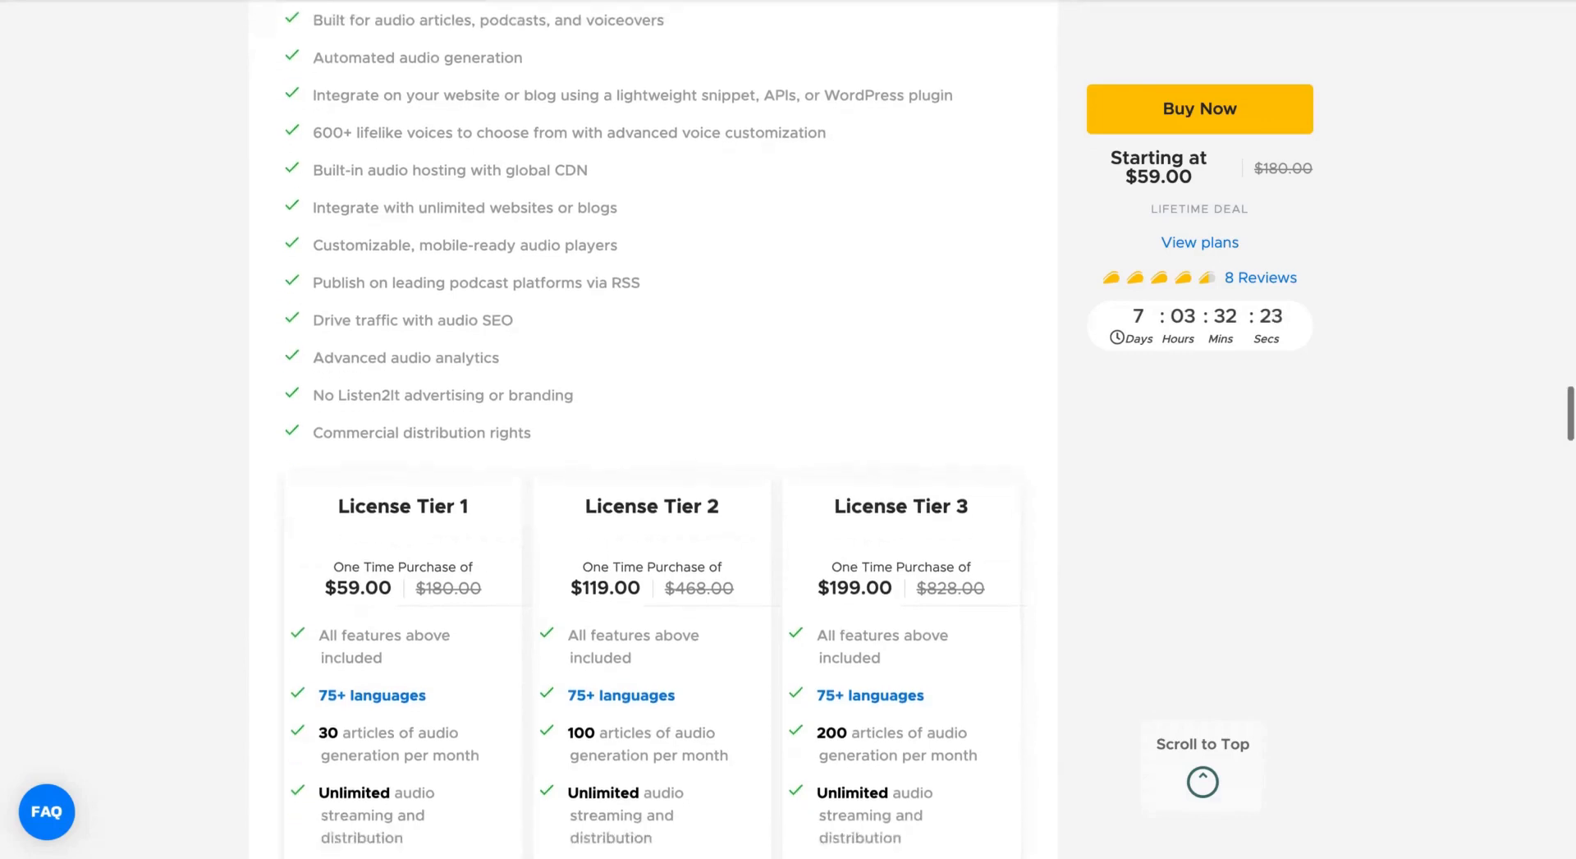
scroll(653, 429, "down", 3)
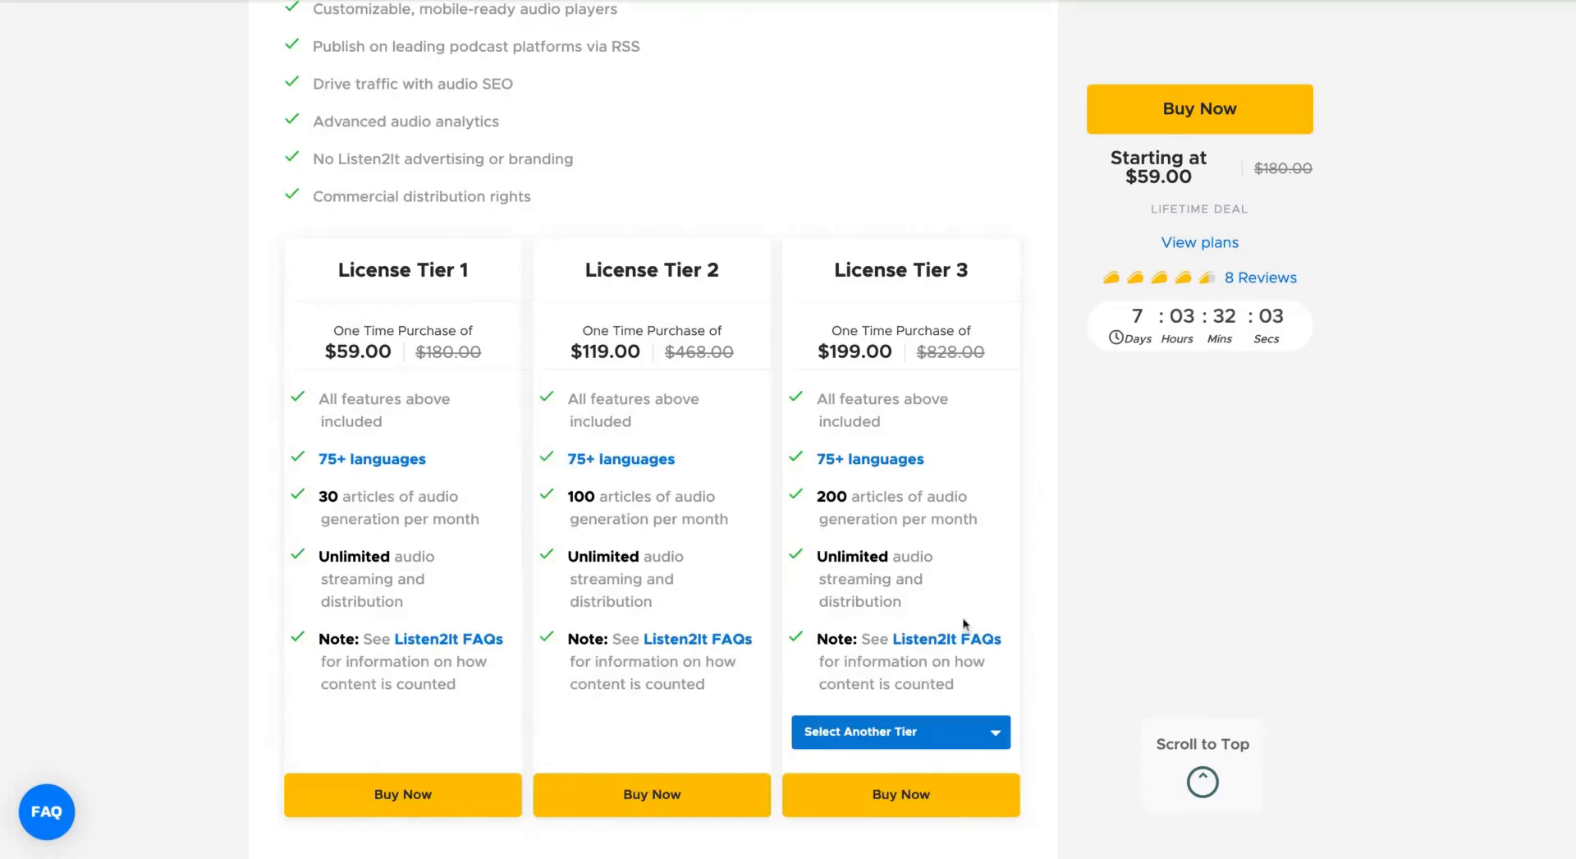
scroll(960, 632, "down", 1)
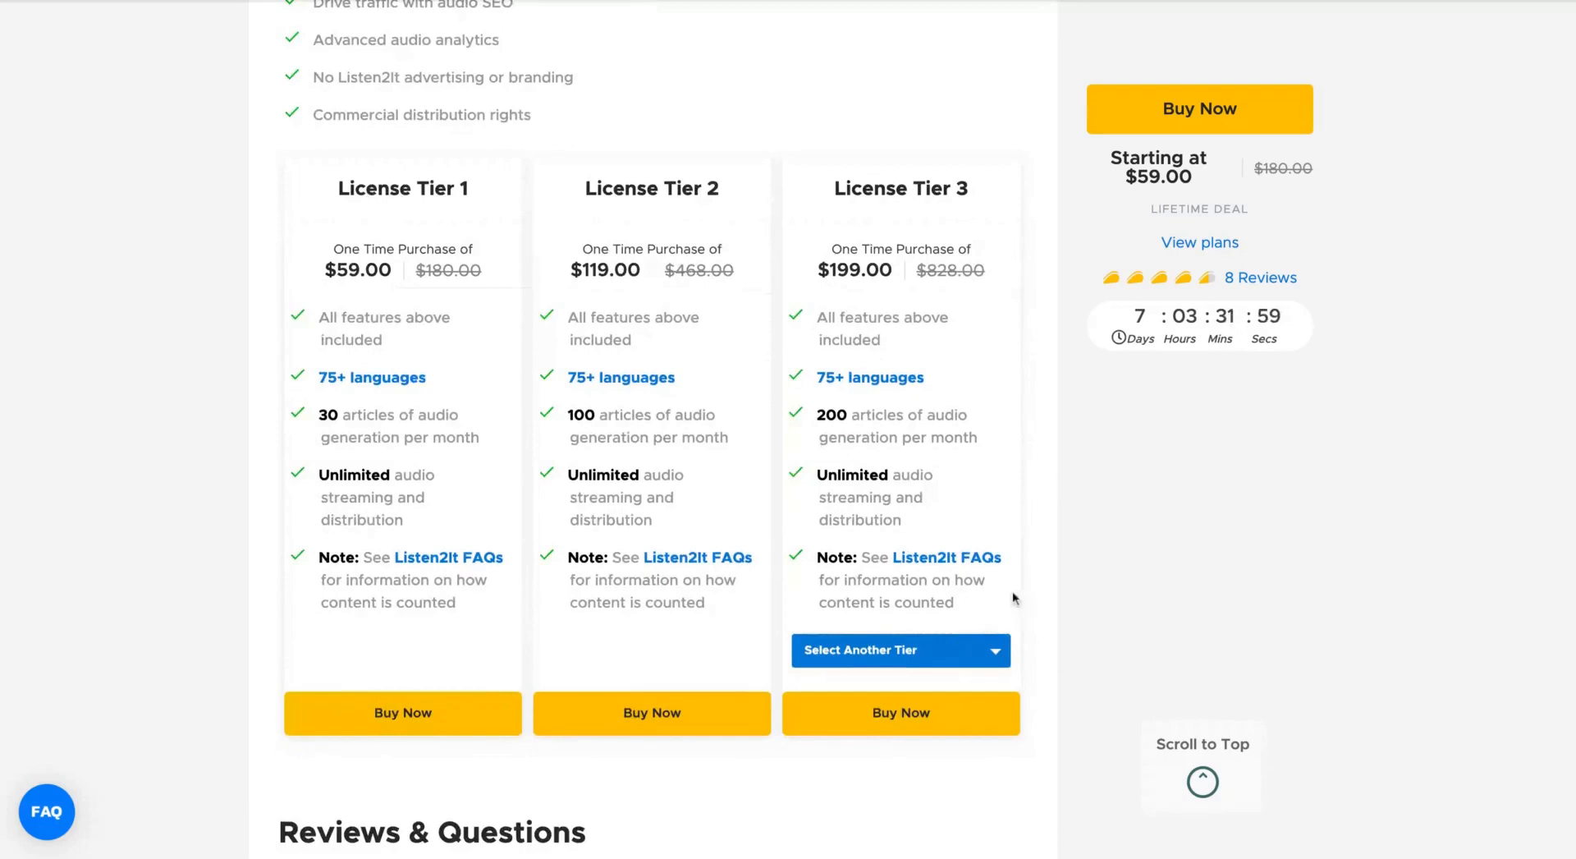
- Show License Tier 4 in place of License Tier 3 in the plan comparison
left_click(924, 665)
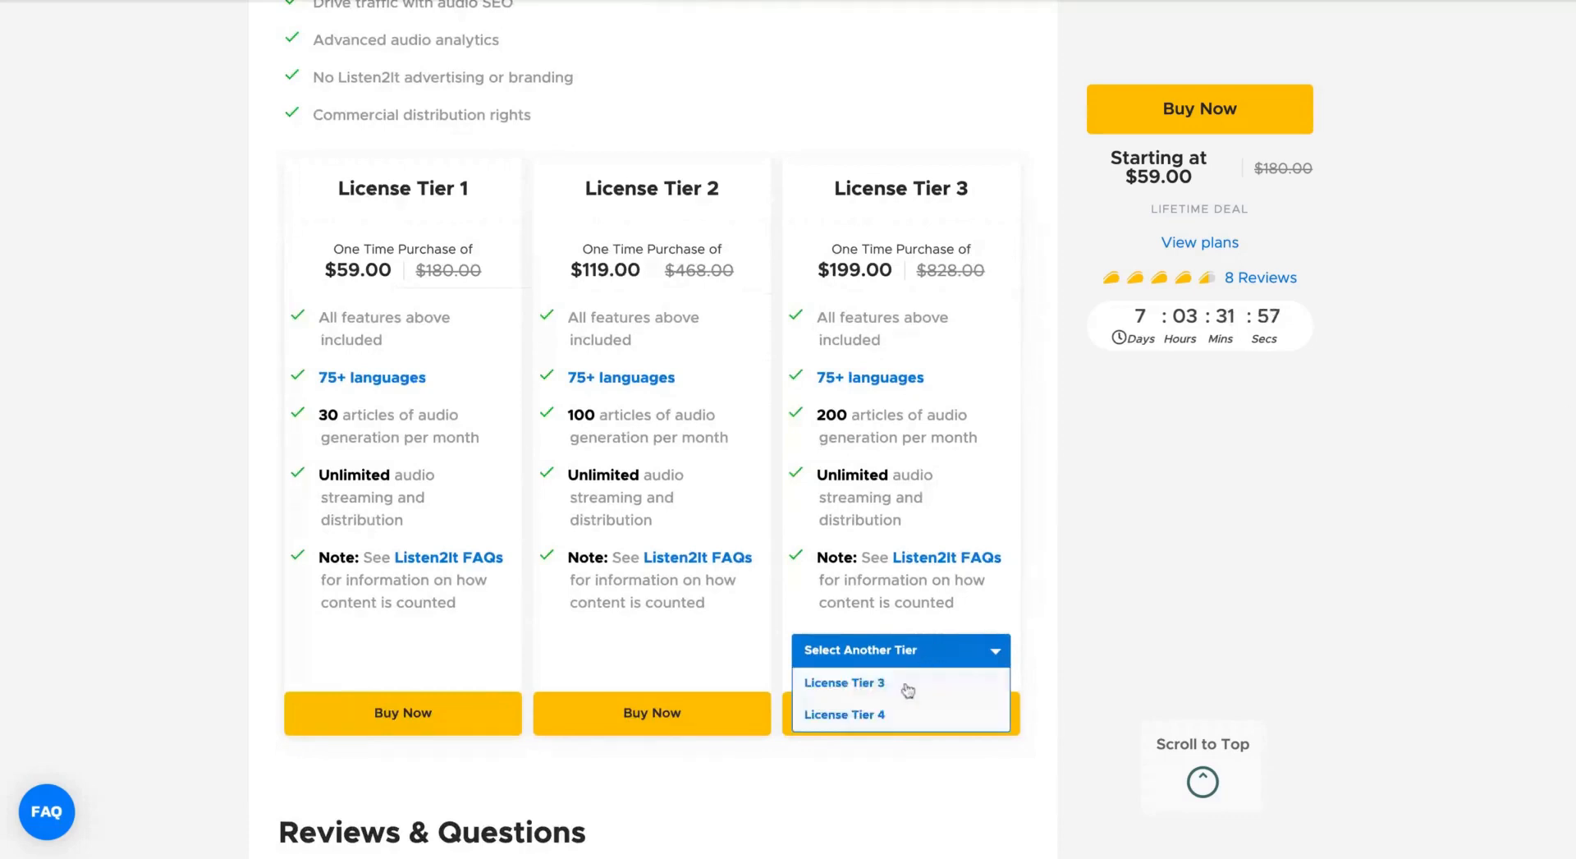
left_click(886, 726)
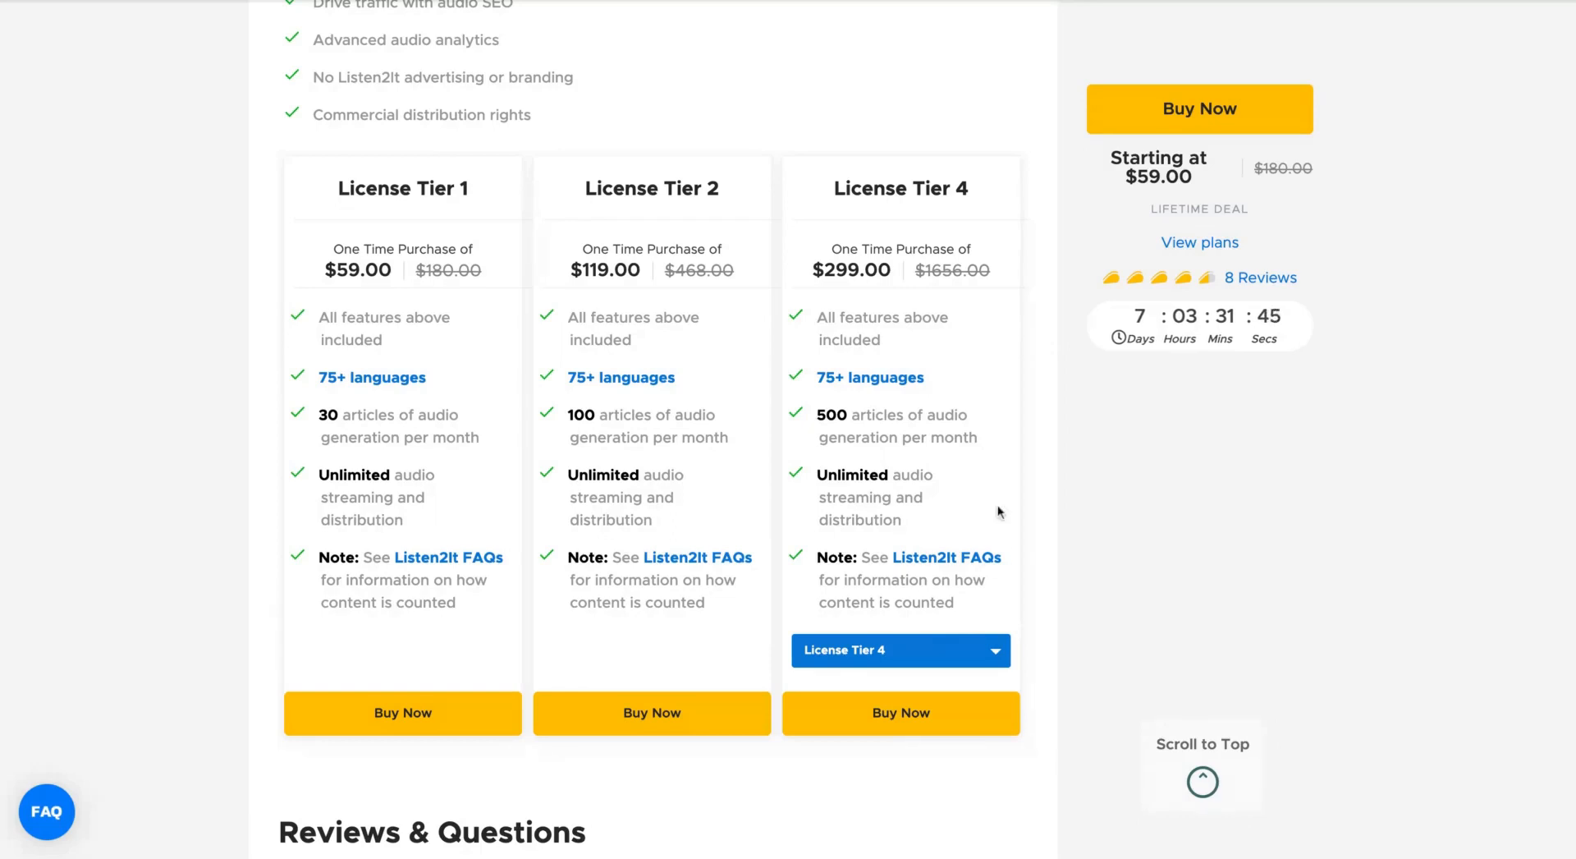
scroll(810, 94, "up", 10)
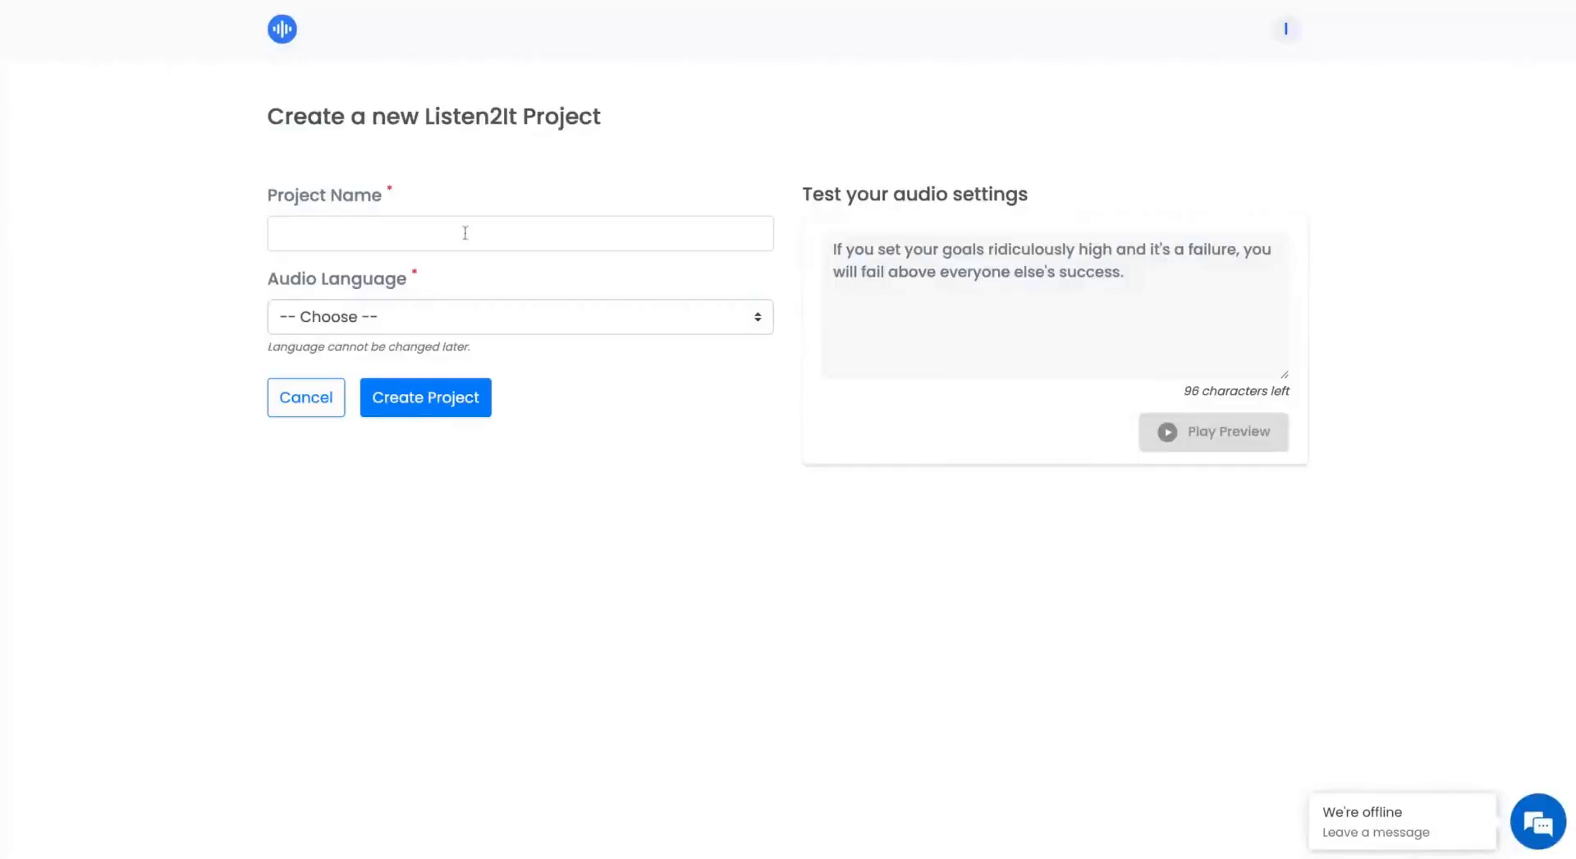
- Name the new project Test, choose English (Canada) with the Clara voice, and show the advanced voice settings
left_click(464, 233)
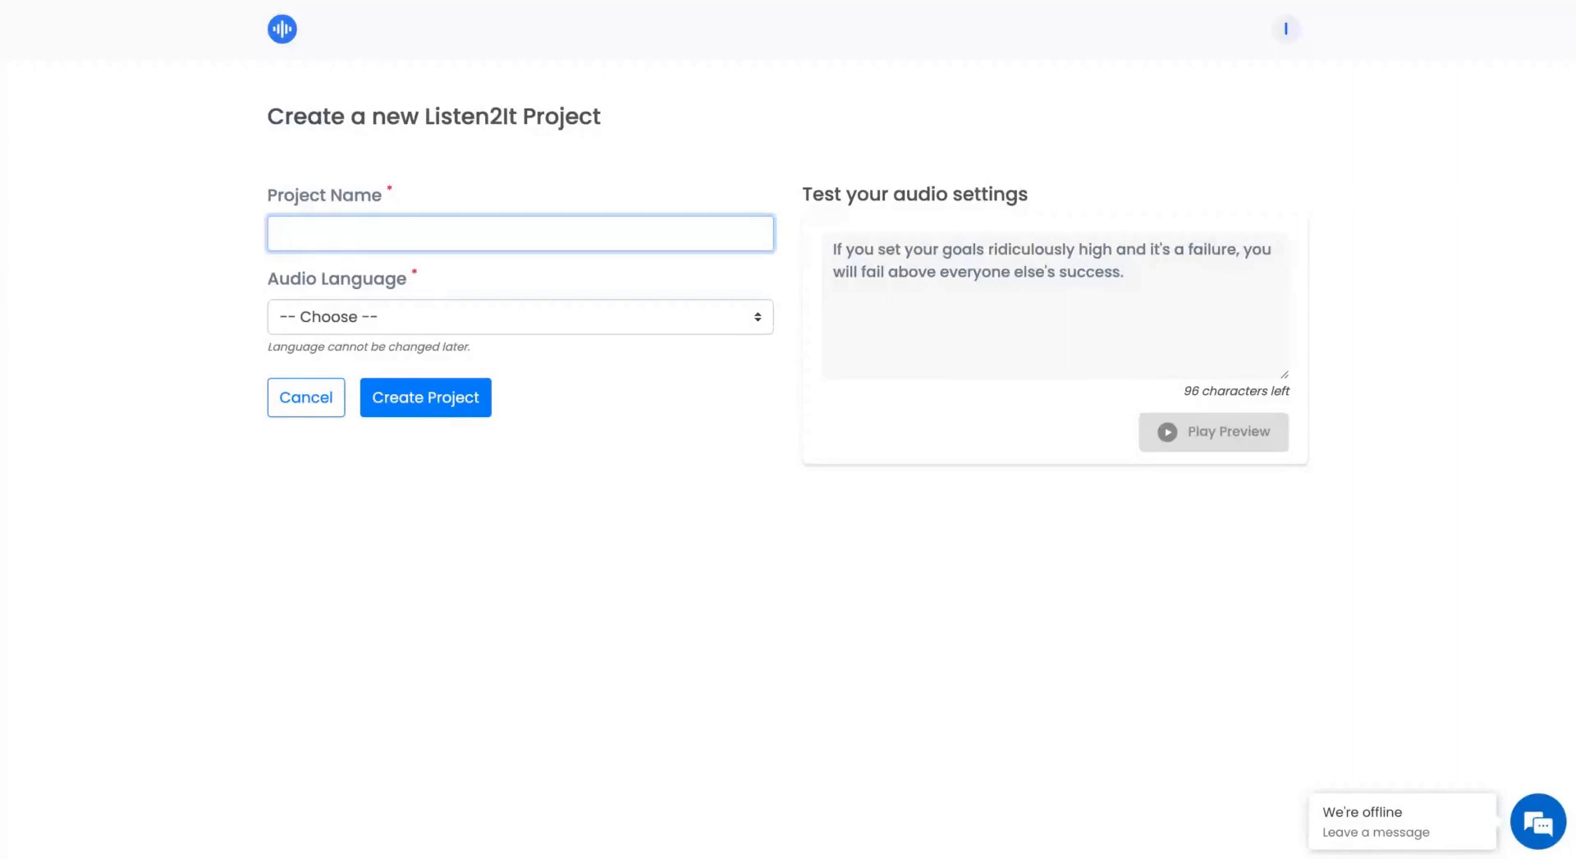
type("Test")
left_click(485, 325)
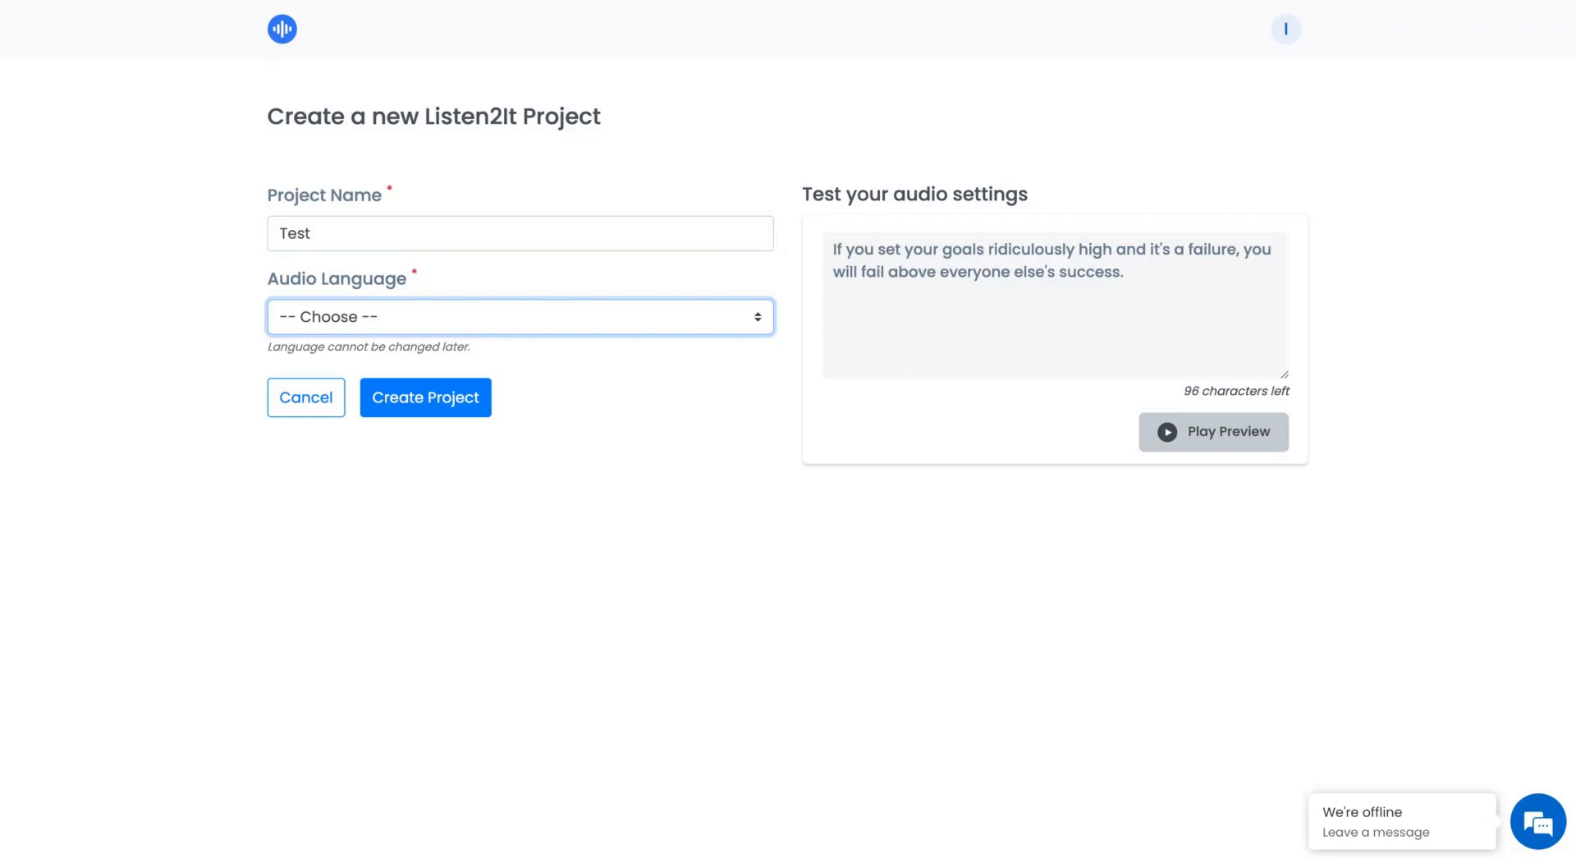
left_click(790, 341)
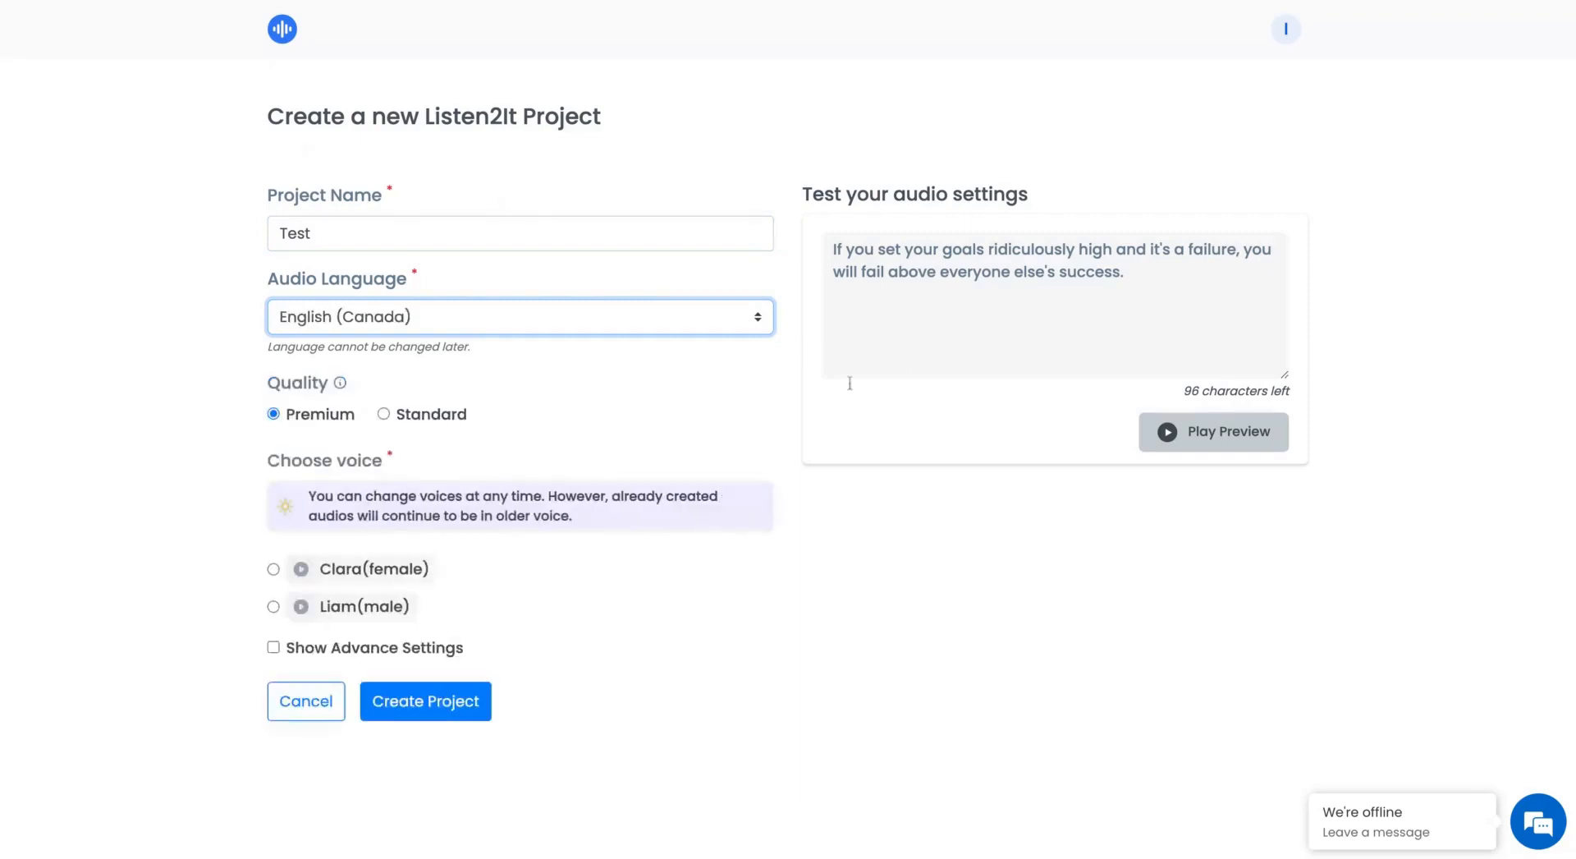
left_click(273, 569)
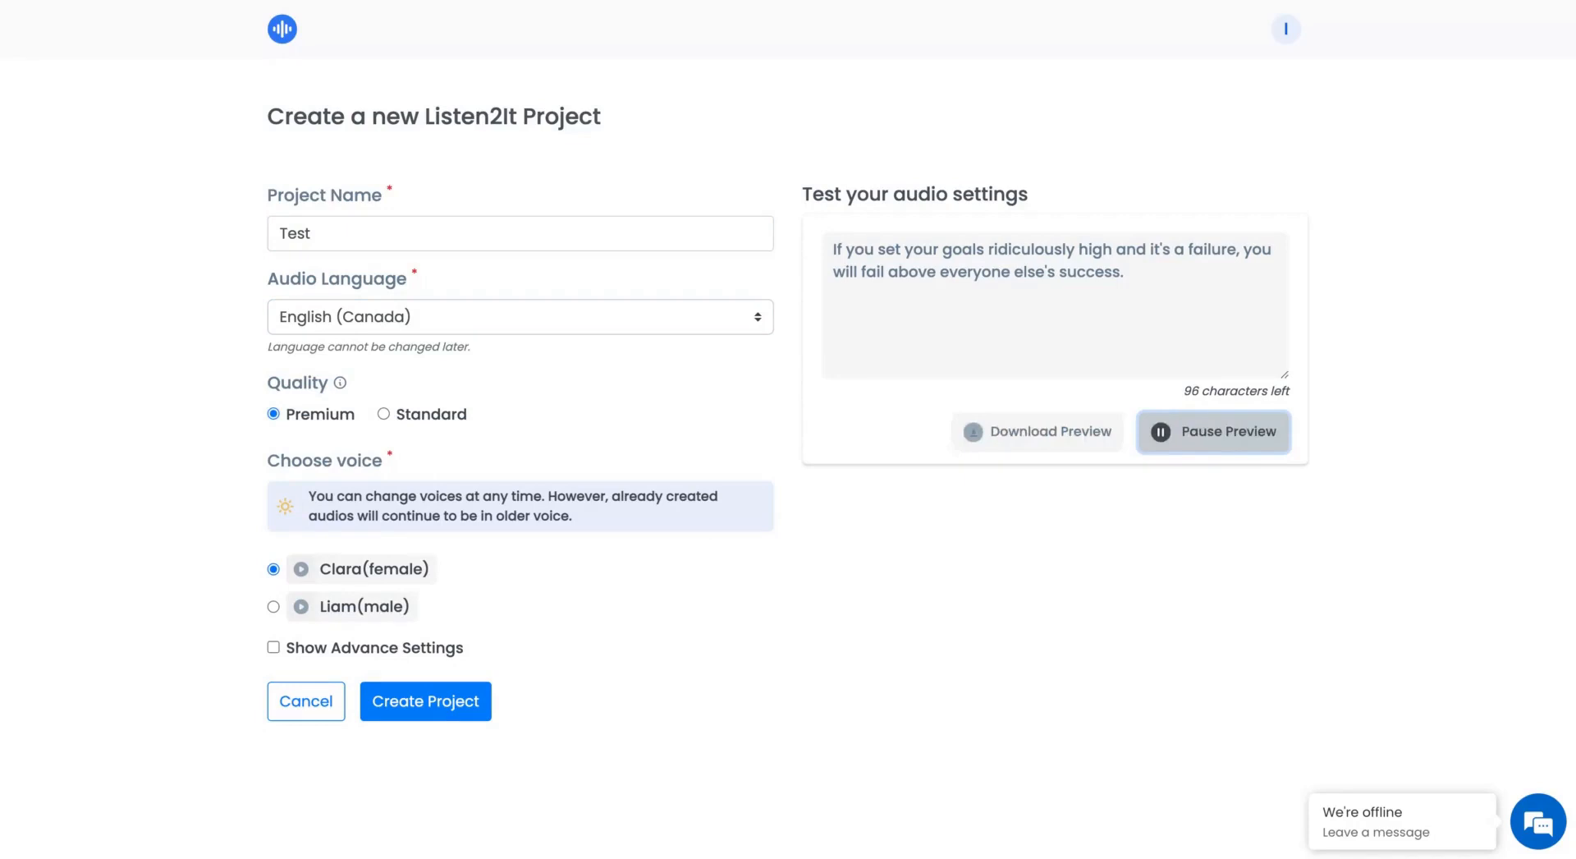
left_click(272, 647)
scroll(334, 640, "down", 1)
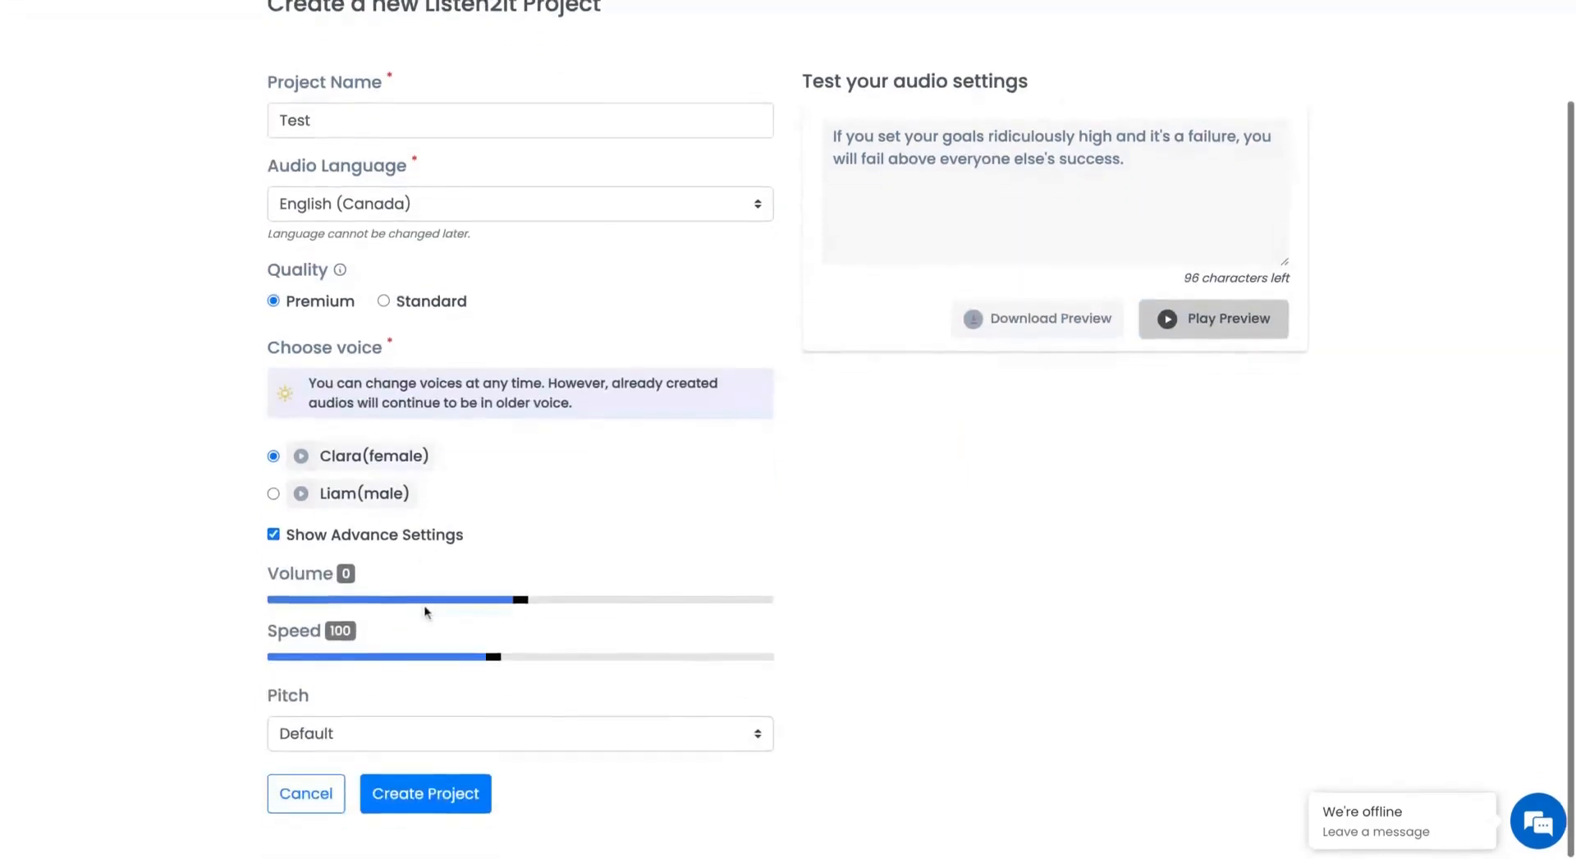
- Try the voice at speed 79 with low pitch and play the audio preview
left_click(436, 657)
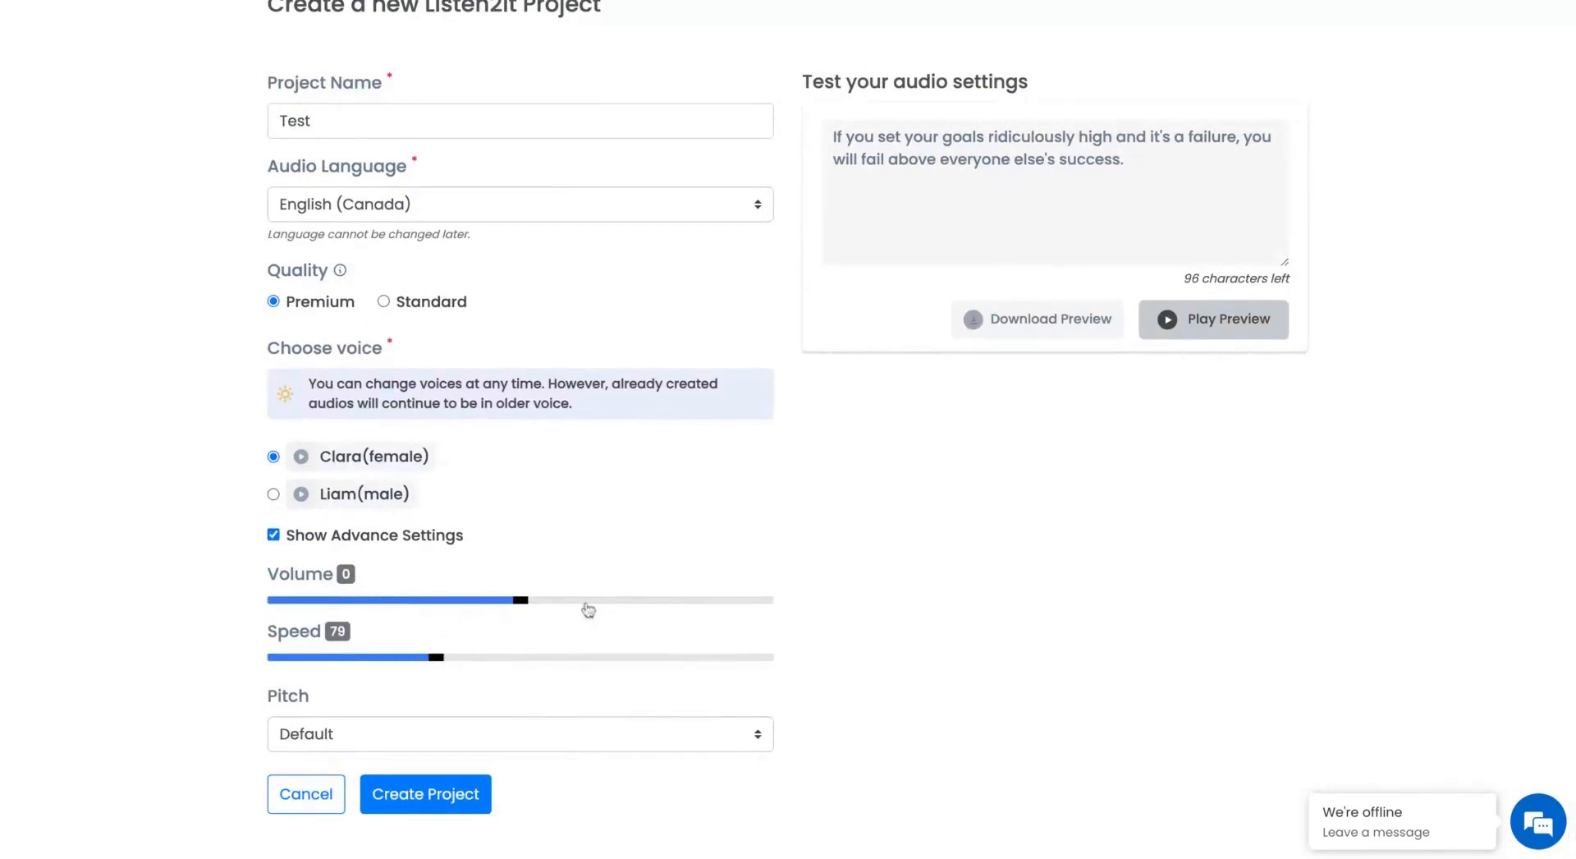
left_click(523, 743)
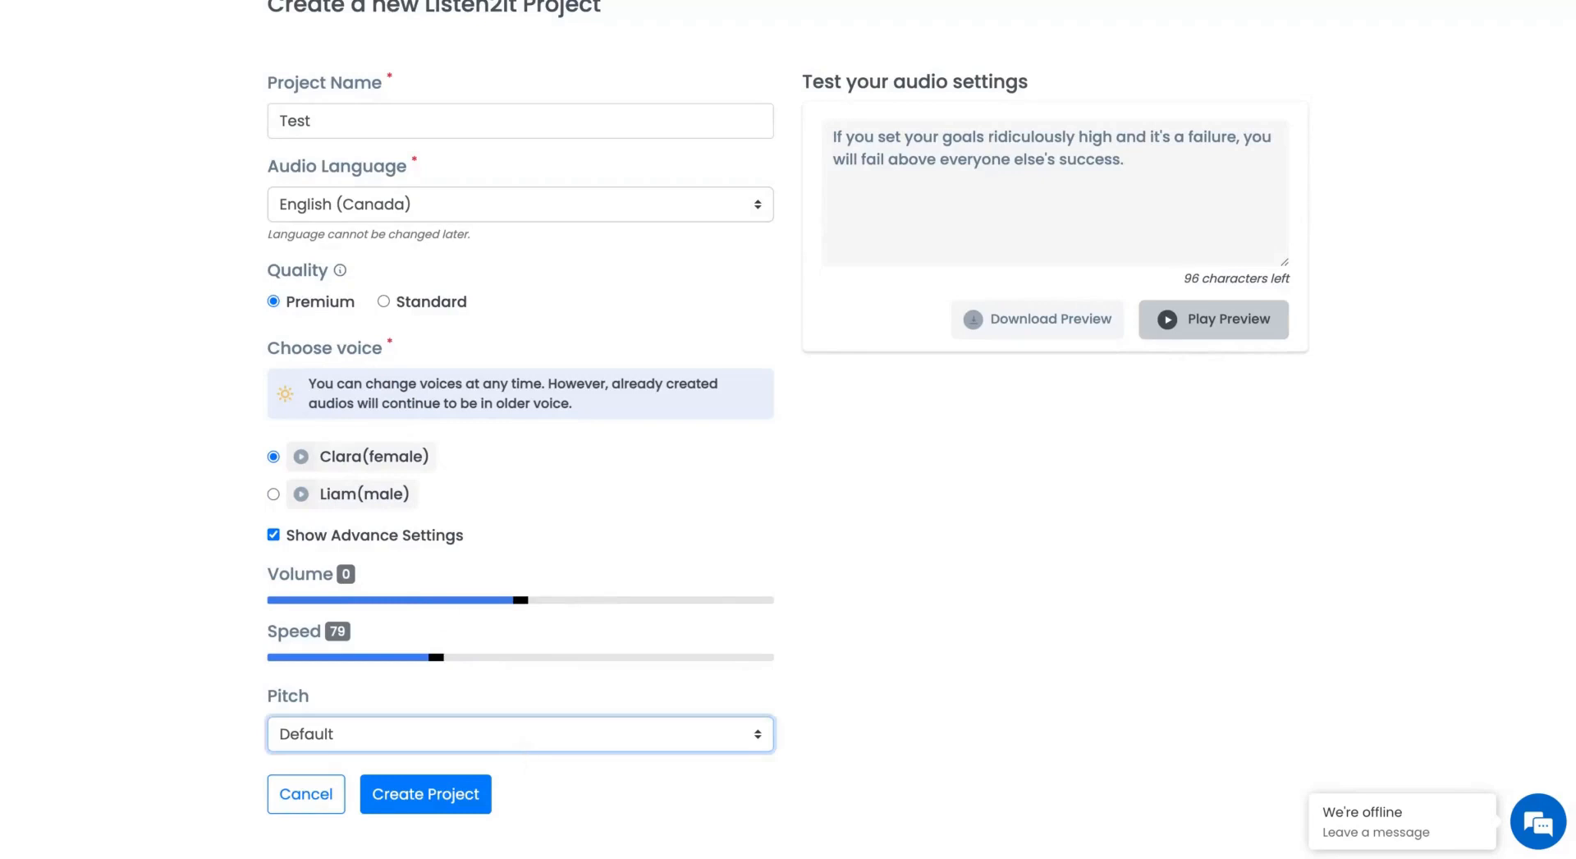
left_click(422, 791)
left_click(1185, 324)
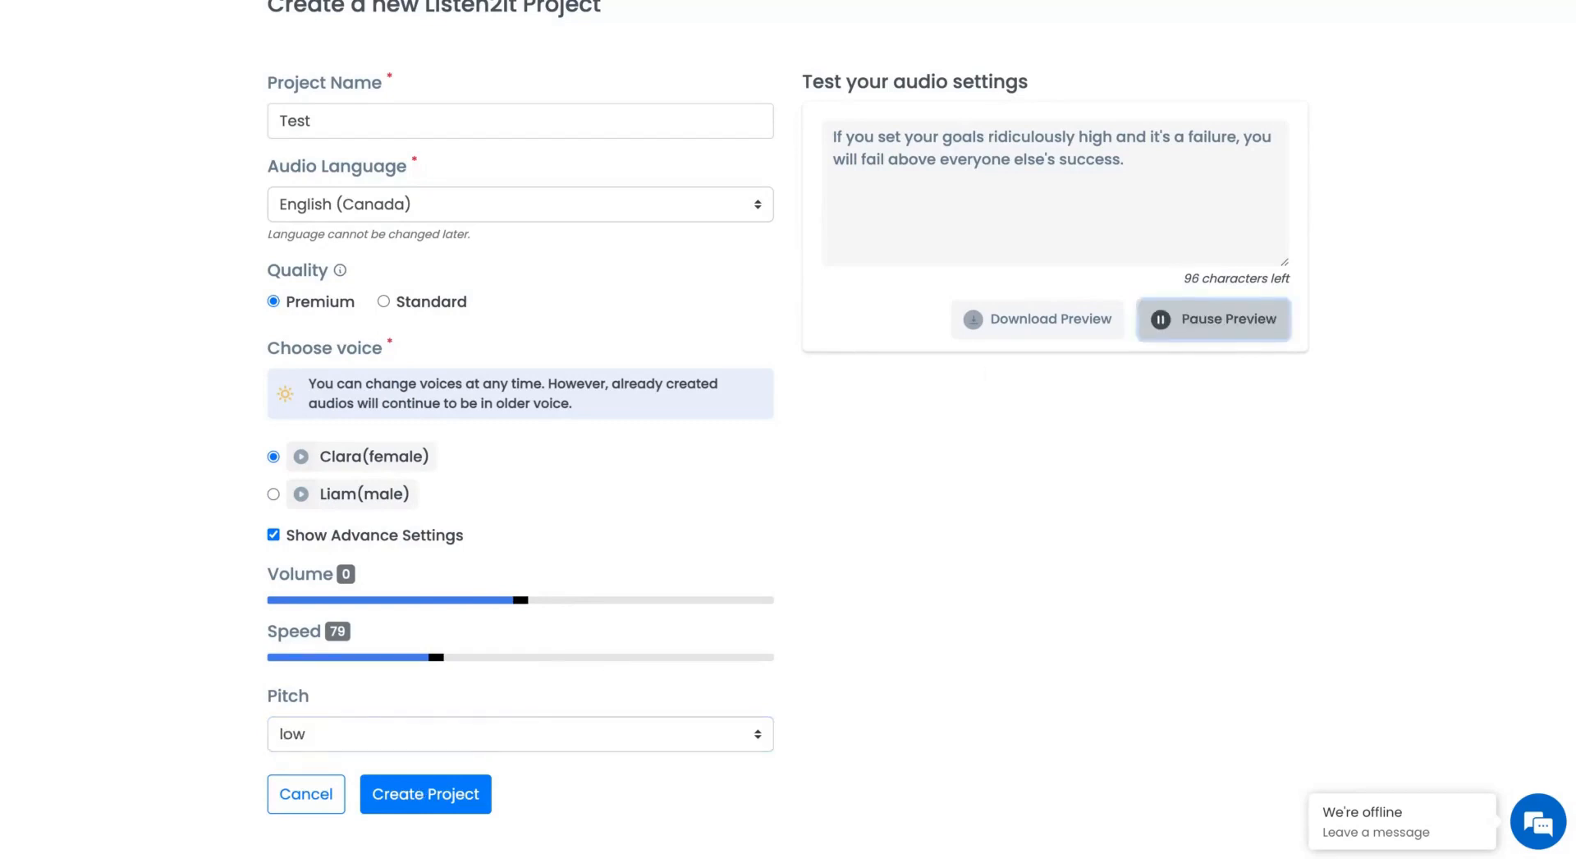
left_click(1174, 322)
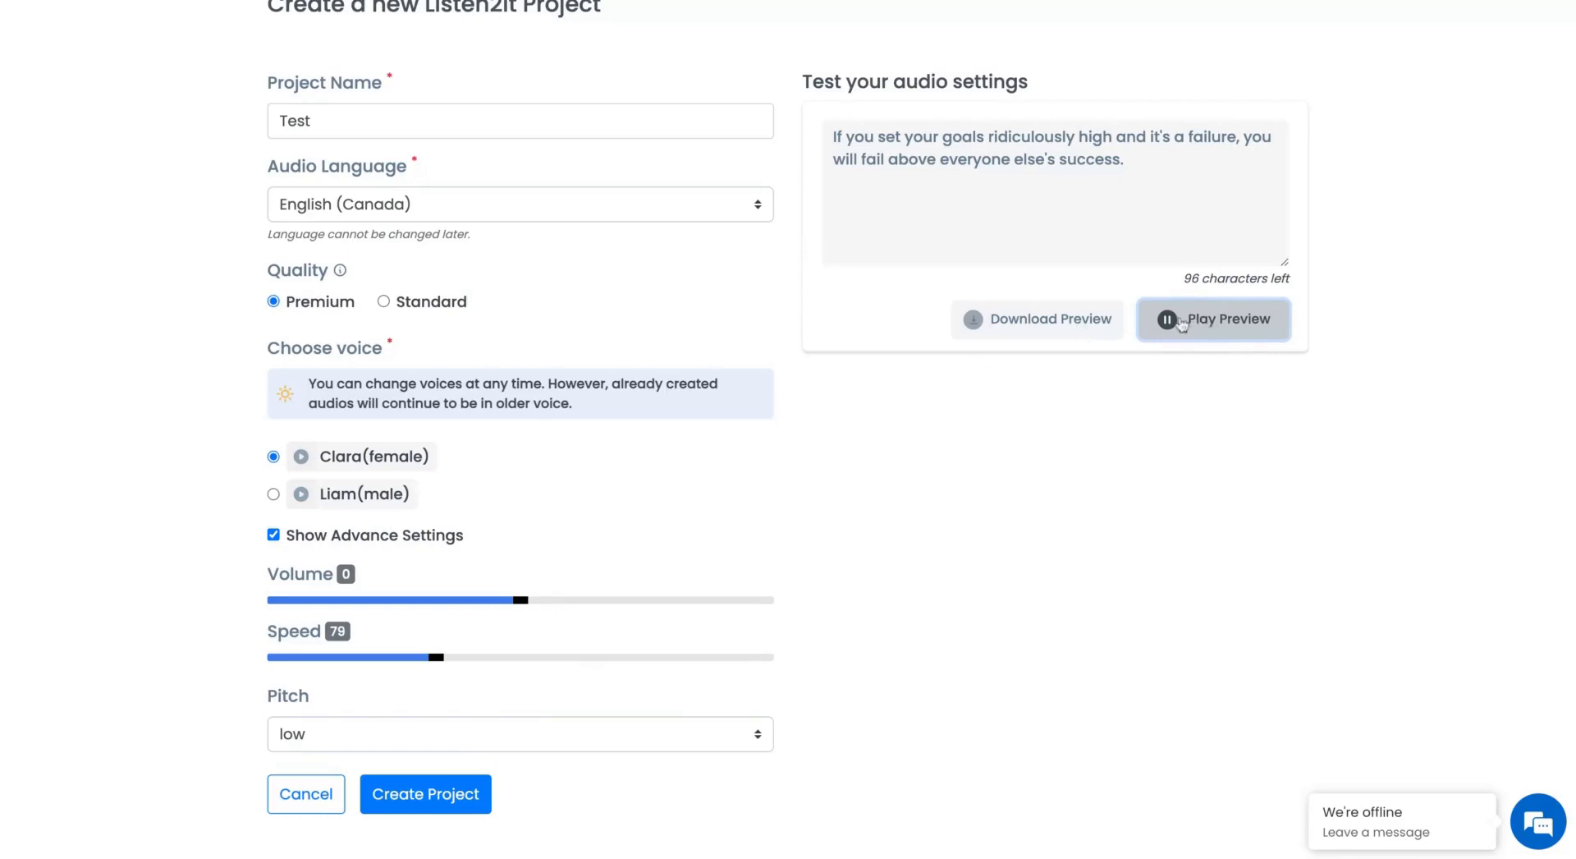
- Set the voice speed to 91, readjust the pitch, and create the project
left_click(468, 657)
left_click(387, 733)
left_click(377, 755)
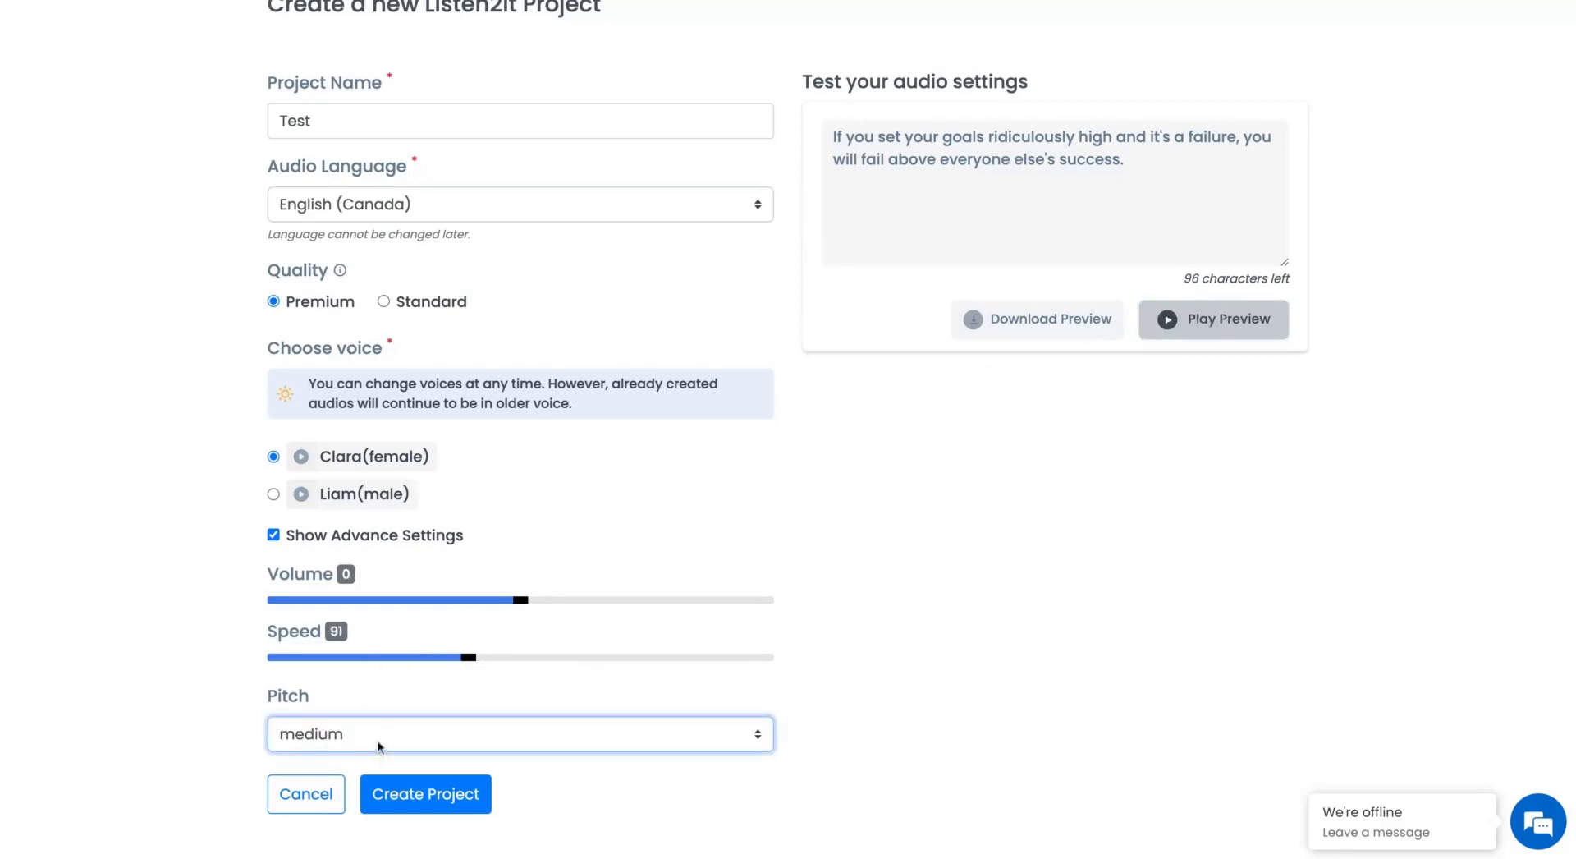
left_click(376, 741)
left_click(382, 669)
left_click(408, 794)
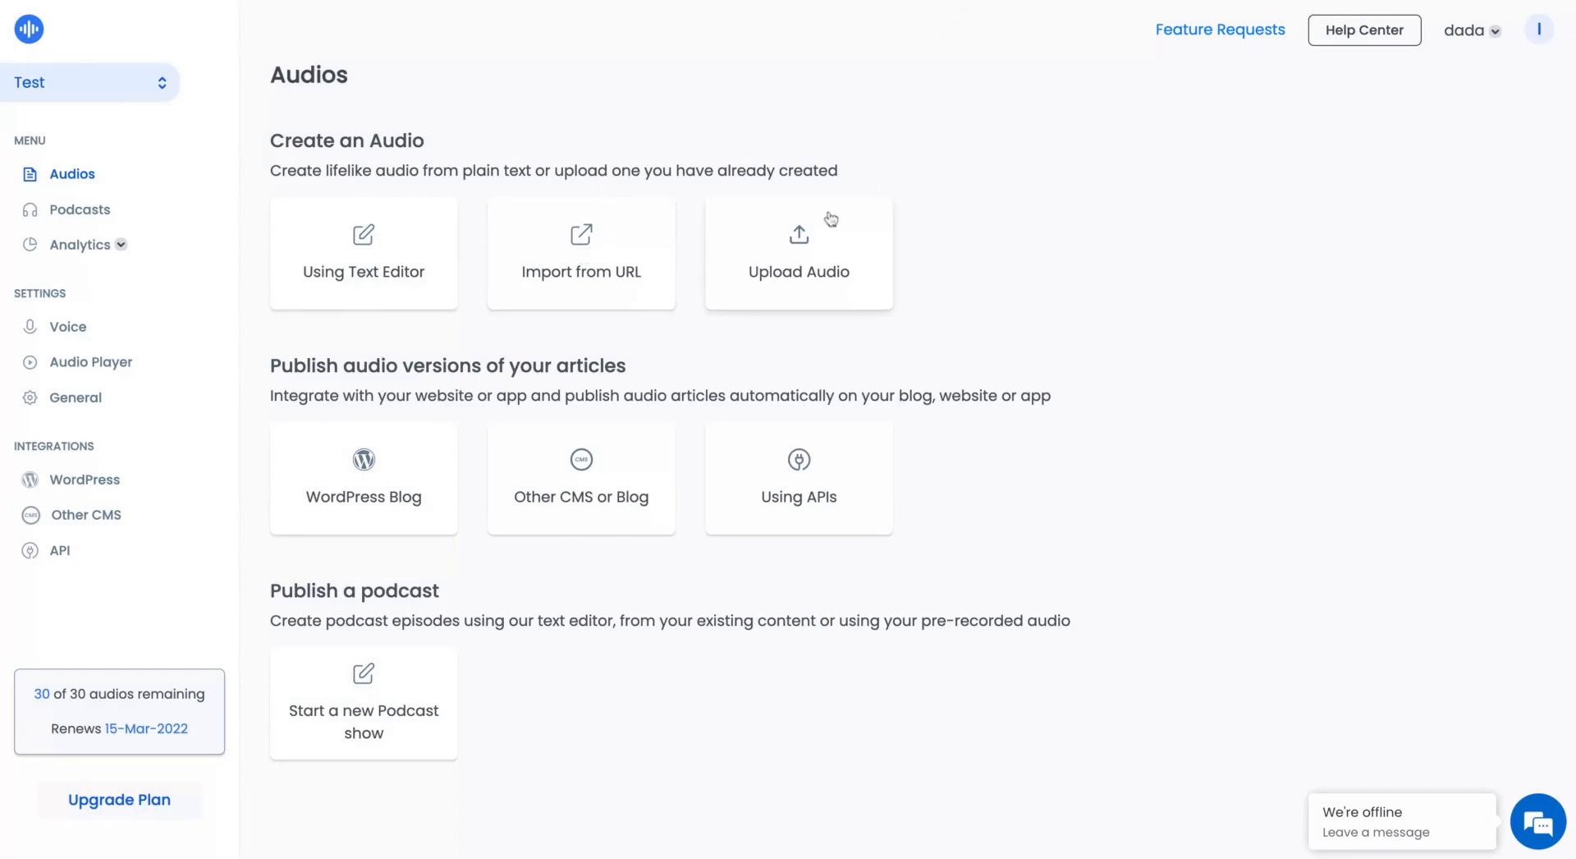
left_click_drag(273, 364, 459, 365)
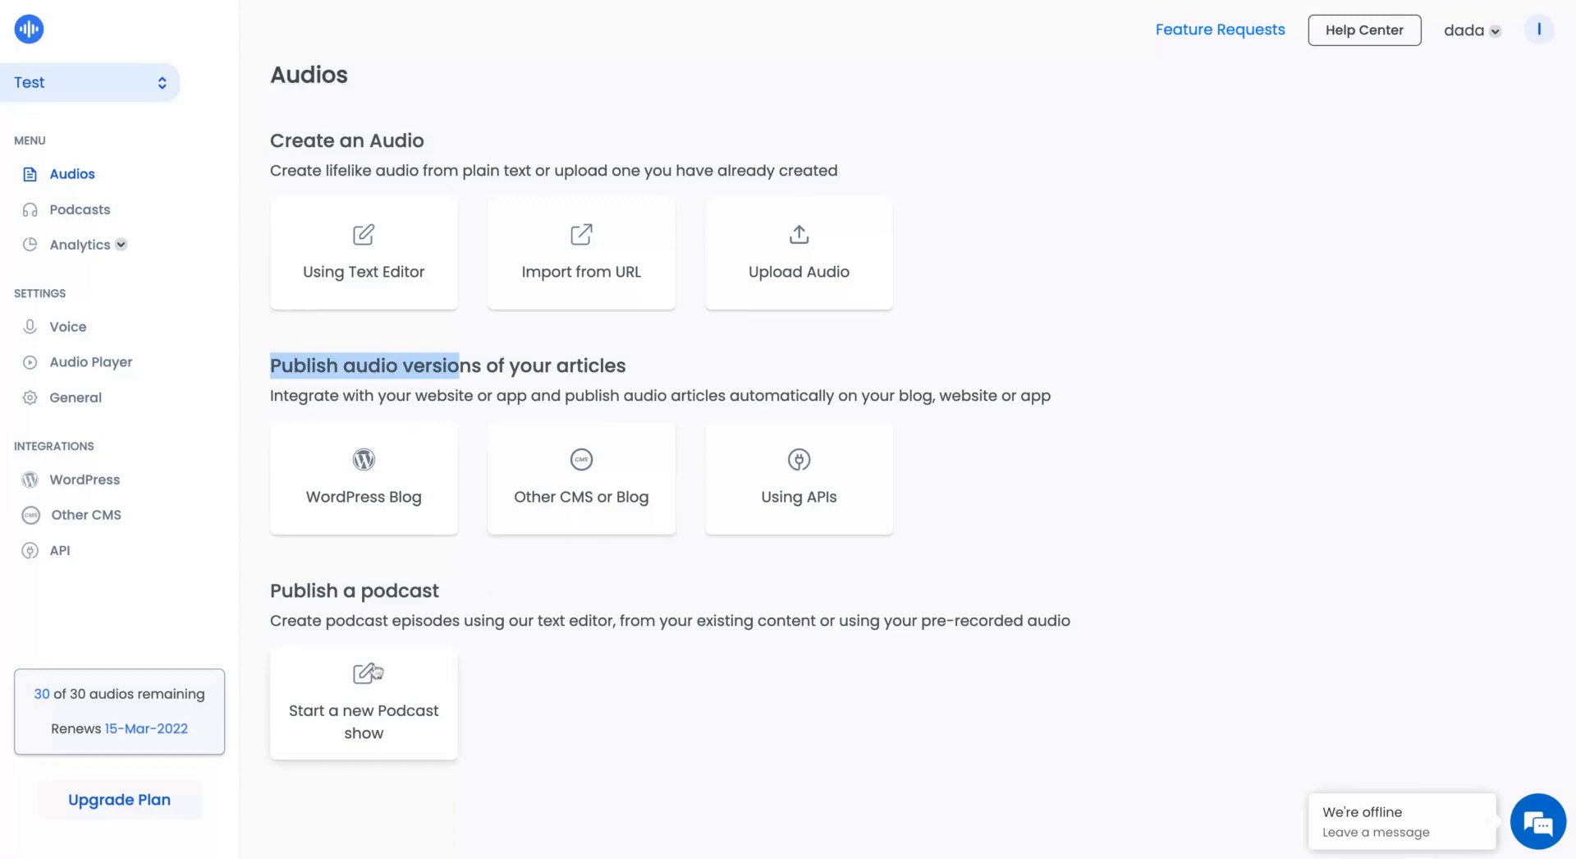
left_click(602, 247)
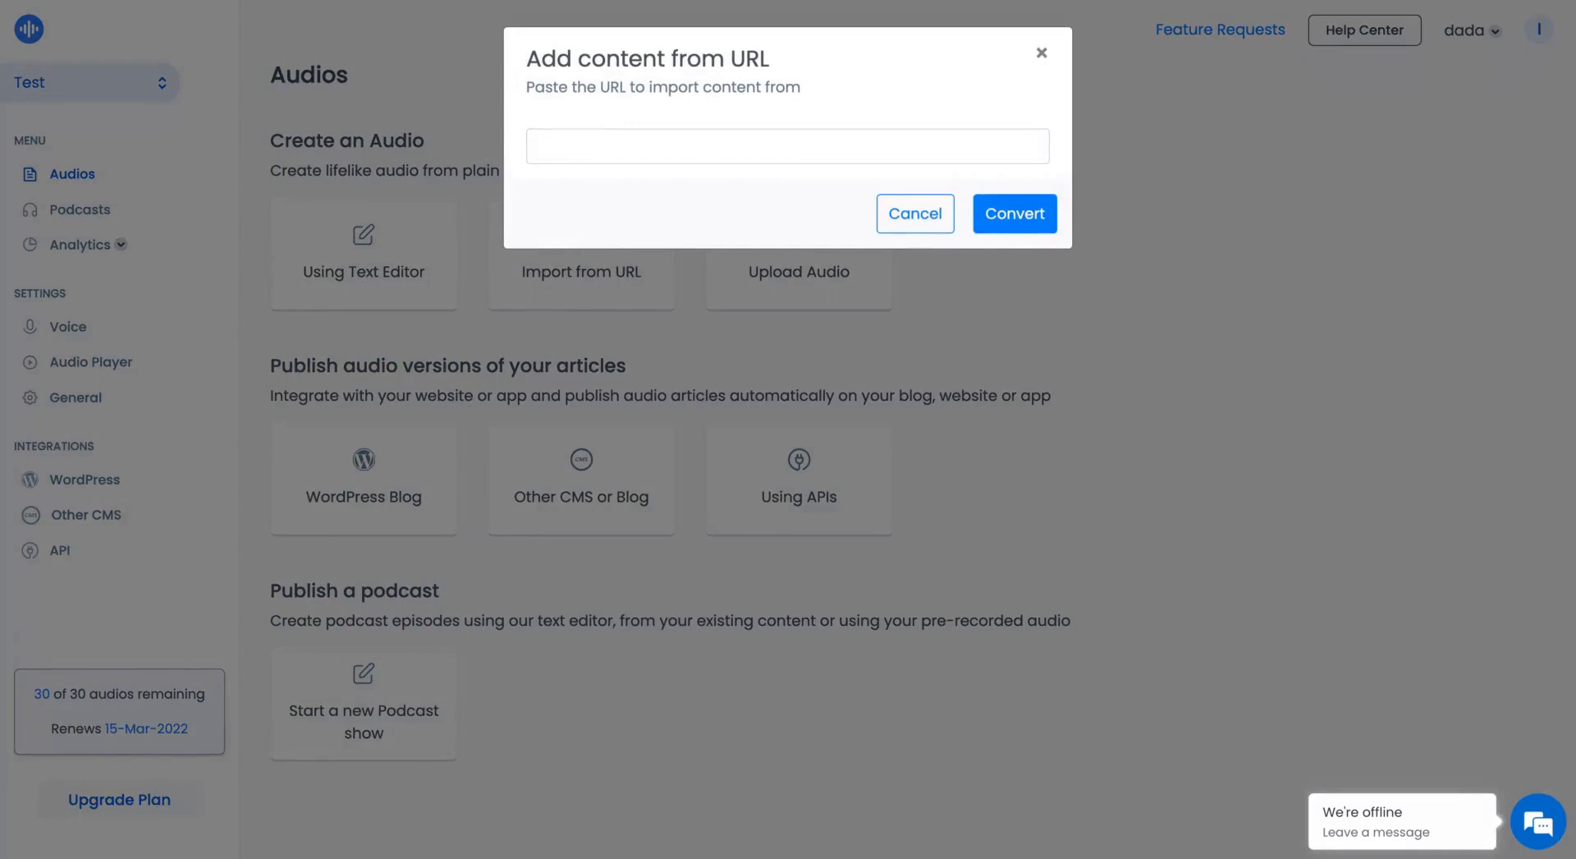
left_click(596, 144)
key("ctrl+v")
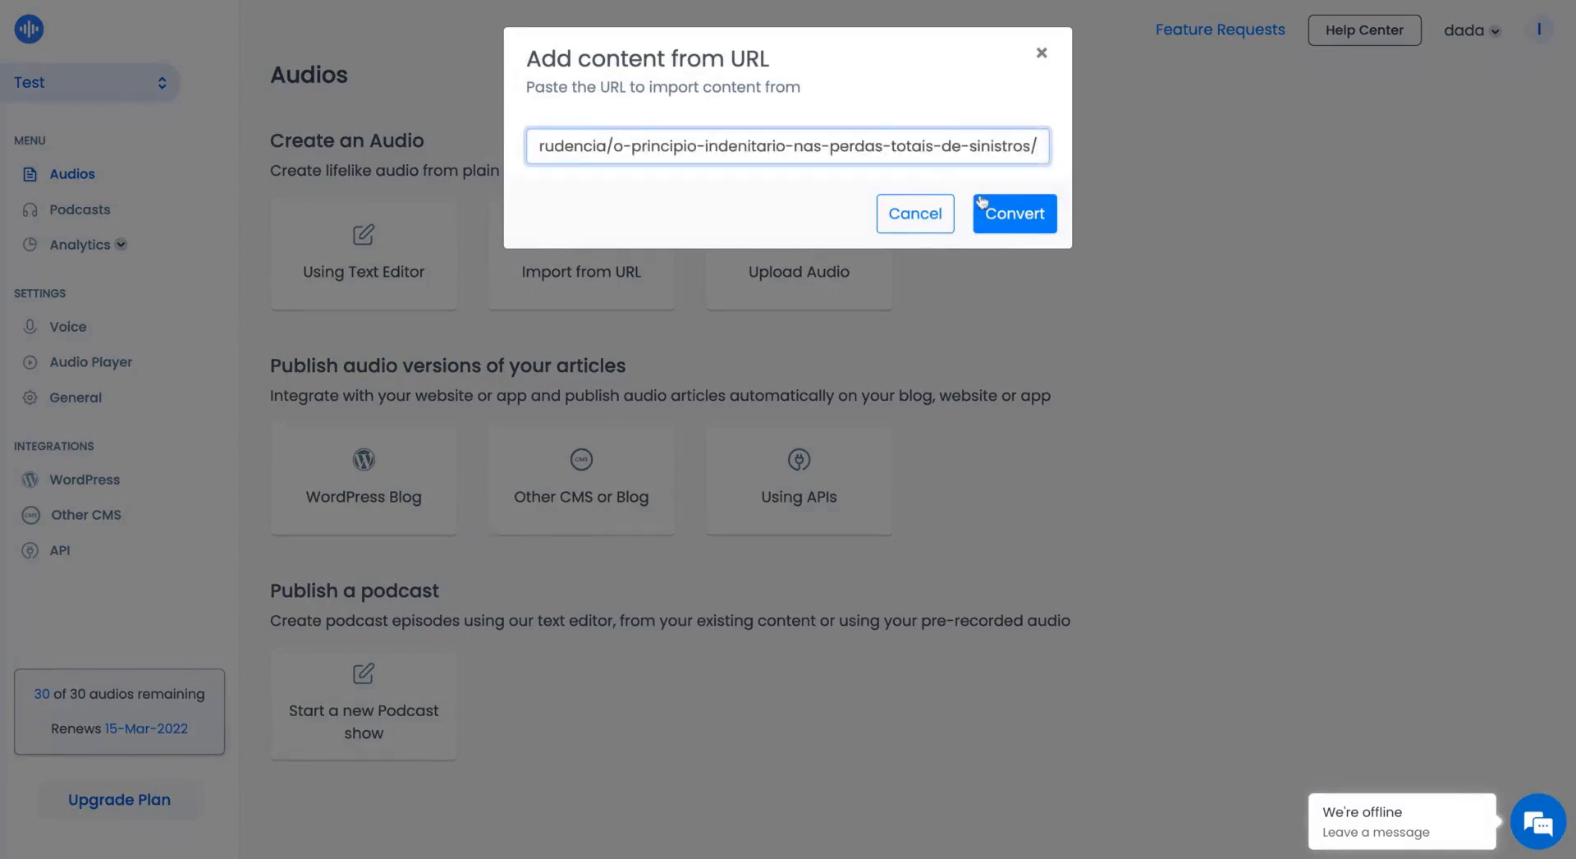
left_click(1006, 211)
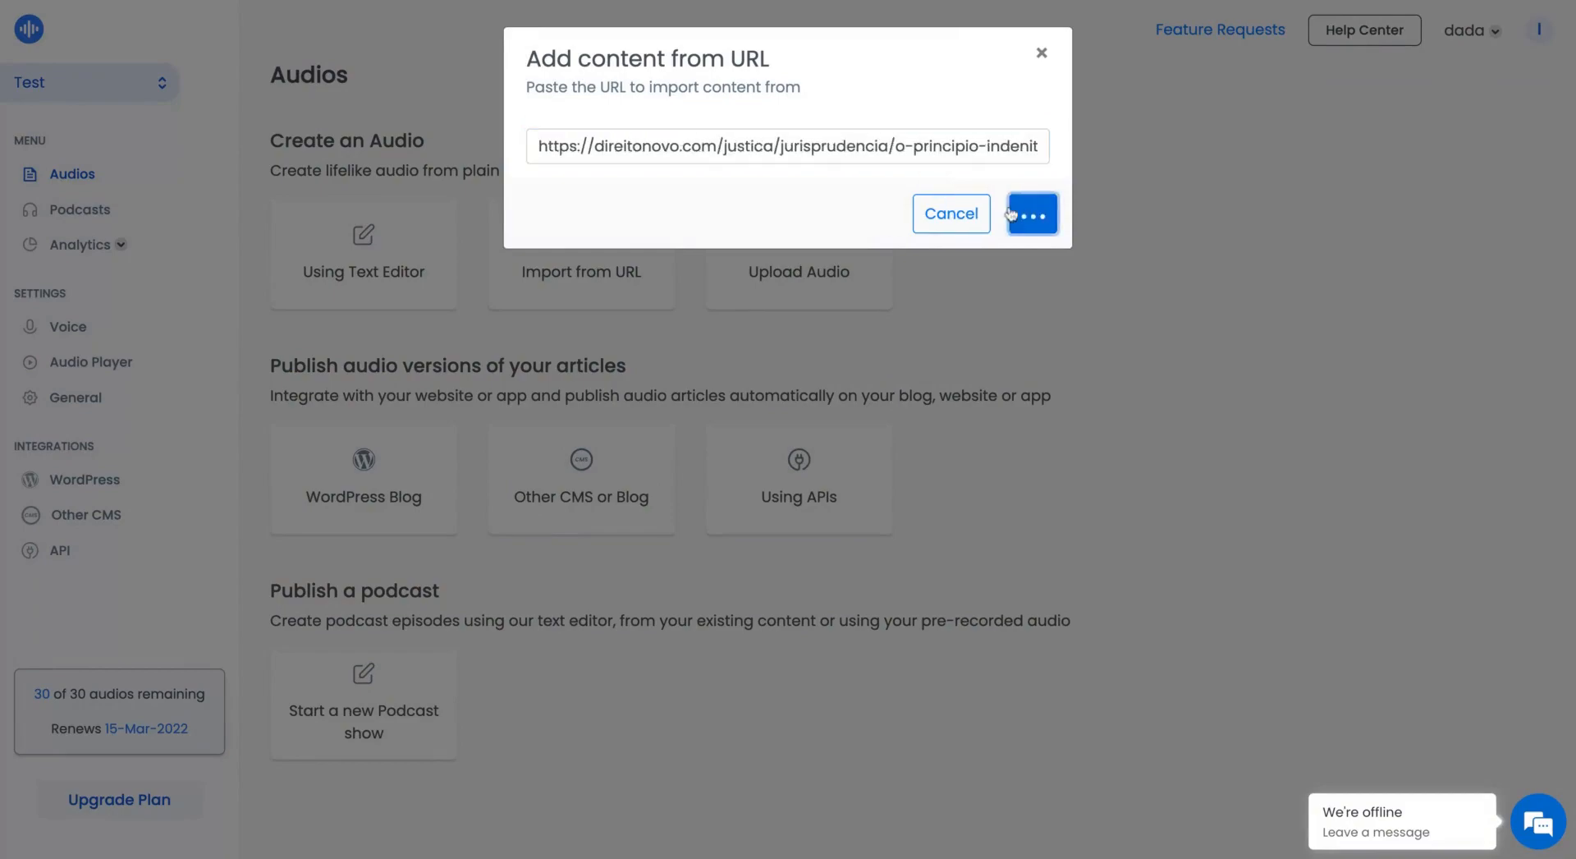
left_click_drag(683, 561, 301, 359)
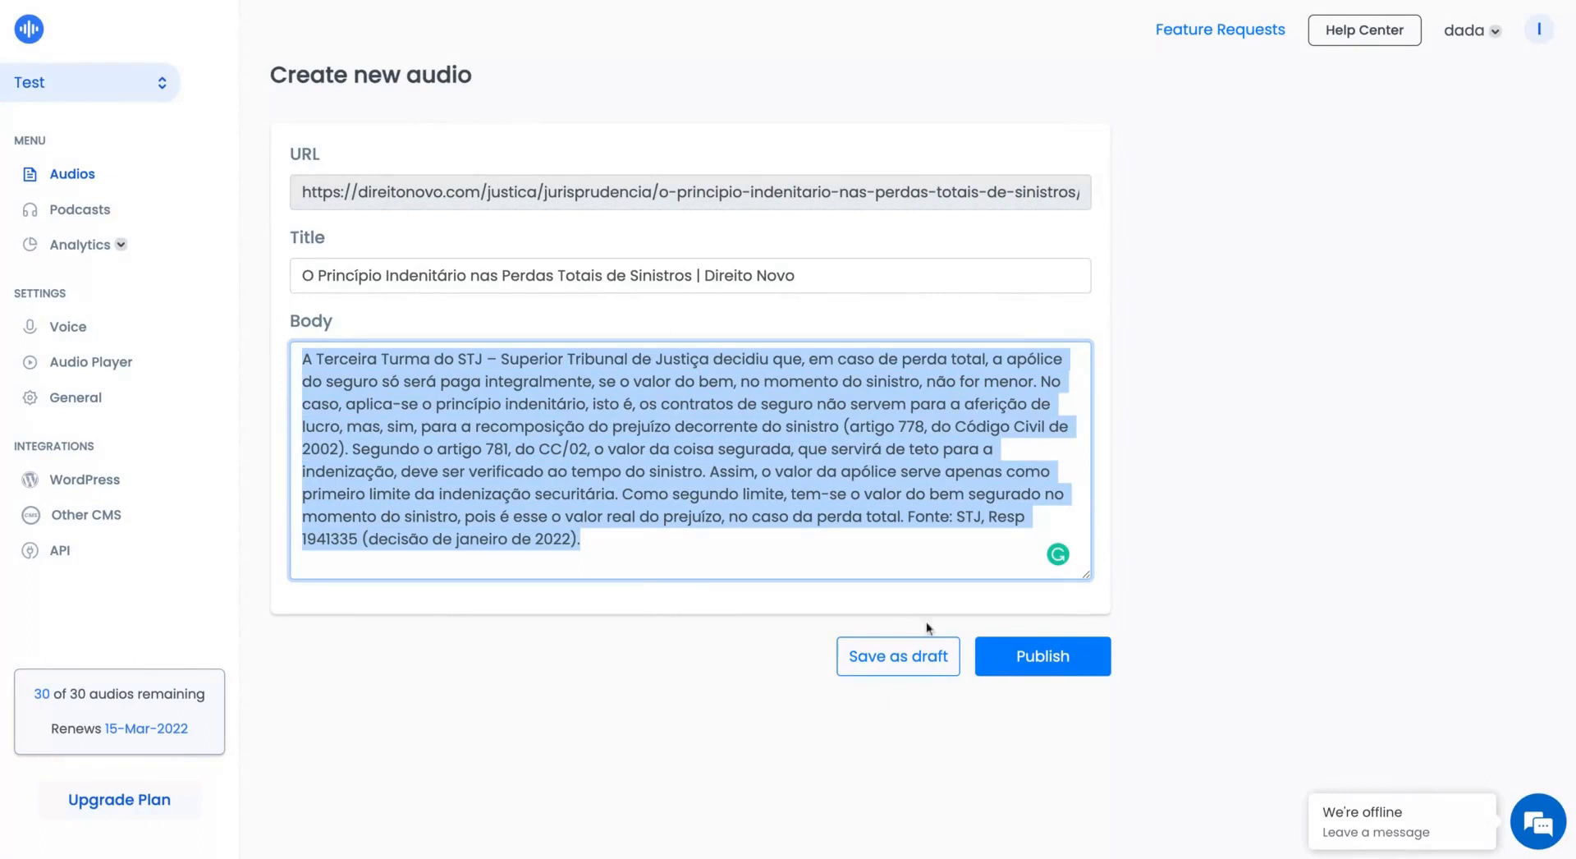
left_click(1071, 657)
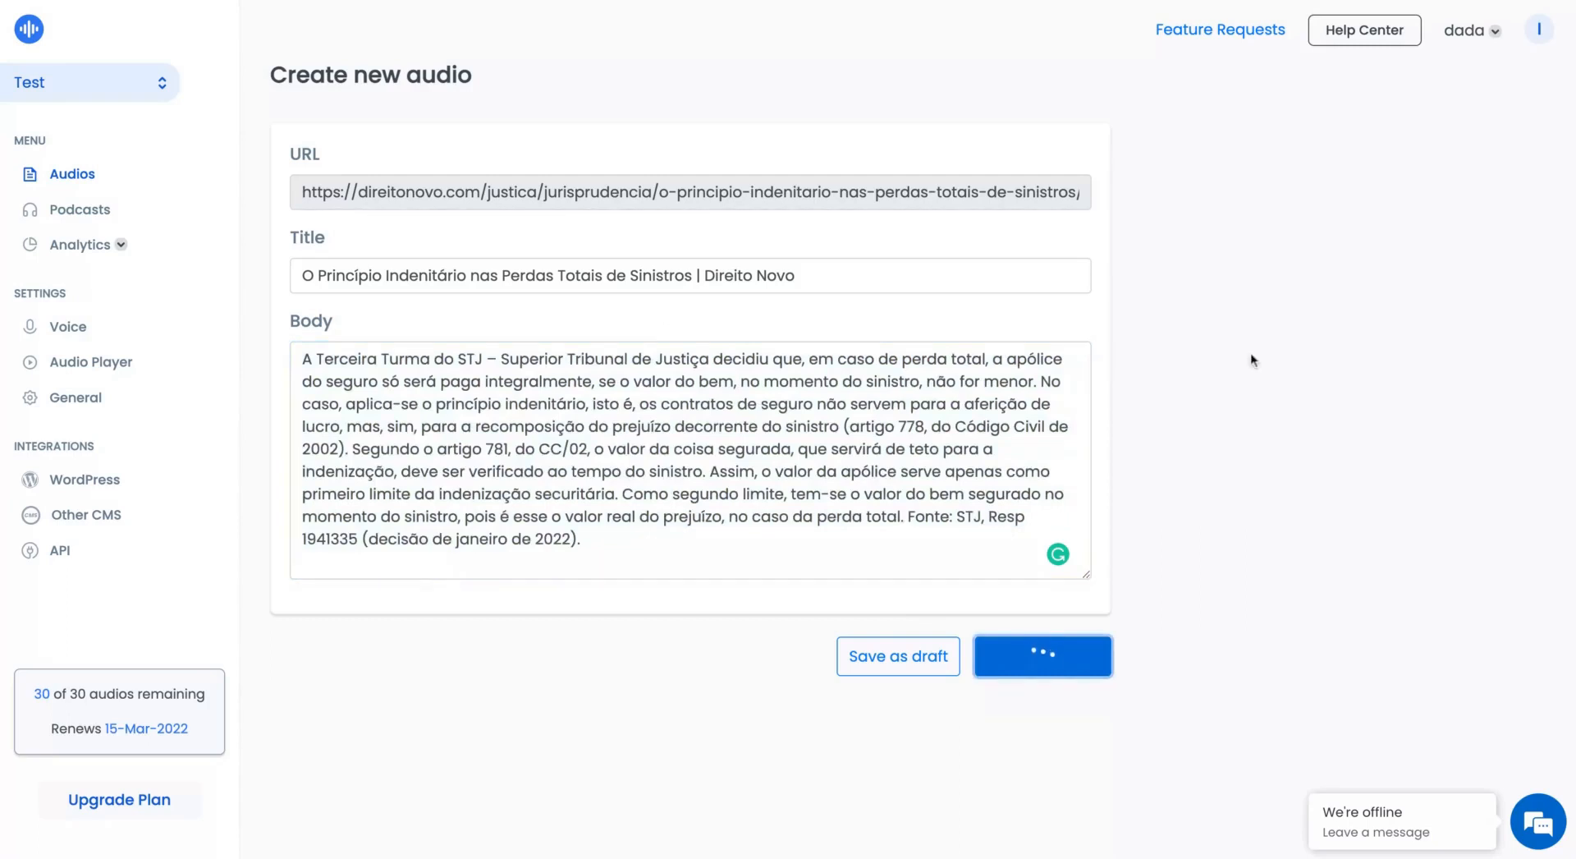
- Try to create a second project from the project list and decline the plan upgrade
left_click(159, 85)
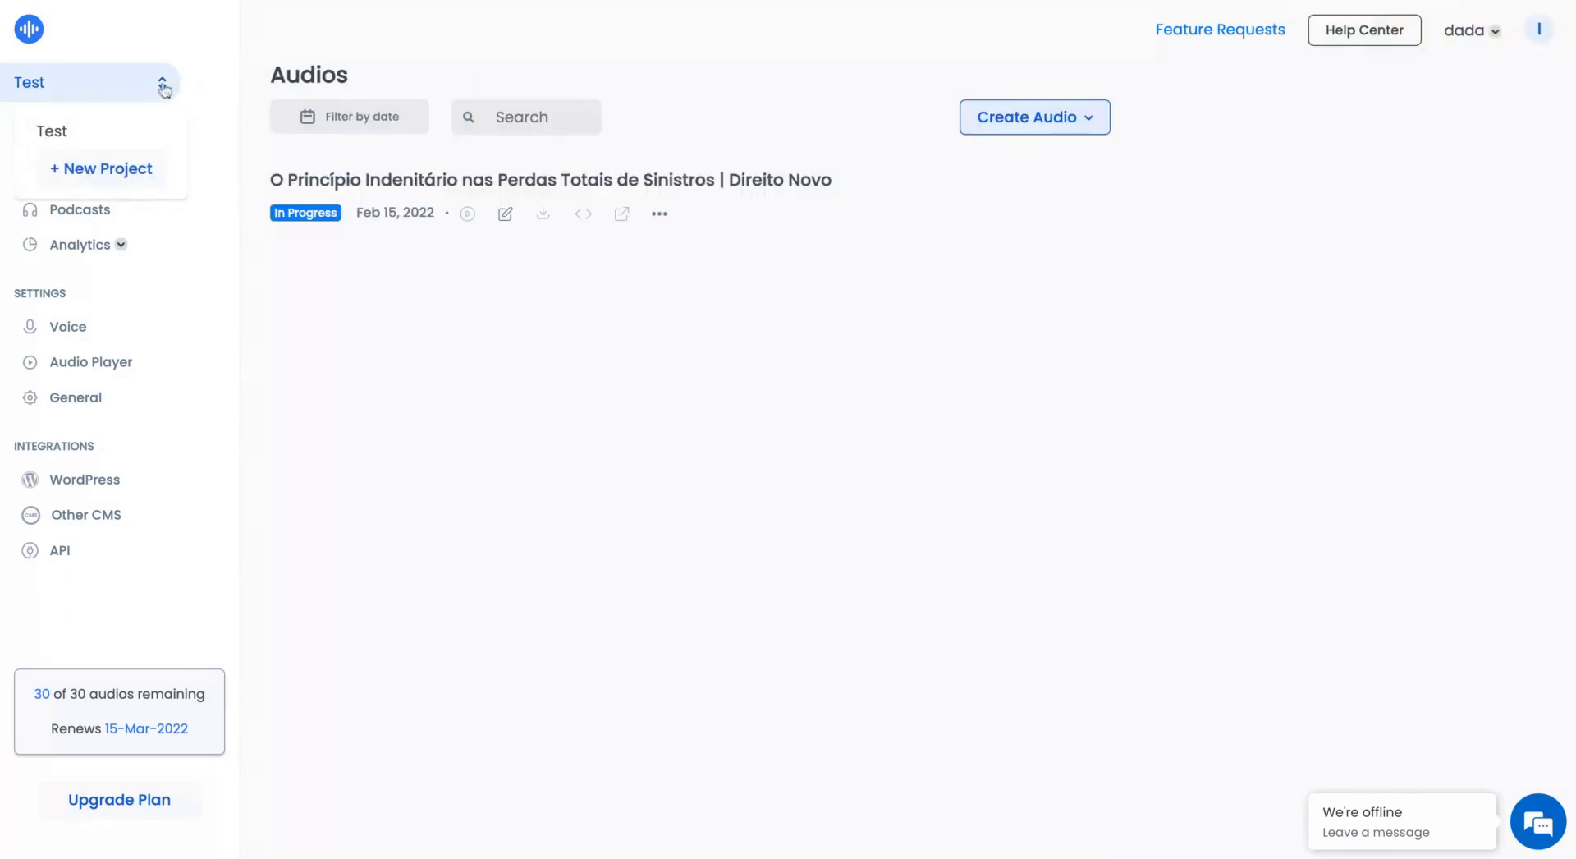
left_click(167, 91)
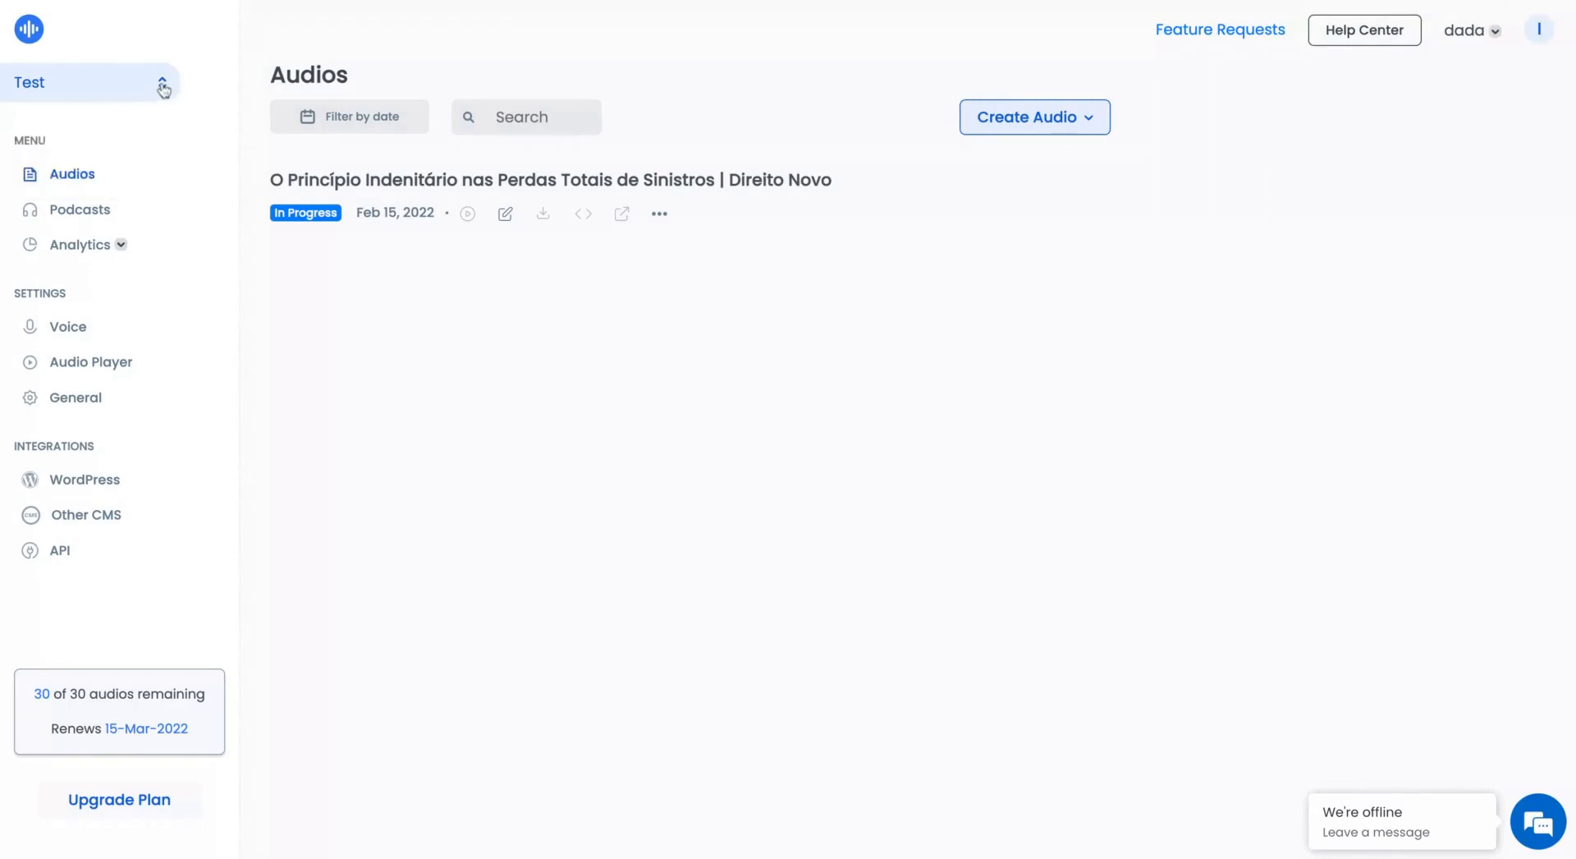
left_click(163, 90)
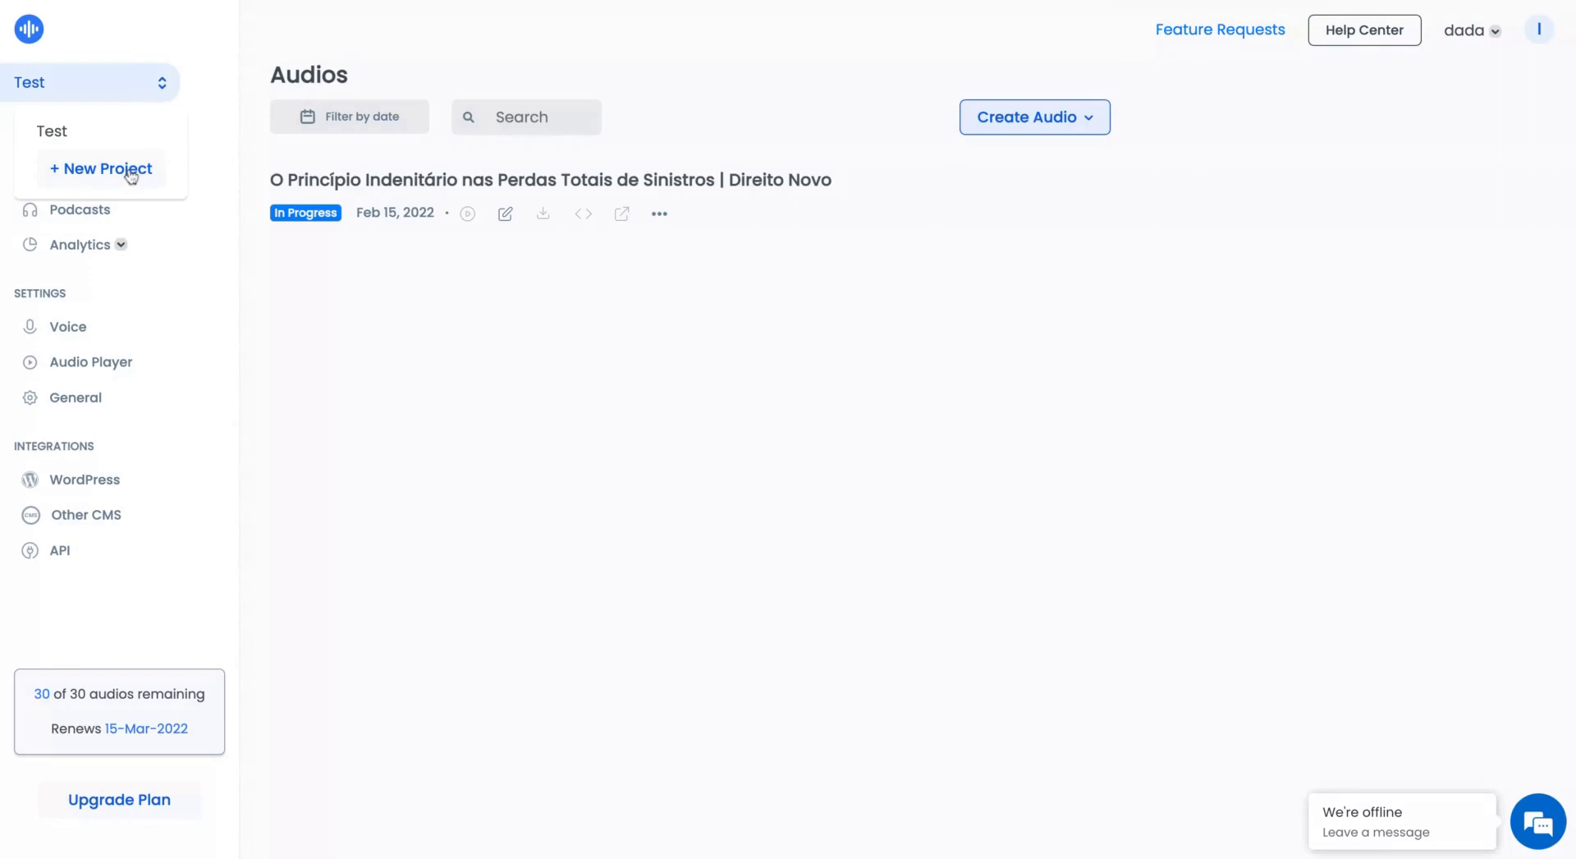
left_click(162, 84)
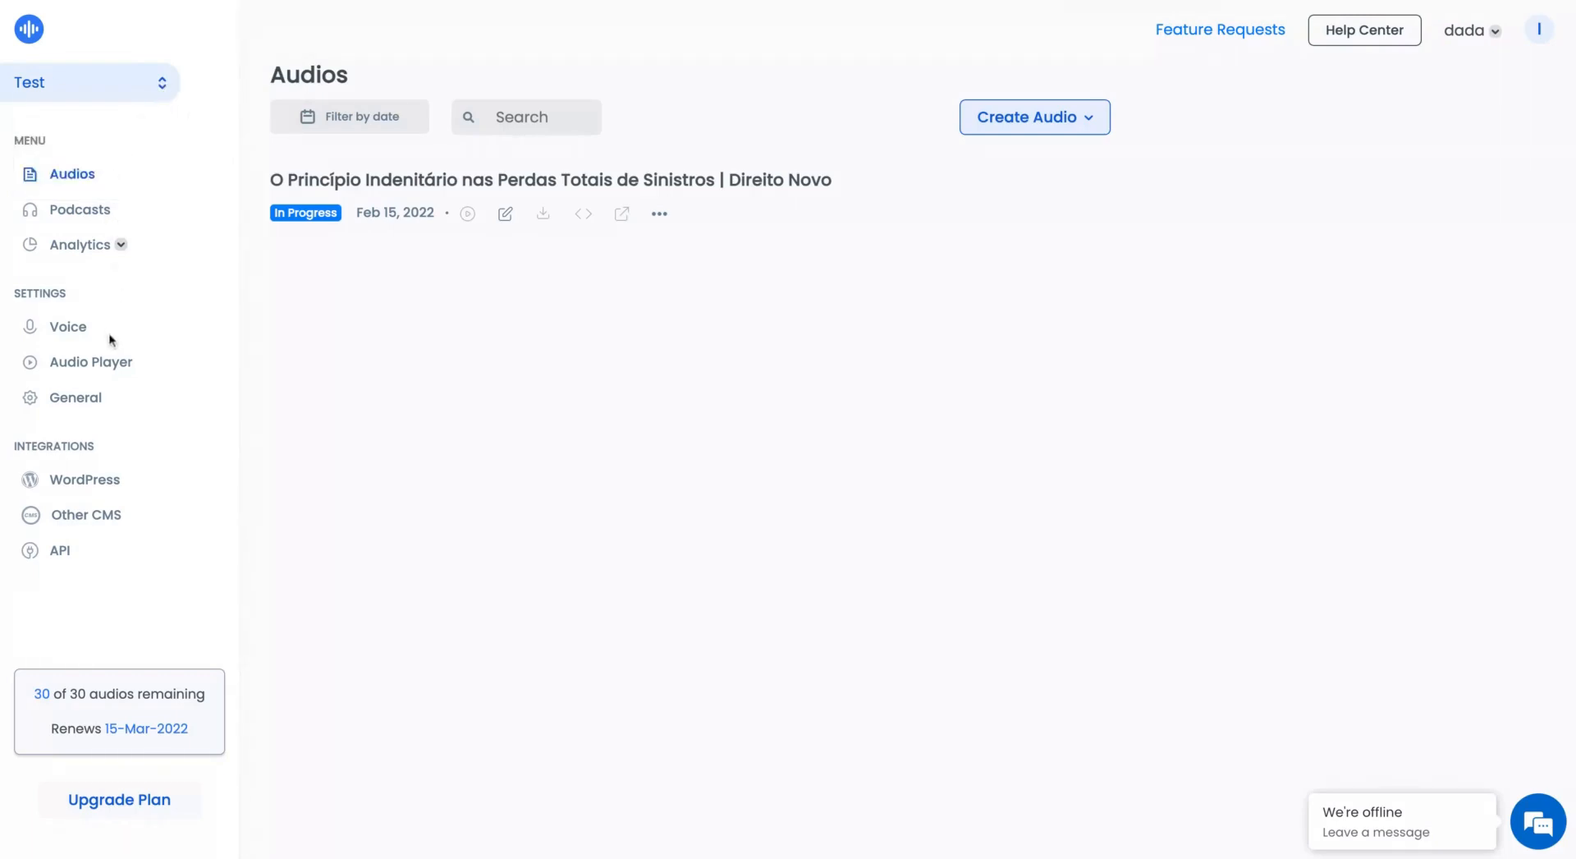
left_click(161, 82)
left_click(125, 176)
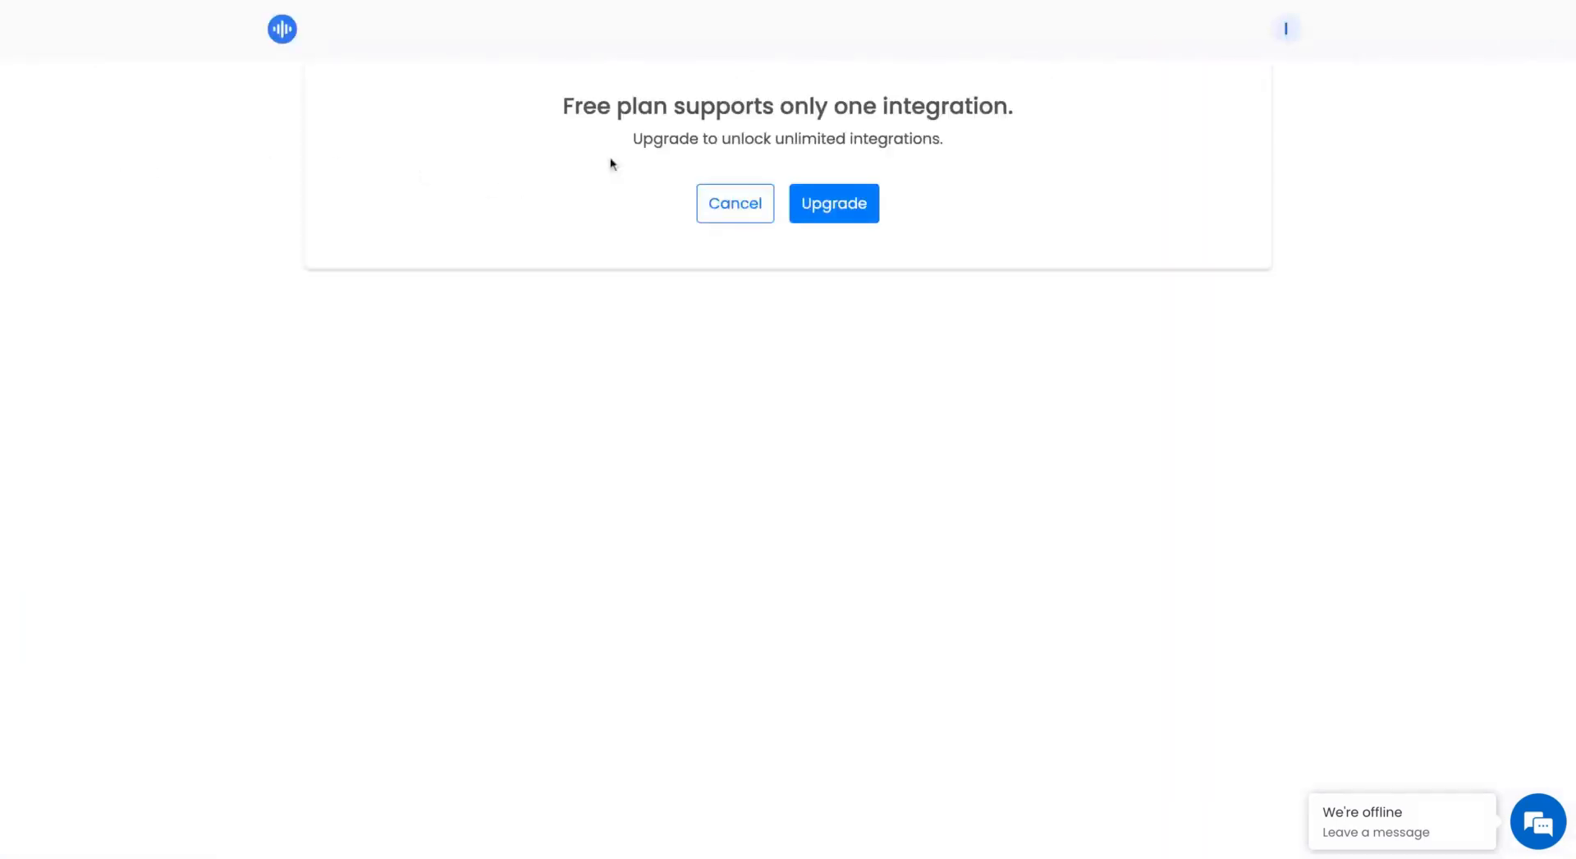
left_click(733, 197)
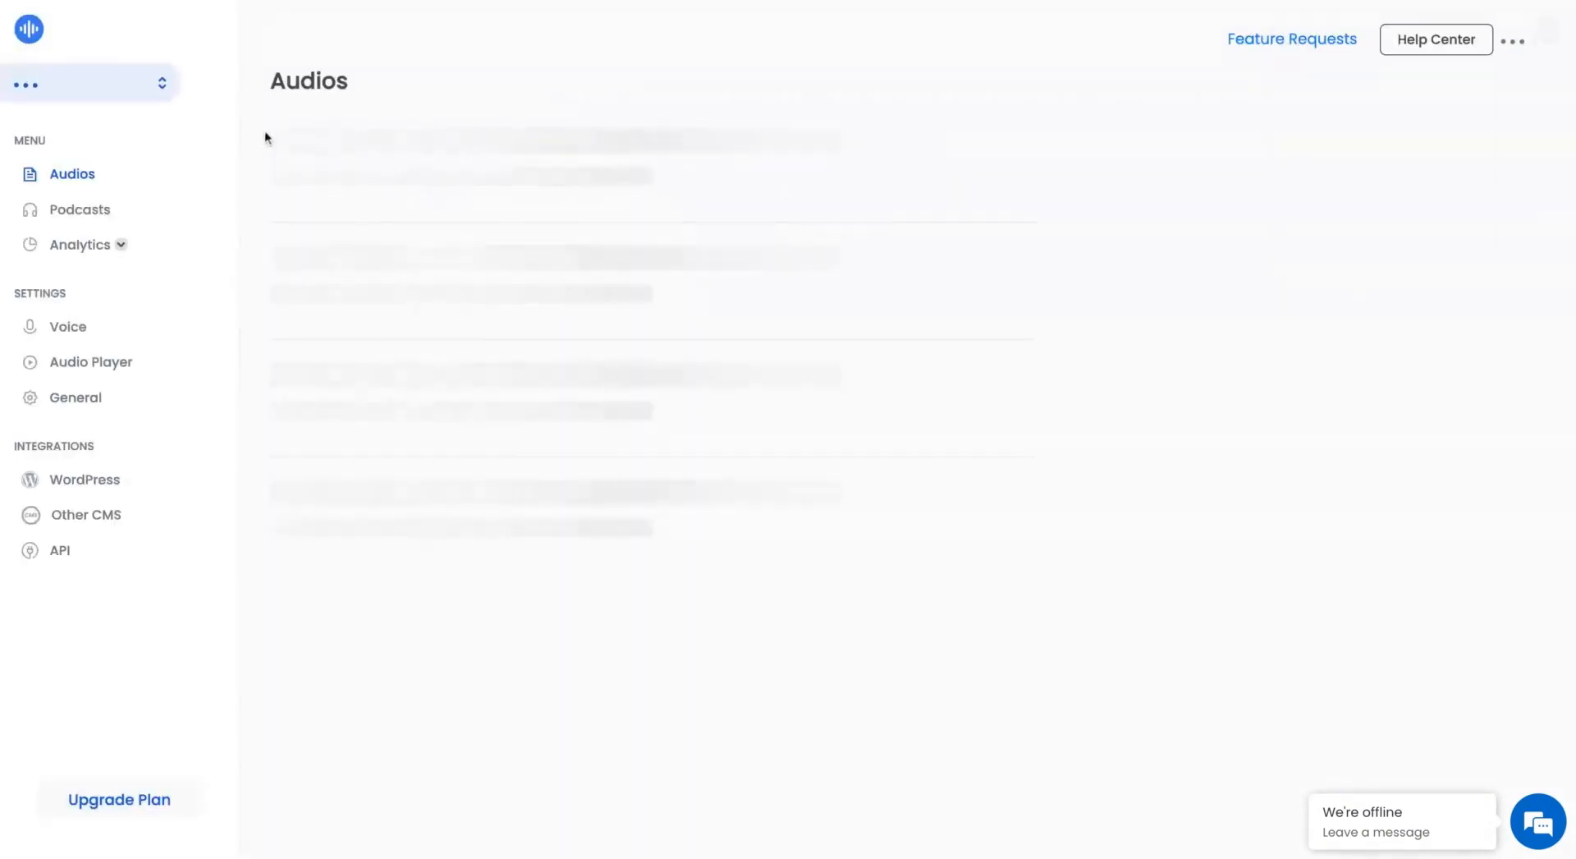
- Reopen the Test project from the project list and again from the home dashboard
left_click(164, 85)
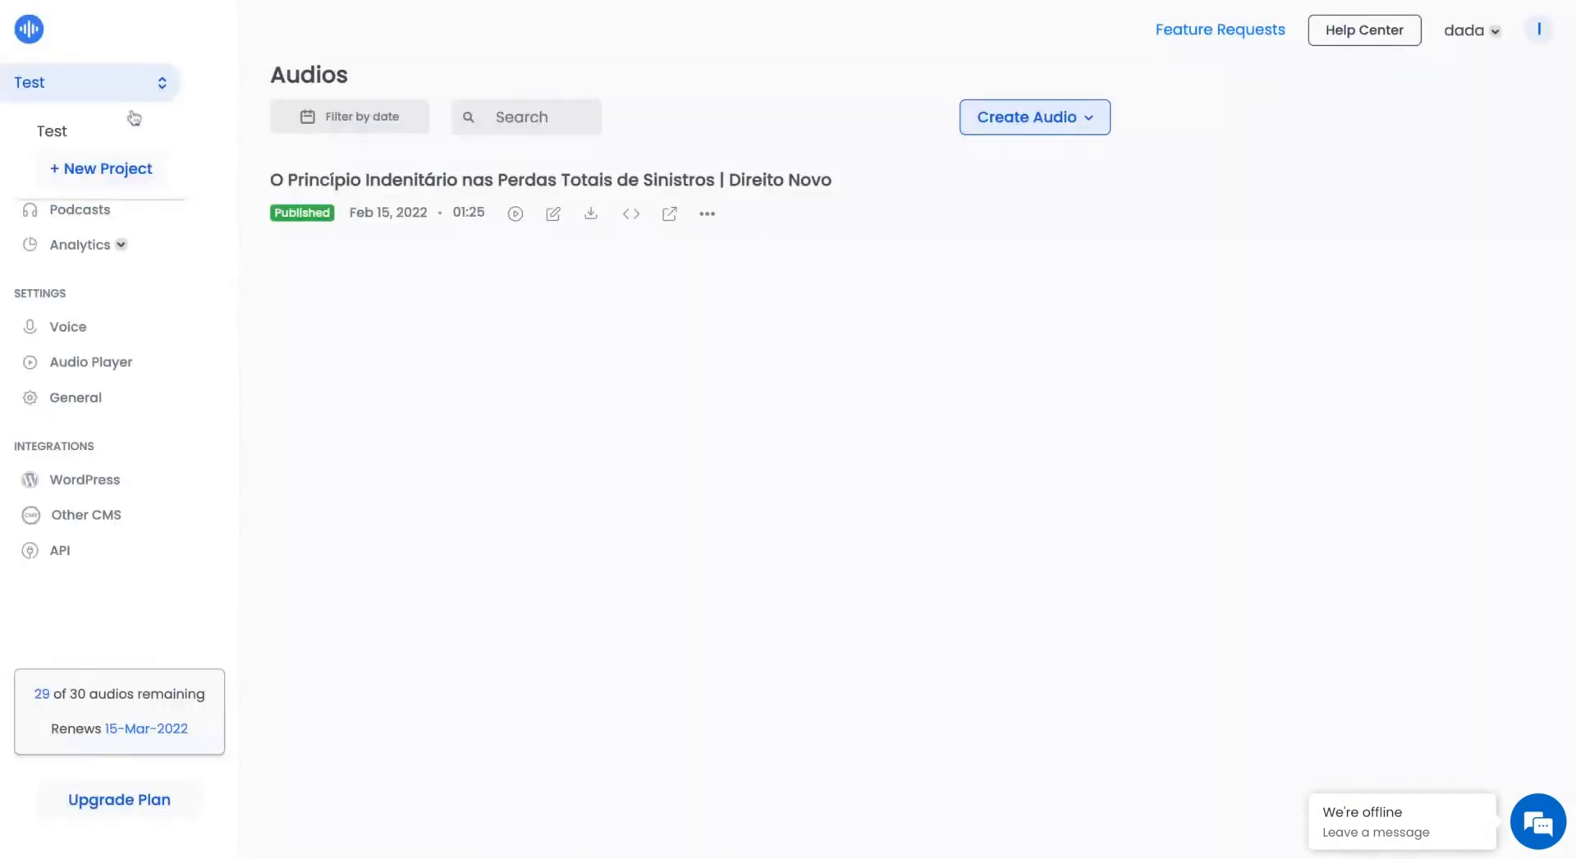
left_click(66, 138)
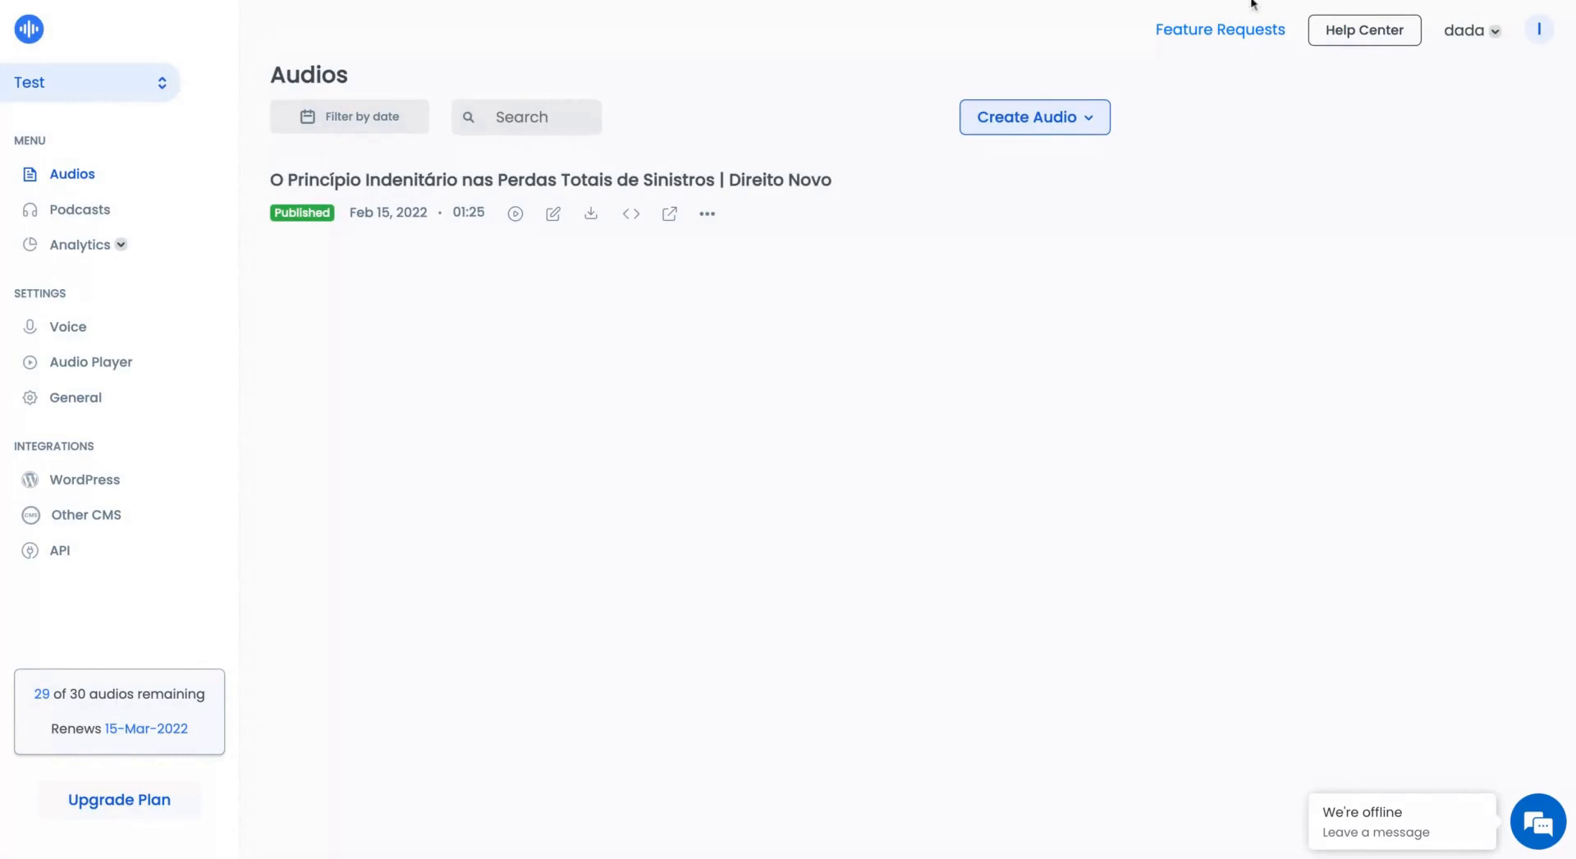
left_click(122, 86)
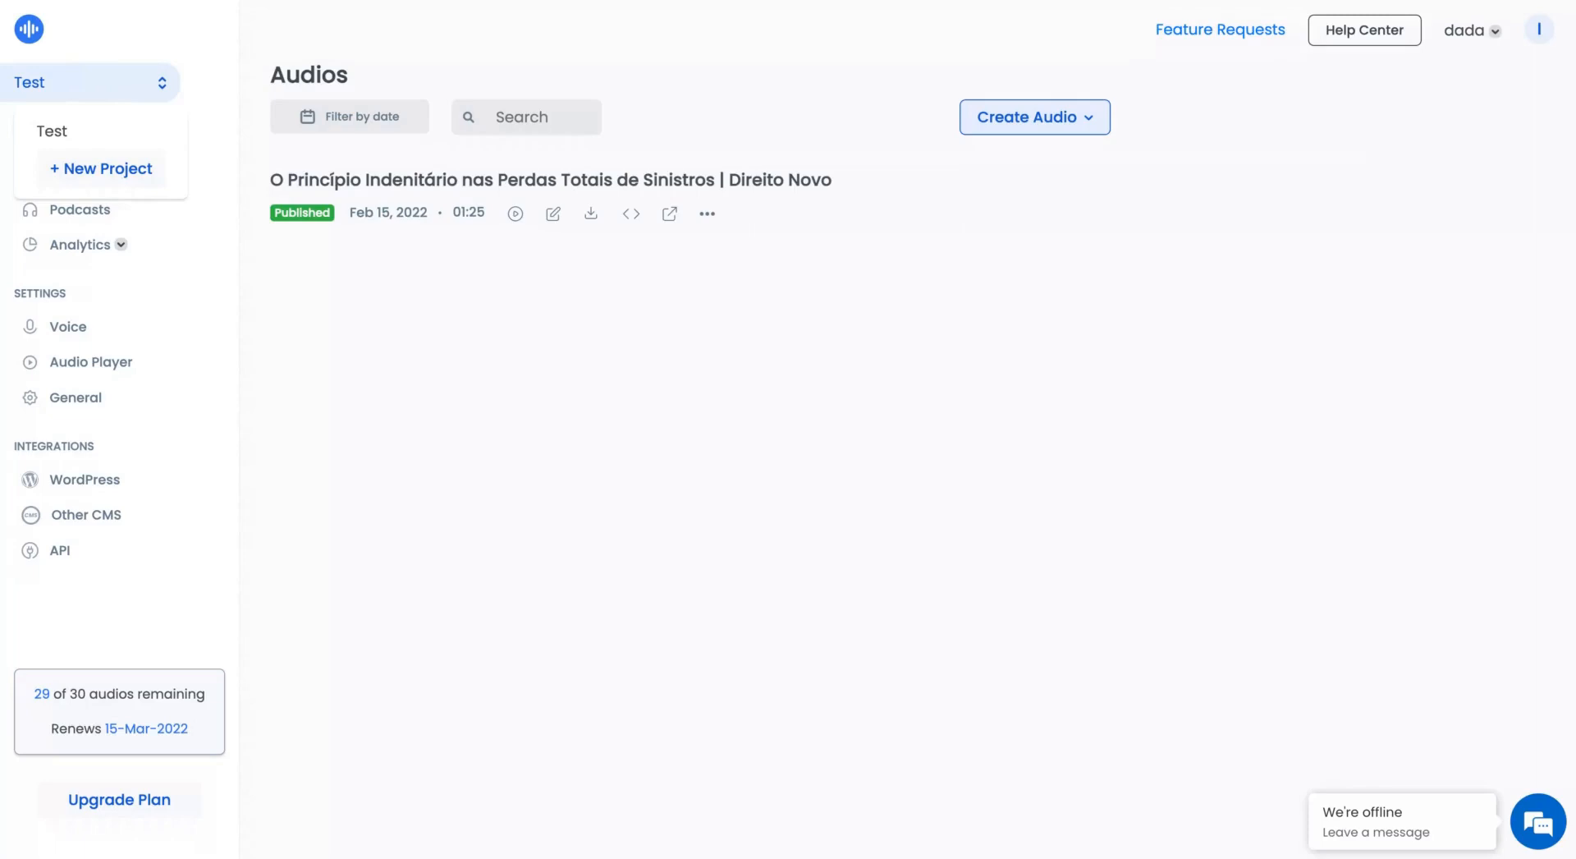
left_click(371, 298)
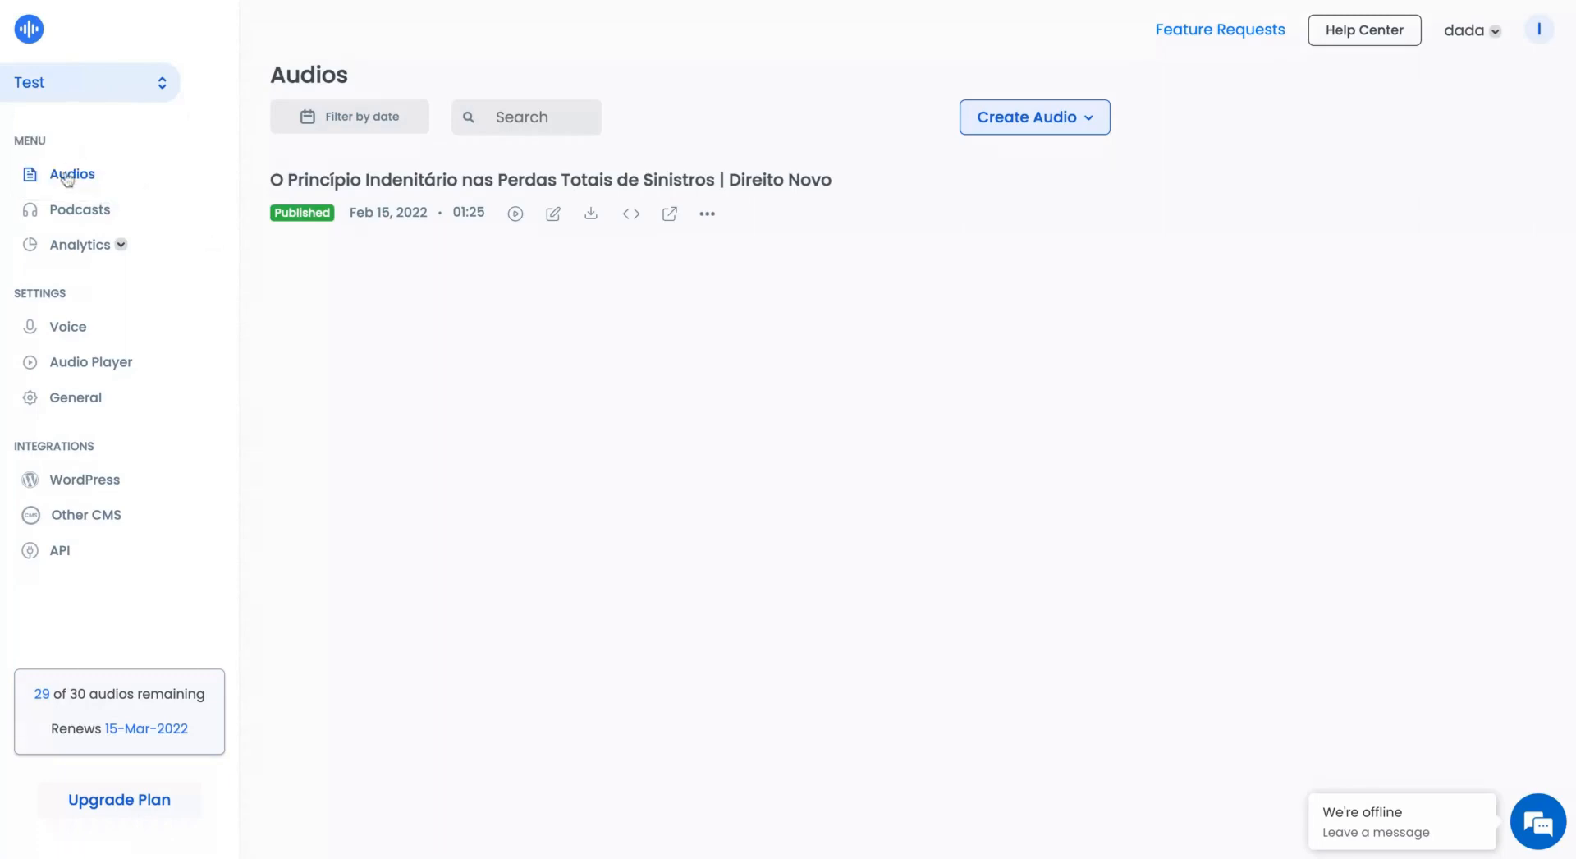
left_click(42, 38)
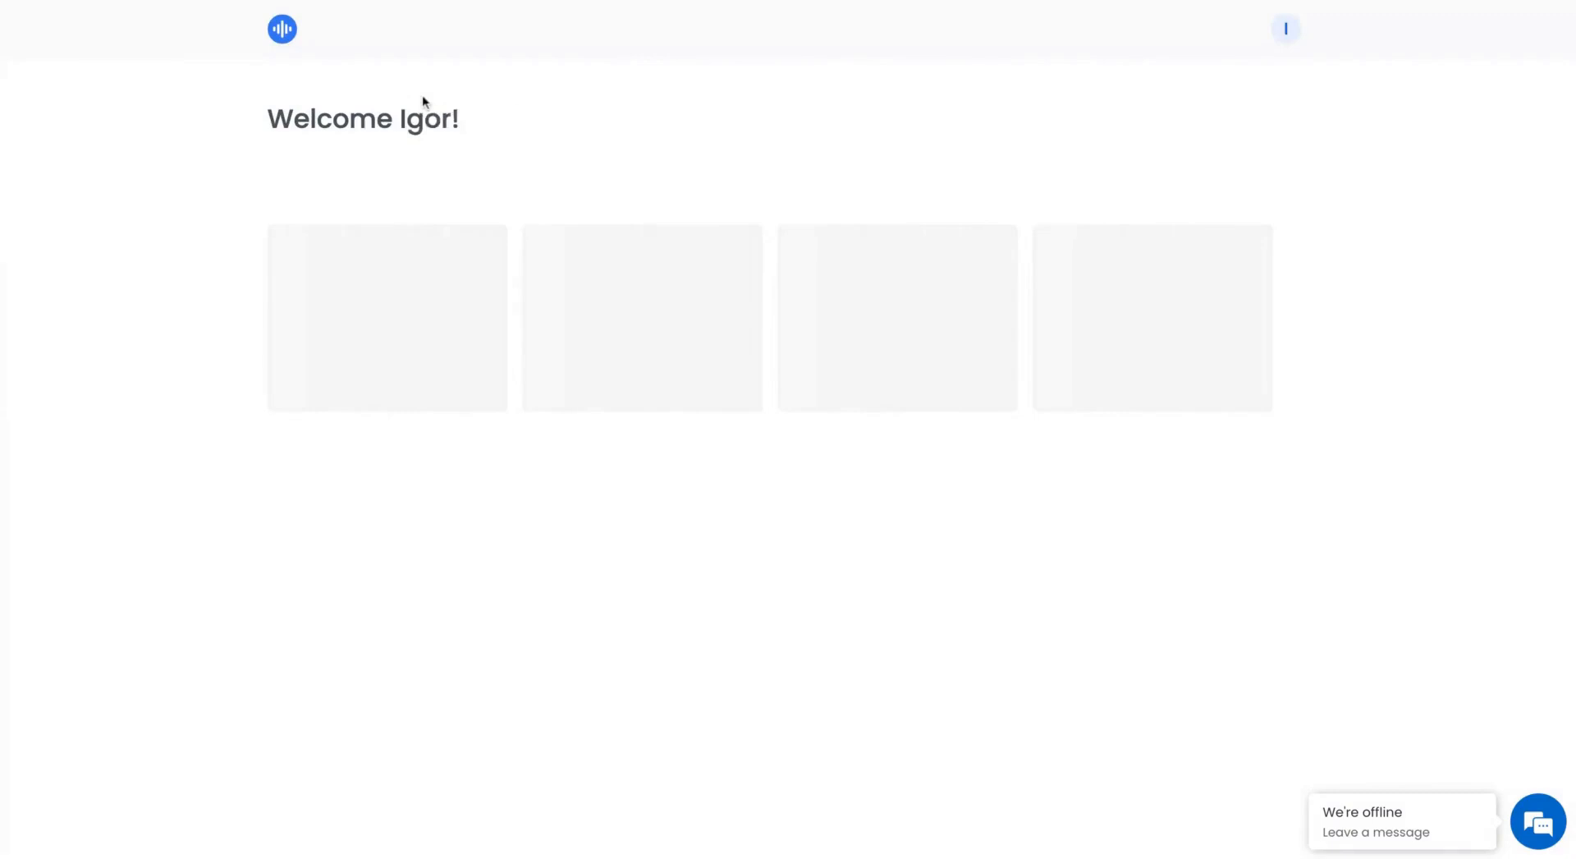
left_click(367, 379)
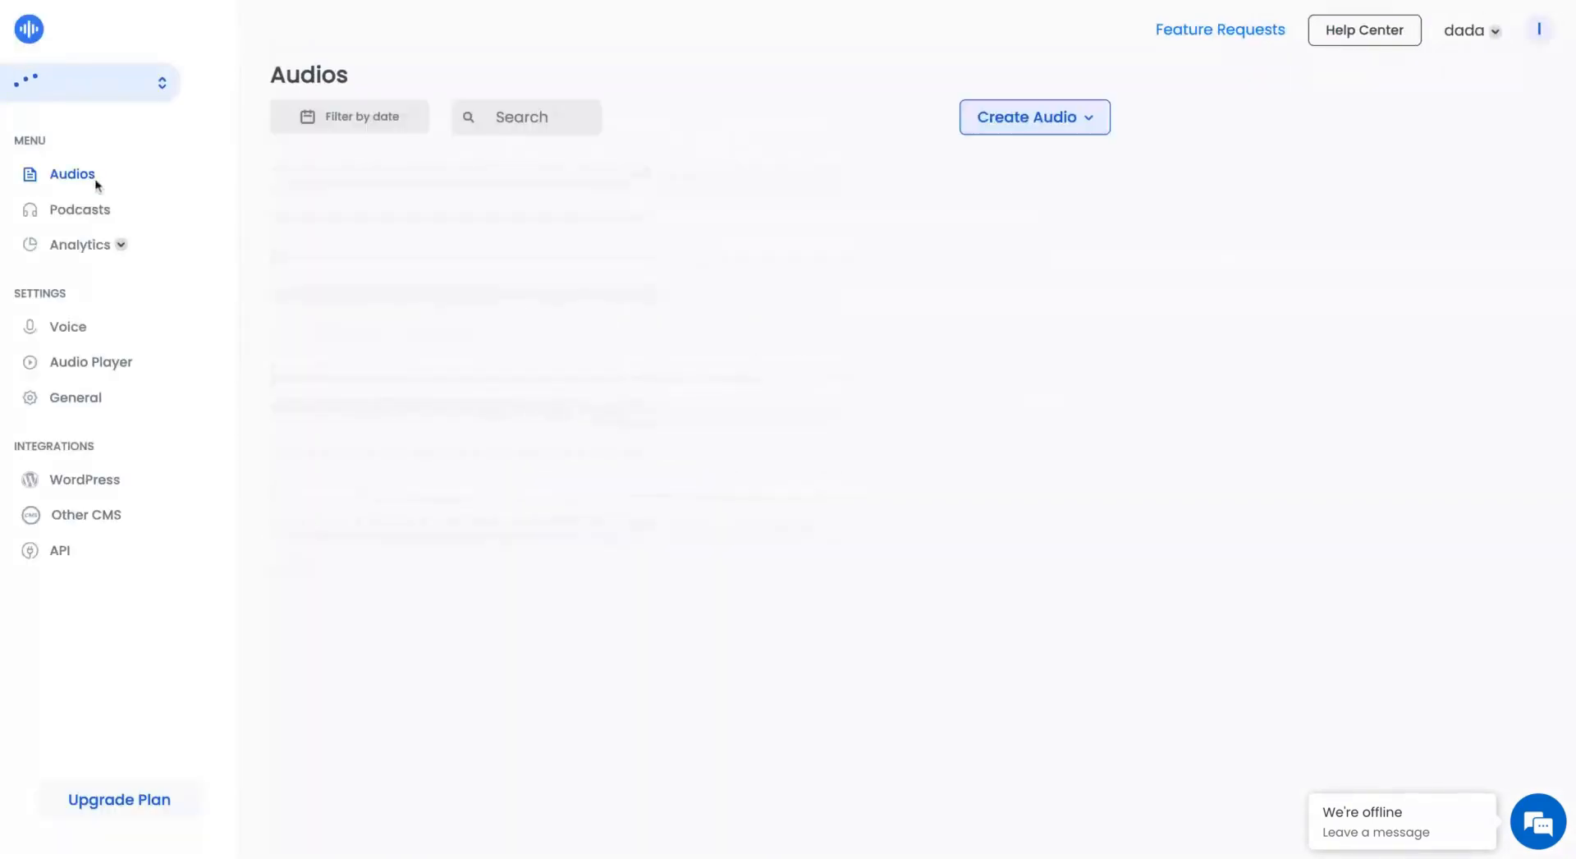
- Look over the organisation menu, the audio list and the project's voice settings
left_click(1497, 33)
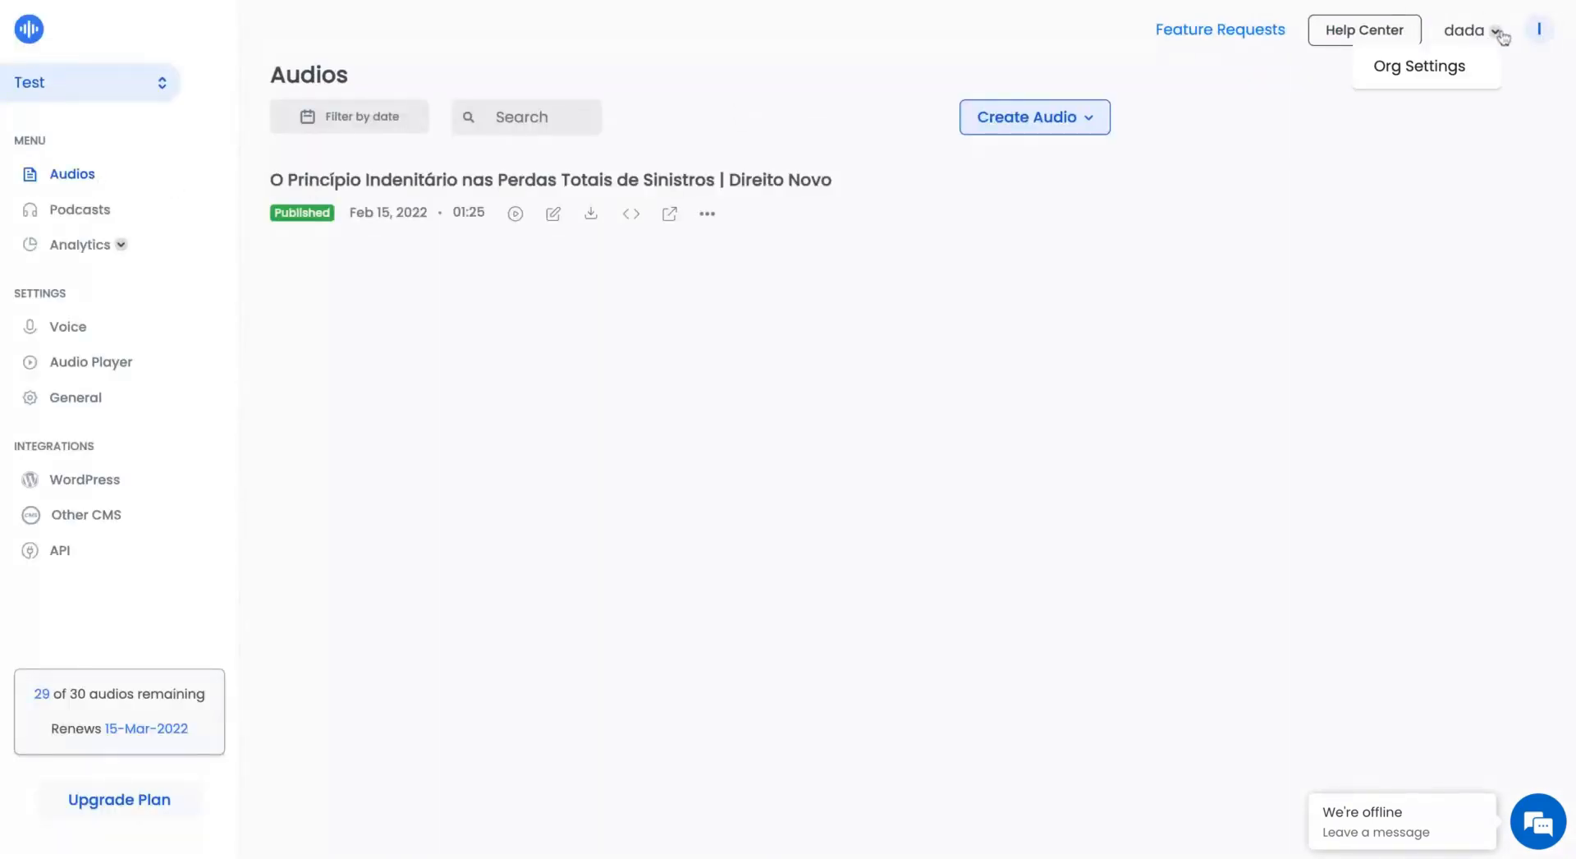
left_click(43, 214)
left_click(66, 182)
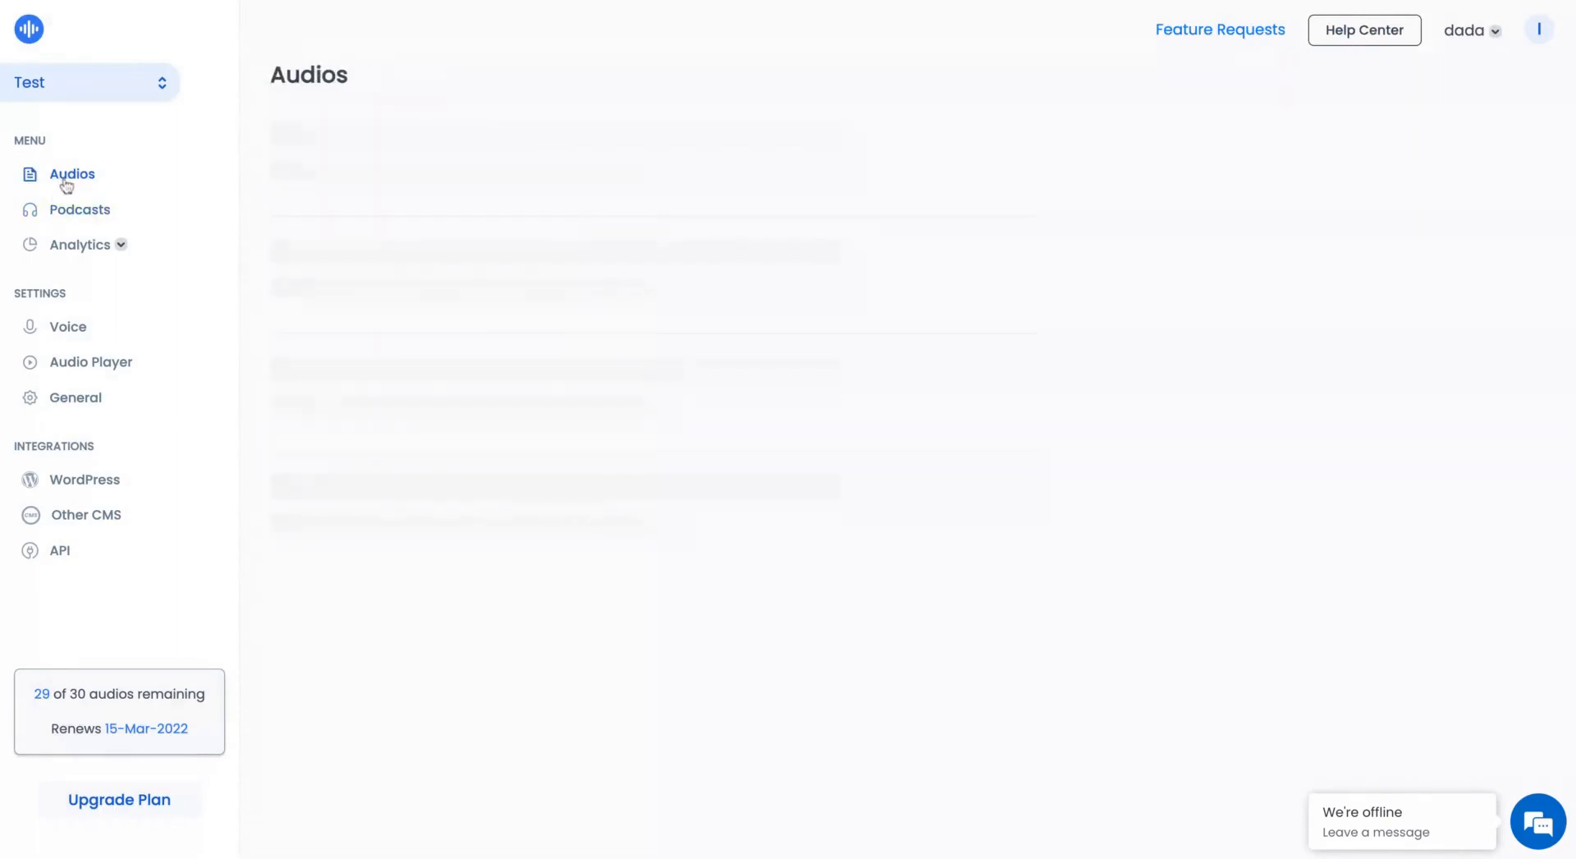
left_click(79, 331)
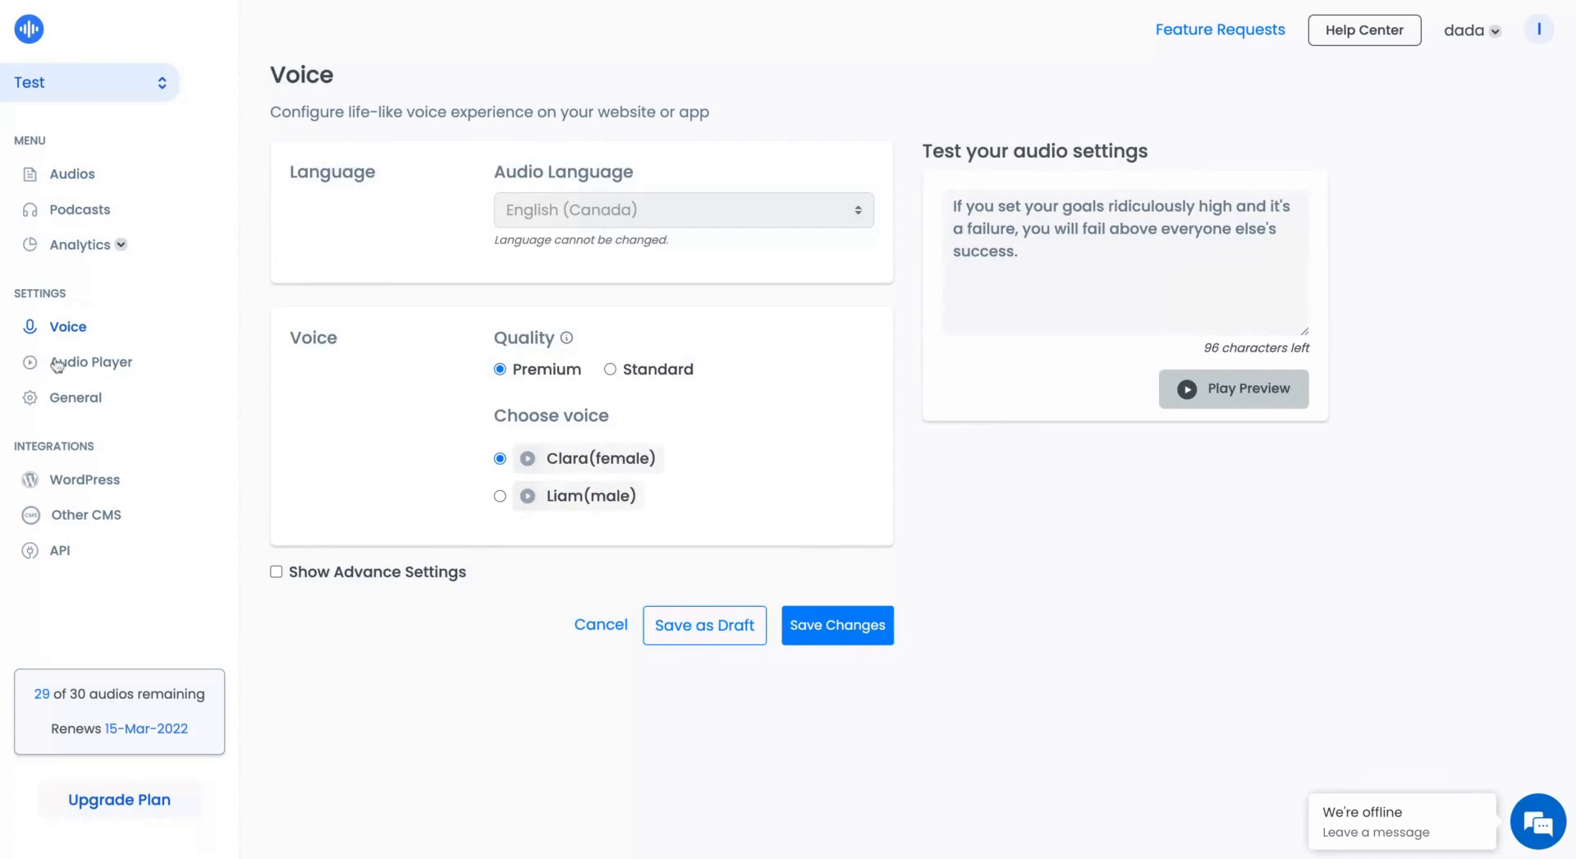
- Start a new podcast show with the title "Title" and the description "fssfsffsfs"
left_click(82, 209)
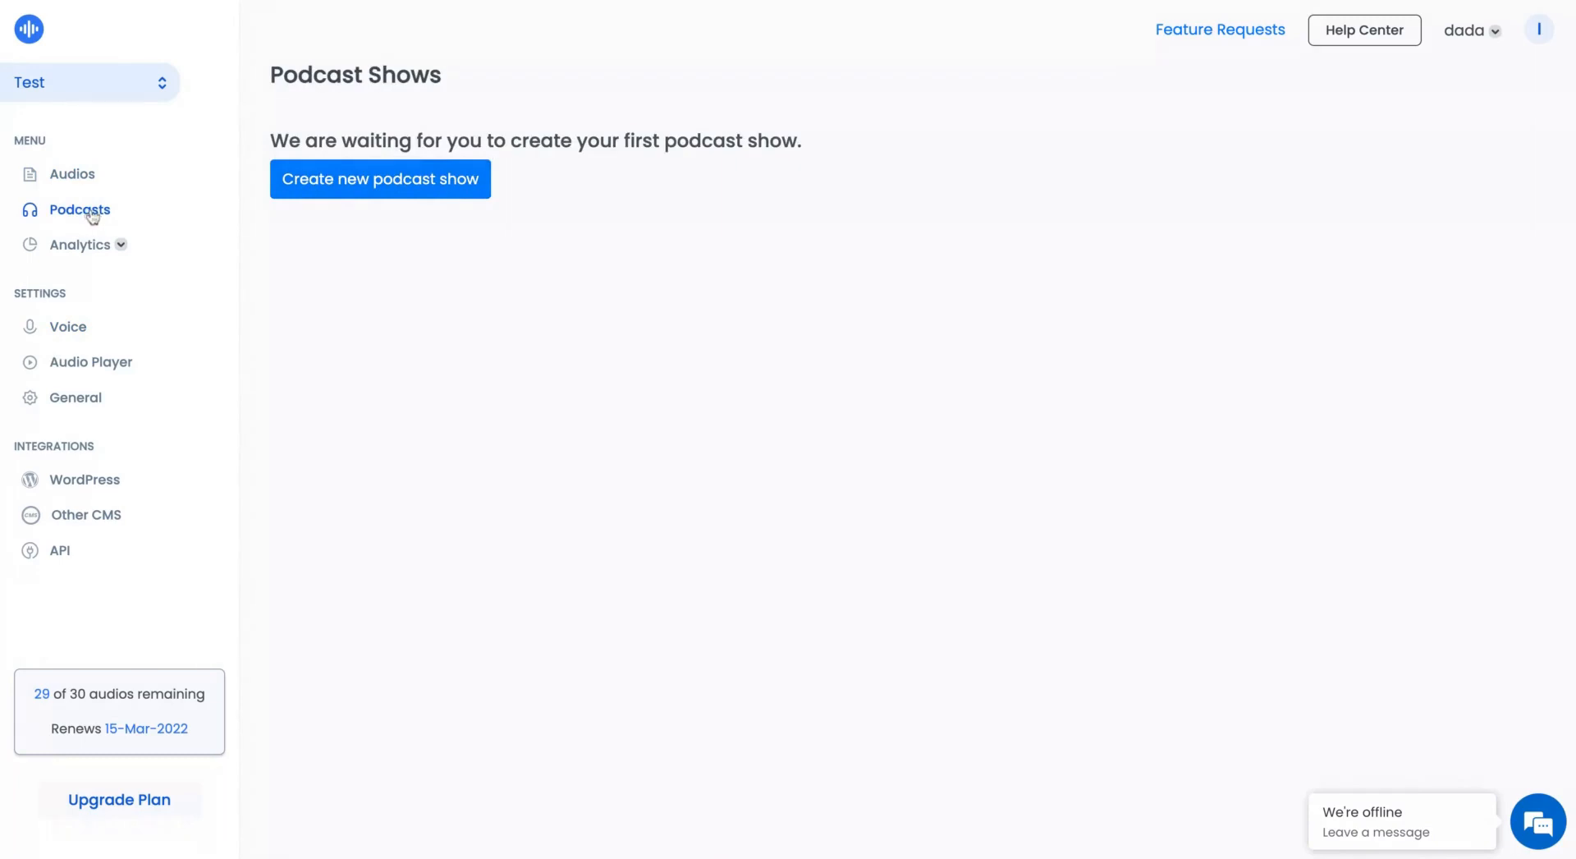
left_click(432, 183)
left_click(650, 215)
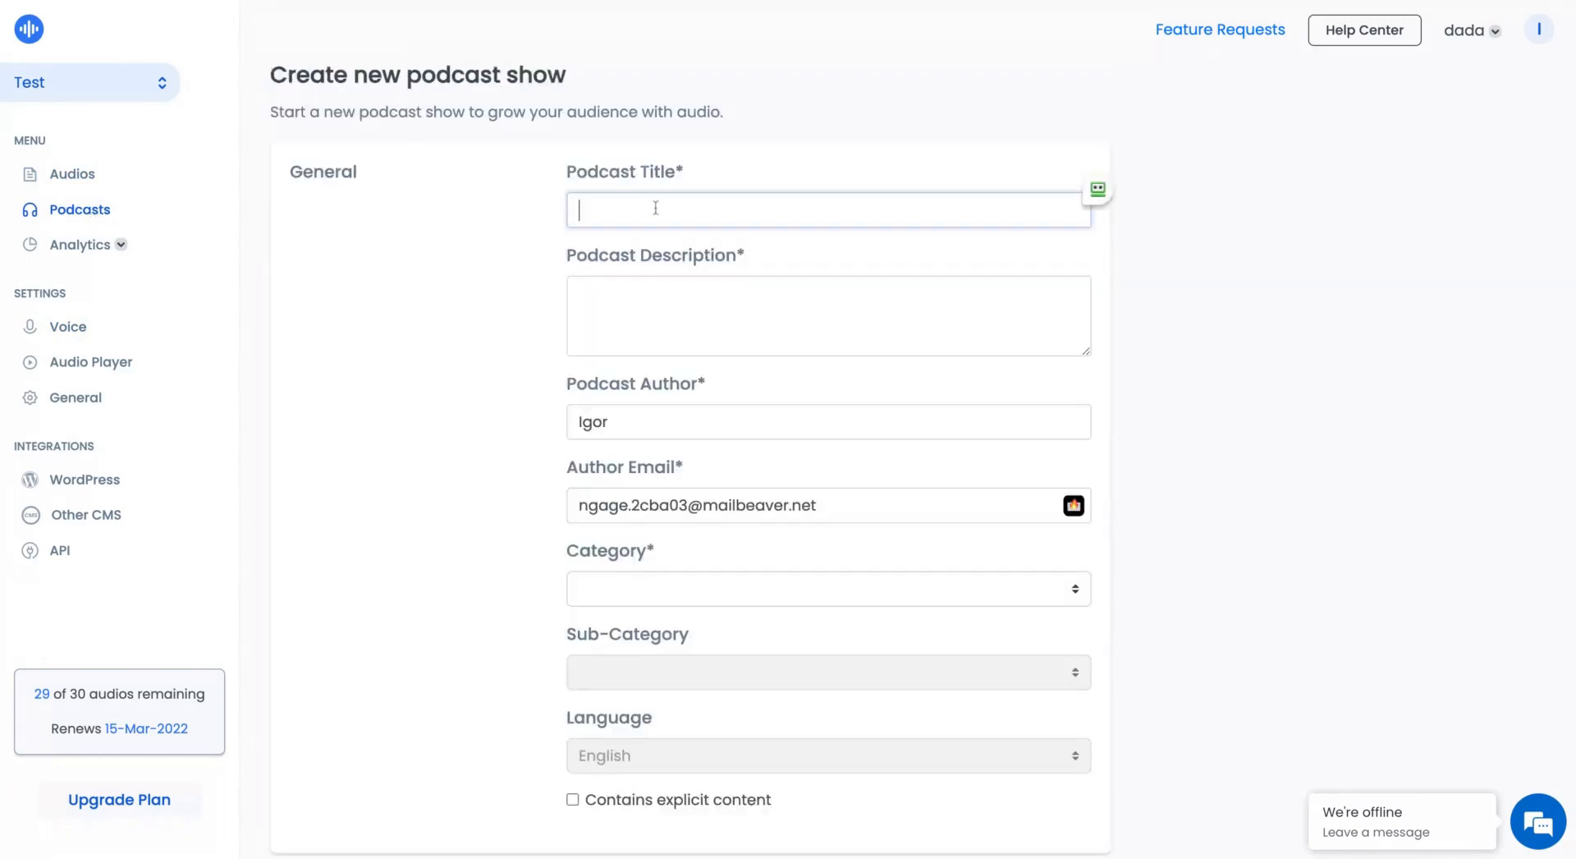
type("Title")
left_click(678, 341)
type("fssfsffsfs")
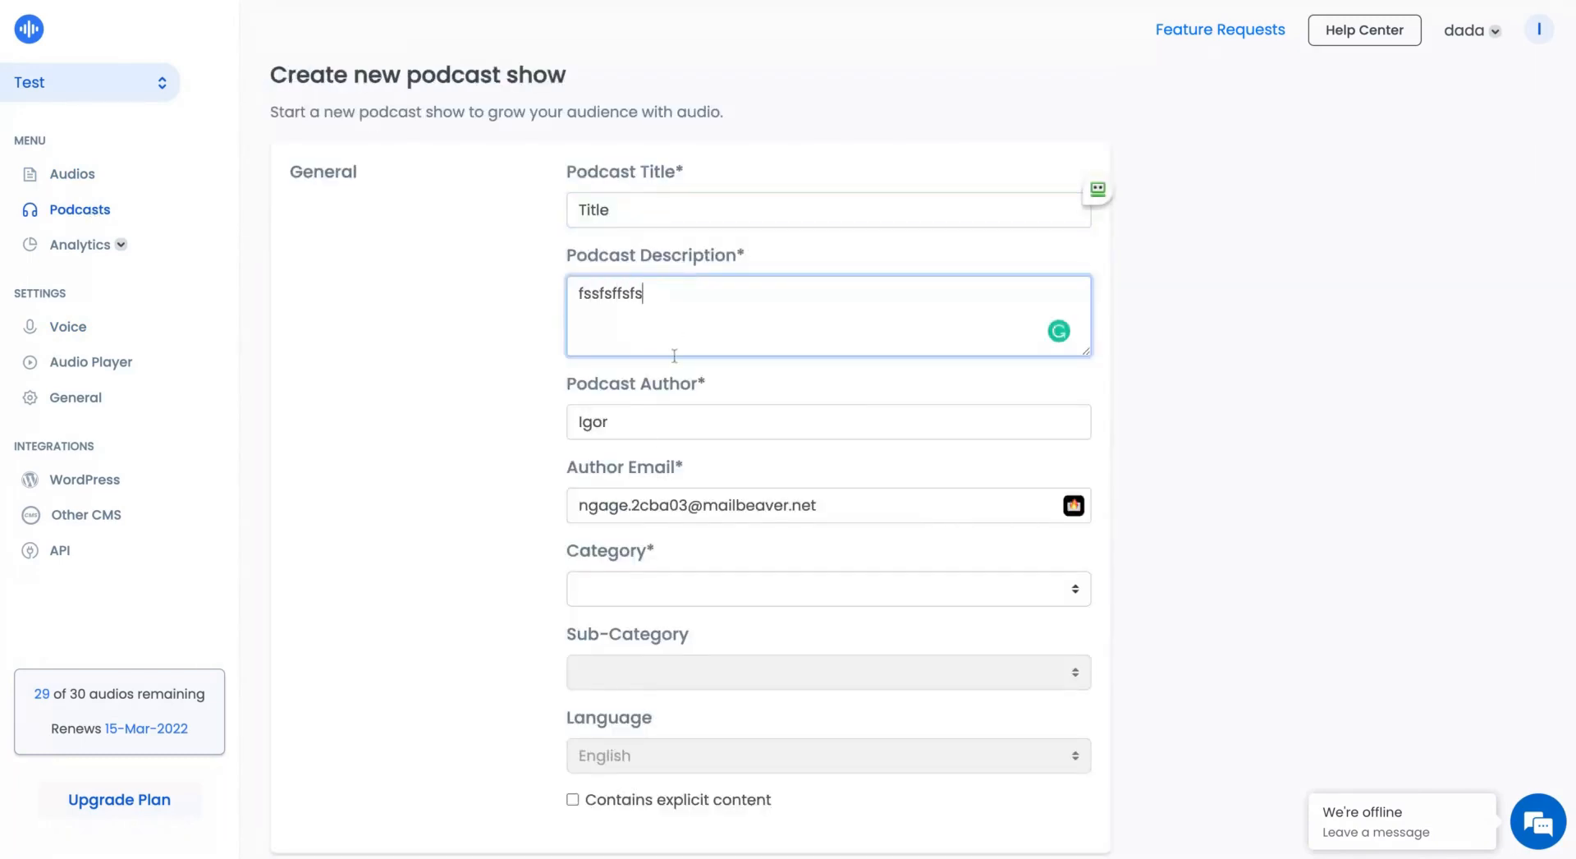
- Set the podcast category to Arts with the Books sub-category
scroll(644, 534, "down", 2)
left_click(683, 470)
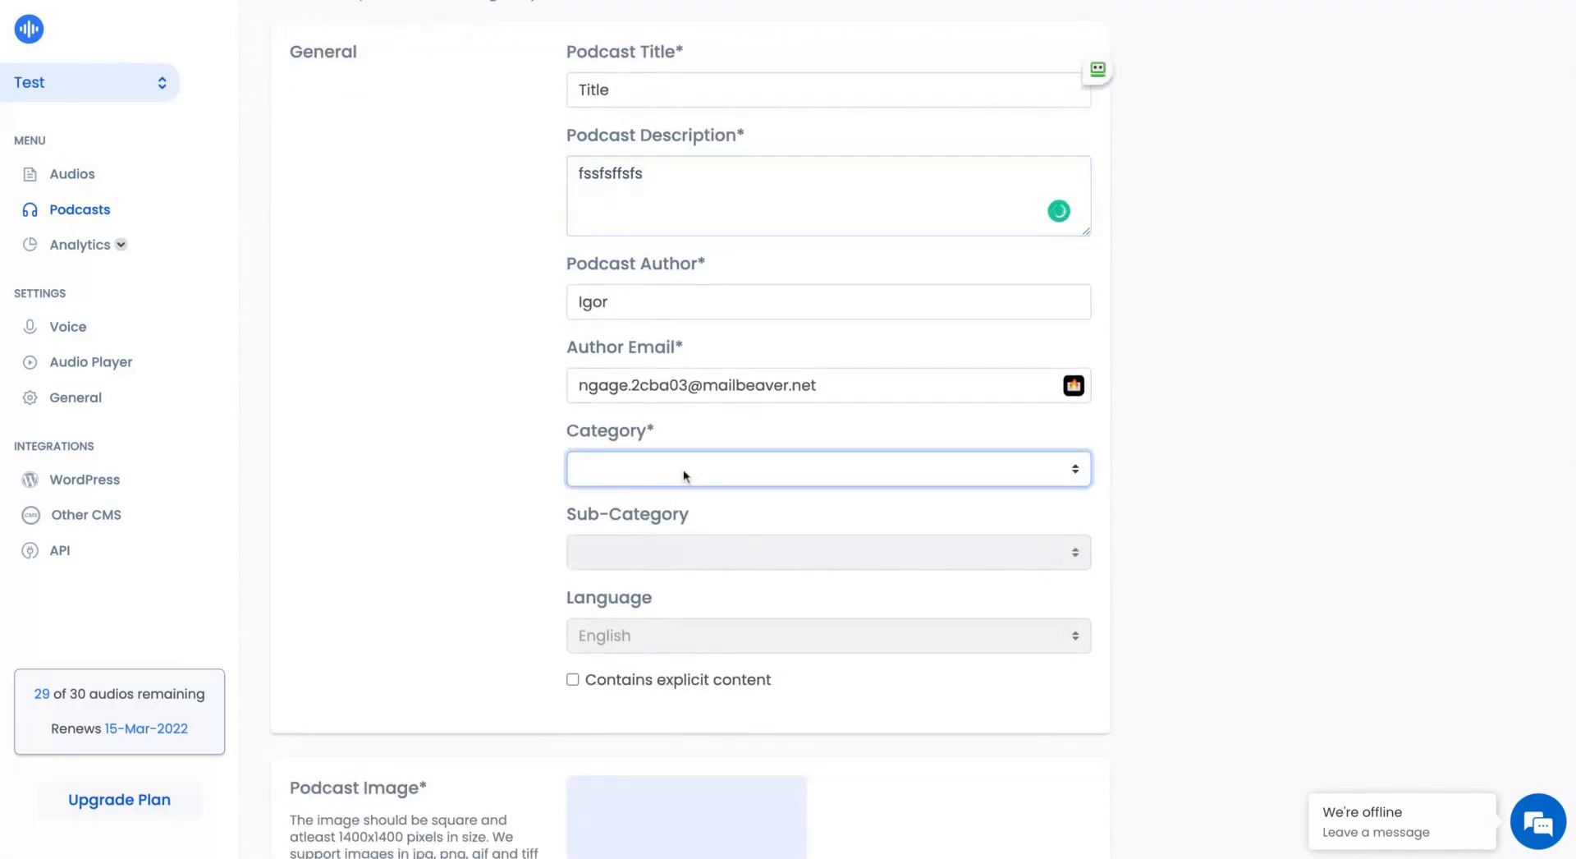
left_click(683, 471)
scroll(630, 632, "down", 1)
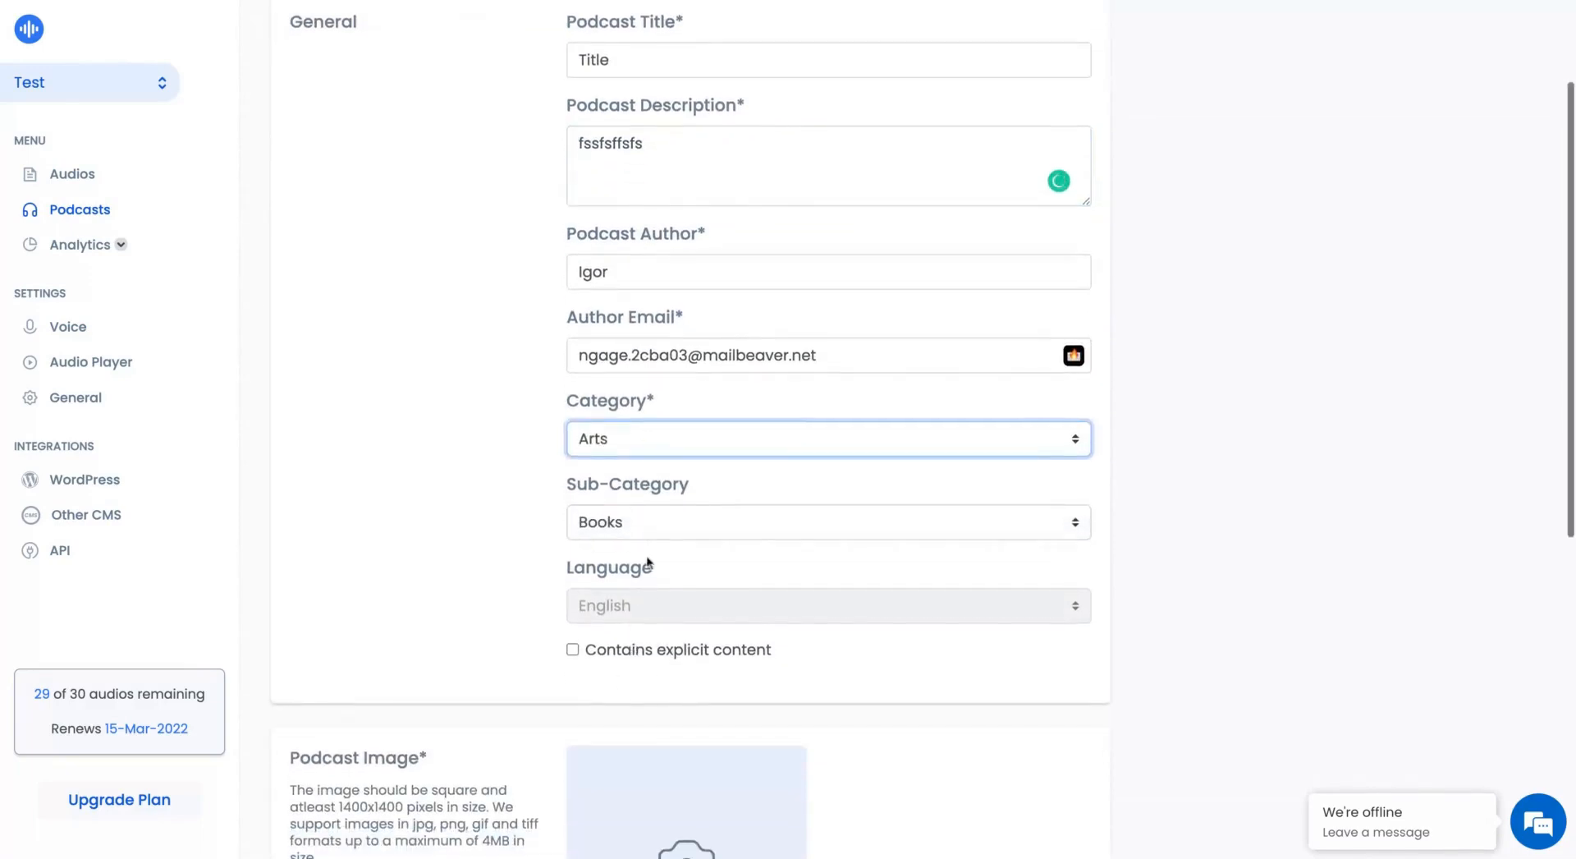
left_click(657, 614)
- Add a podcast image, enable automatic publishing of all audios as episodes, and create the show
scroll(558, 661, "down", 5)
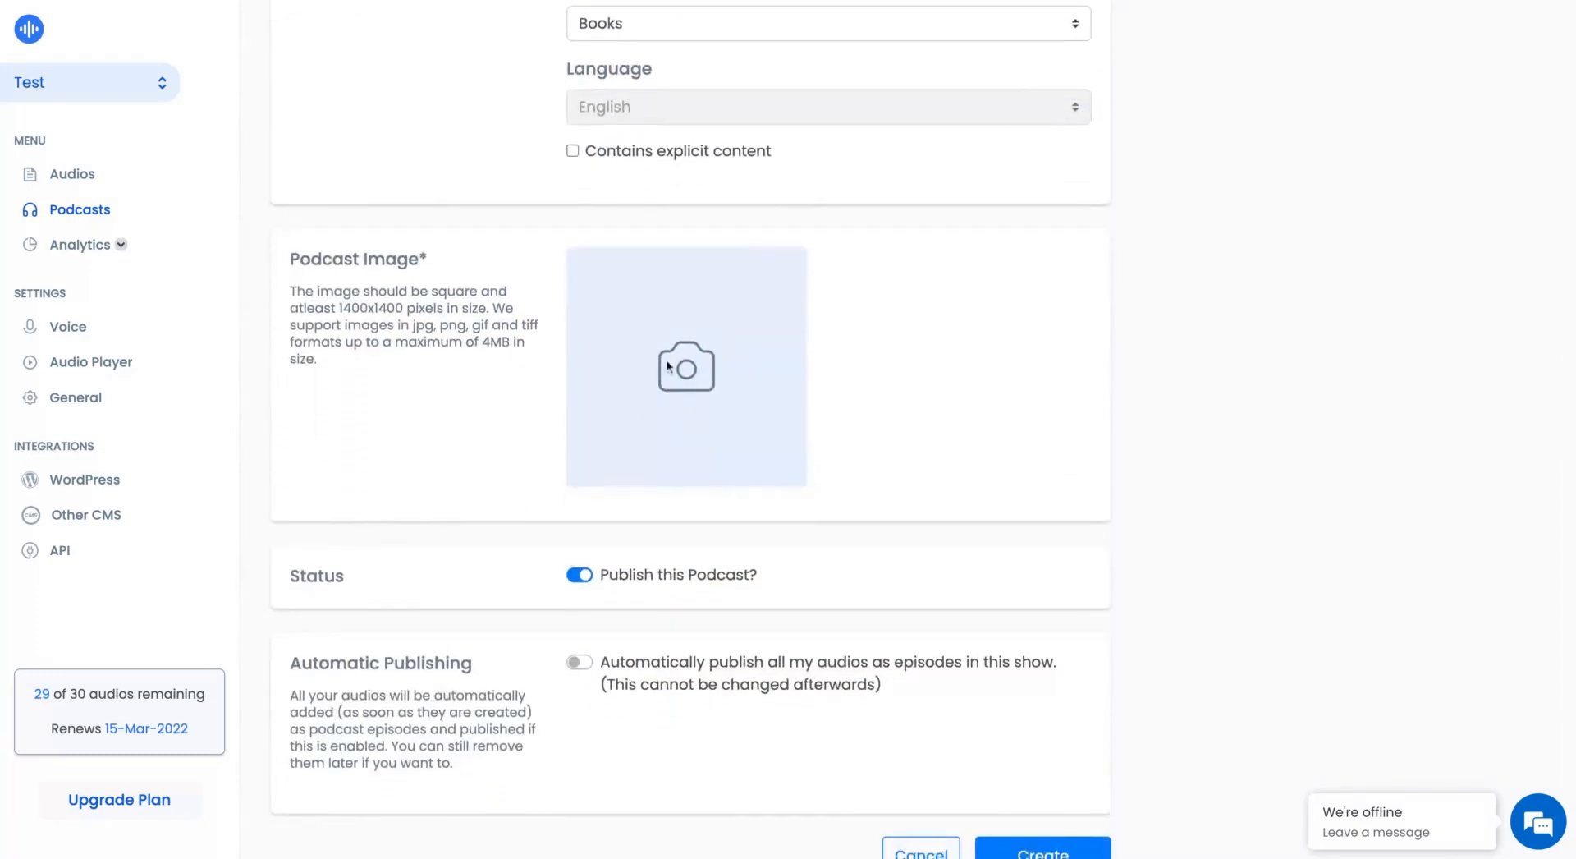
scroll(585, 575, "down", 1)
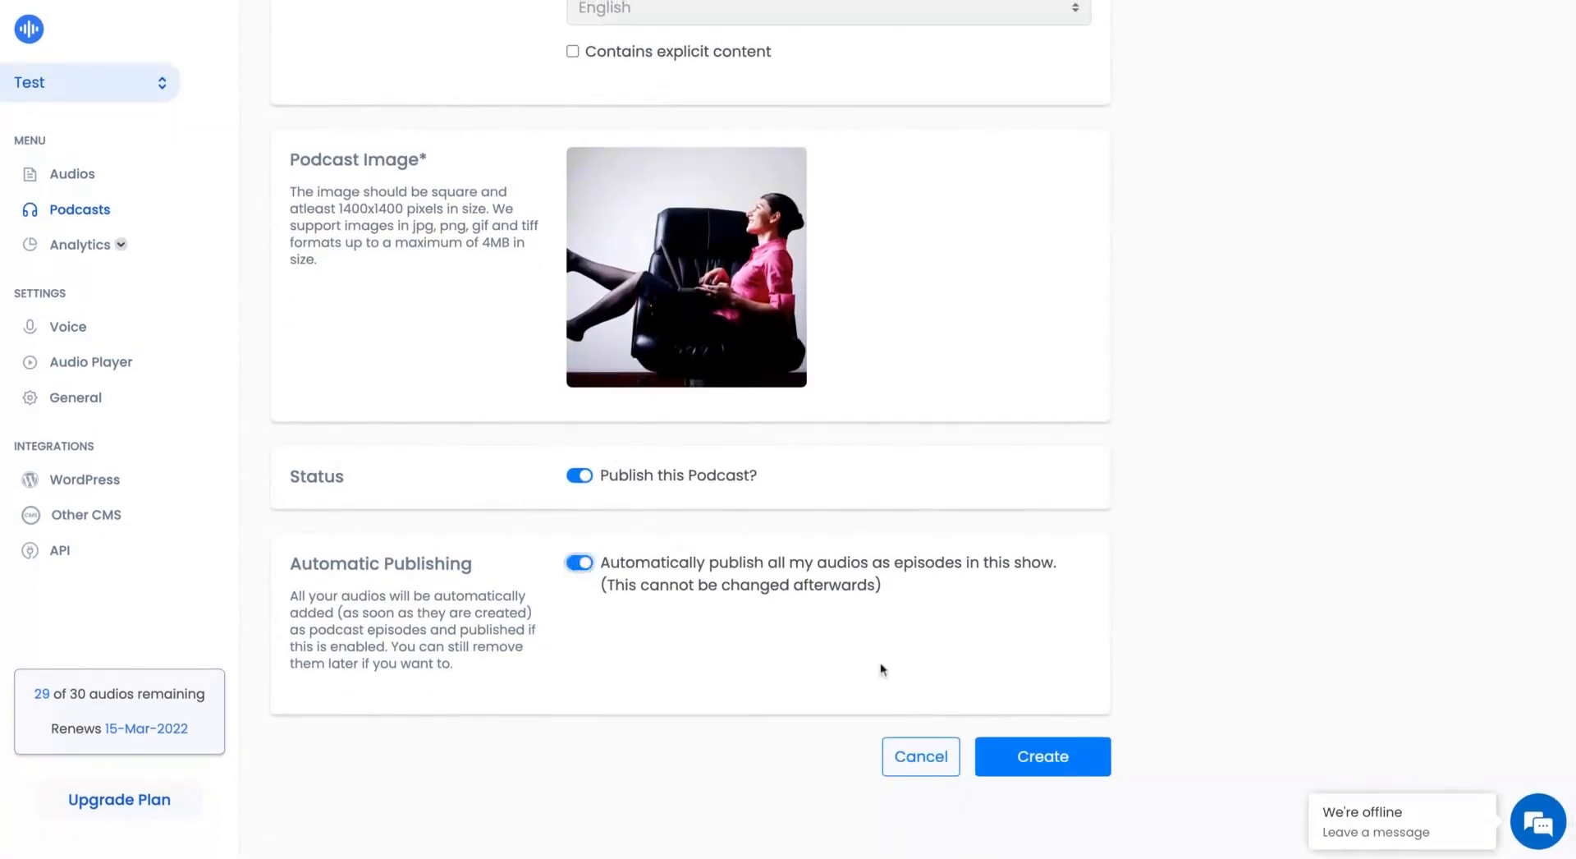
left_click(1018, 761)
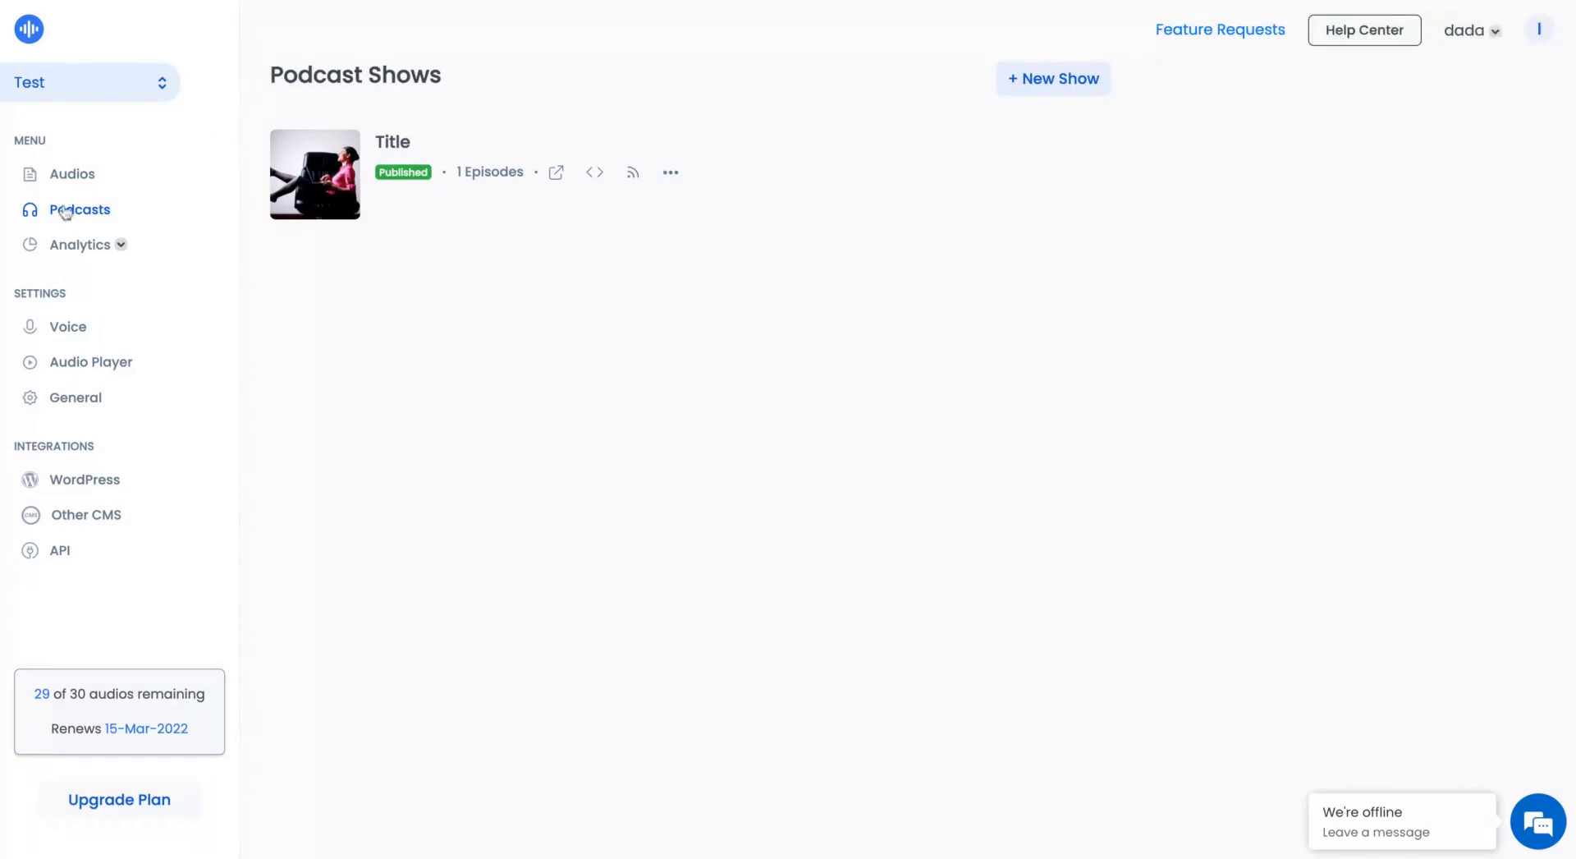
- Review the analytics overview and content pages and the project's general settings
left_click(100, 246)
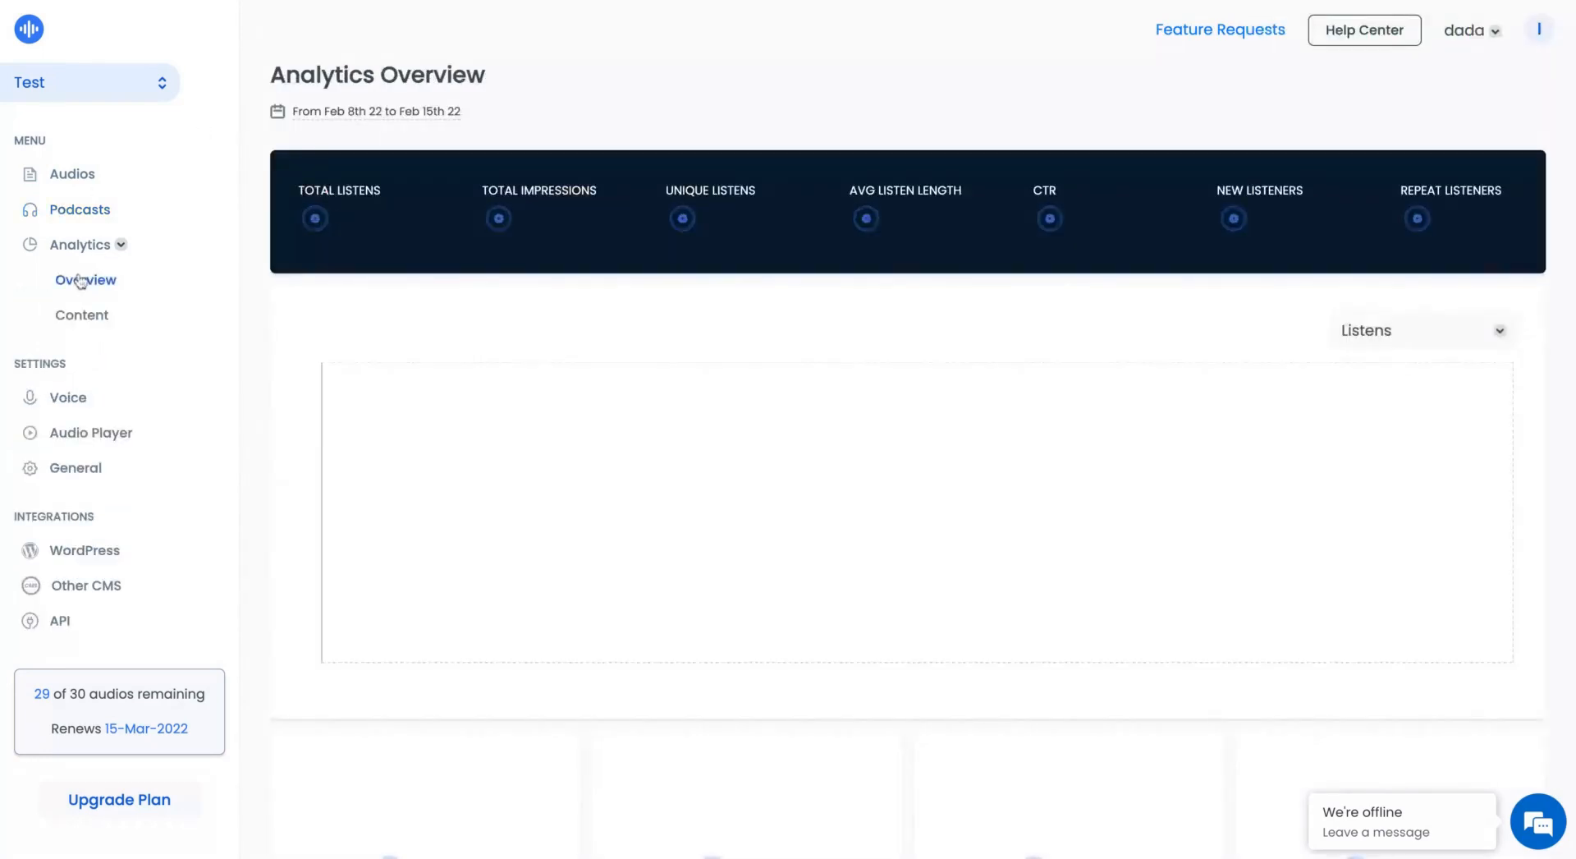
left_click(76, 322)
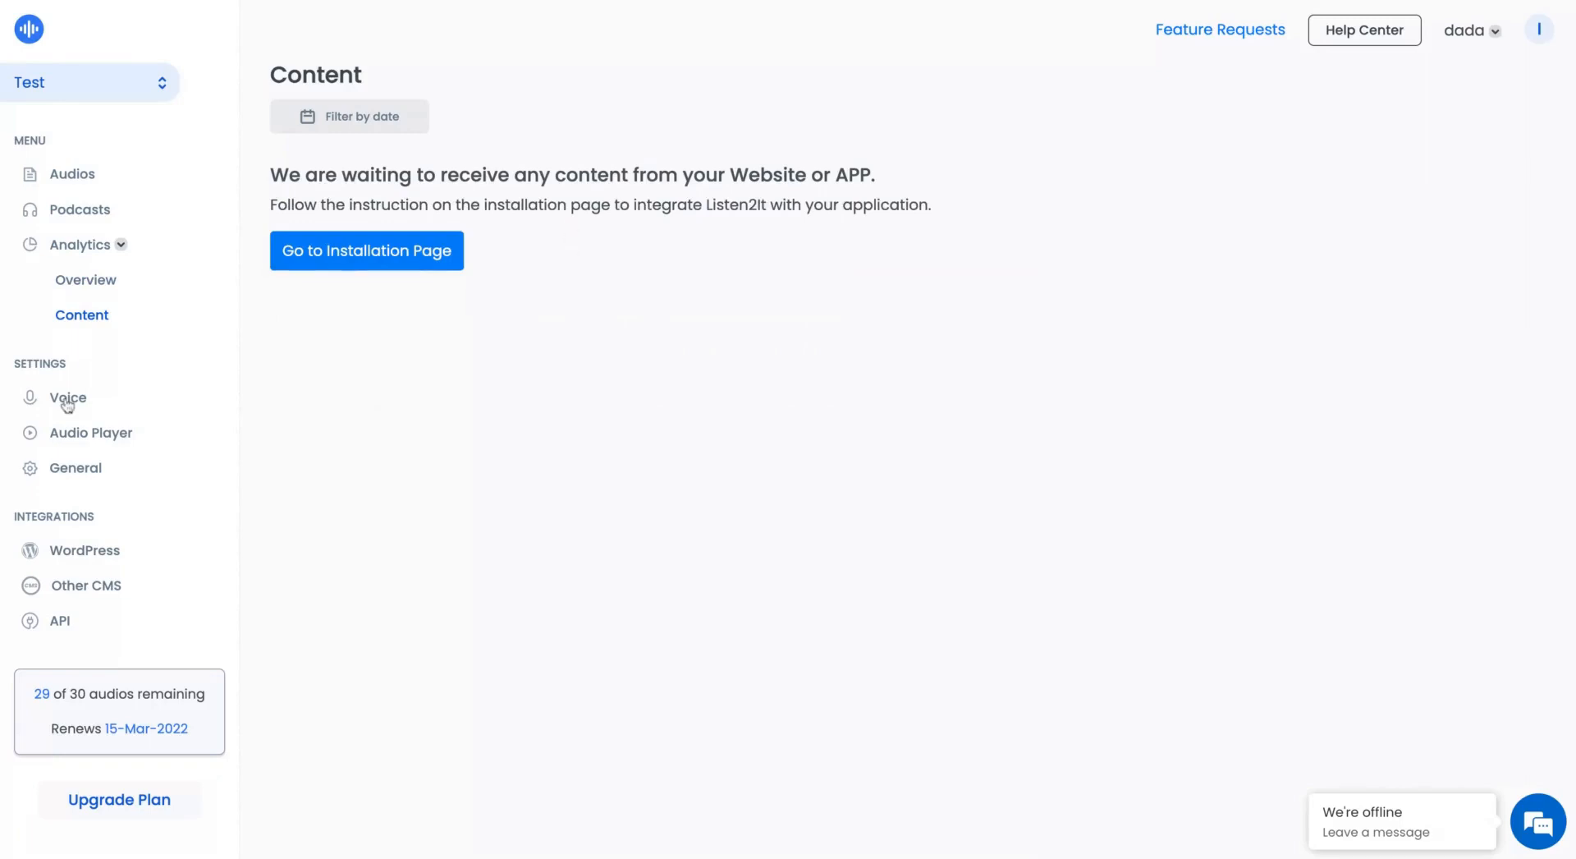
left_click(66, 472)
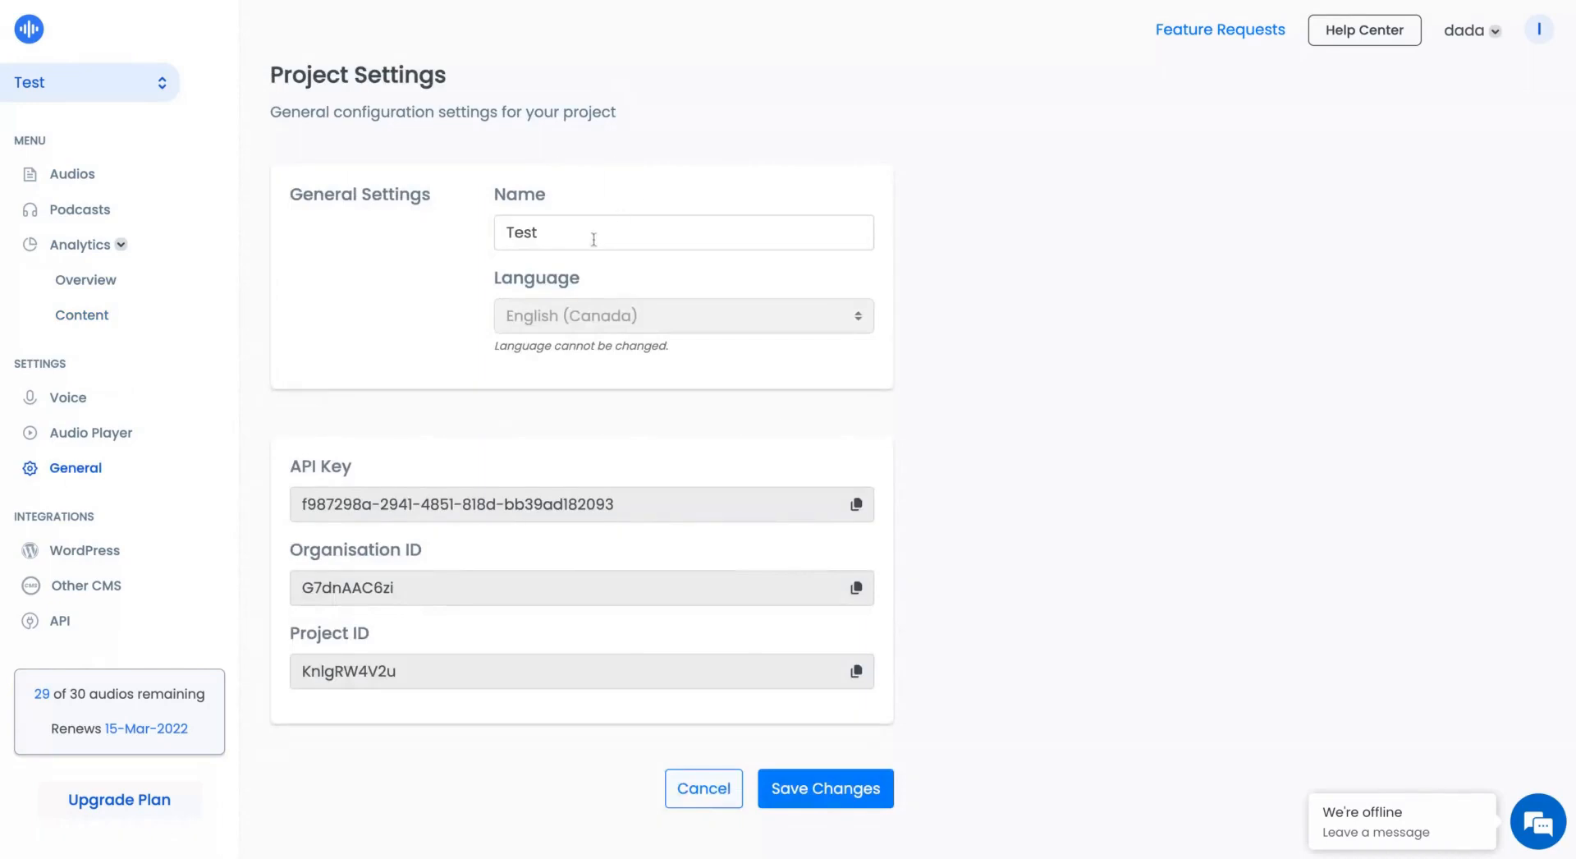
left_click(593, 239)
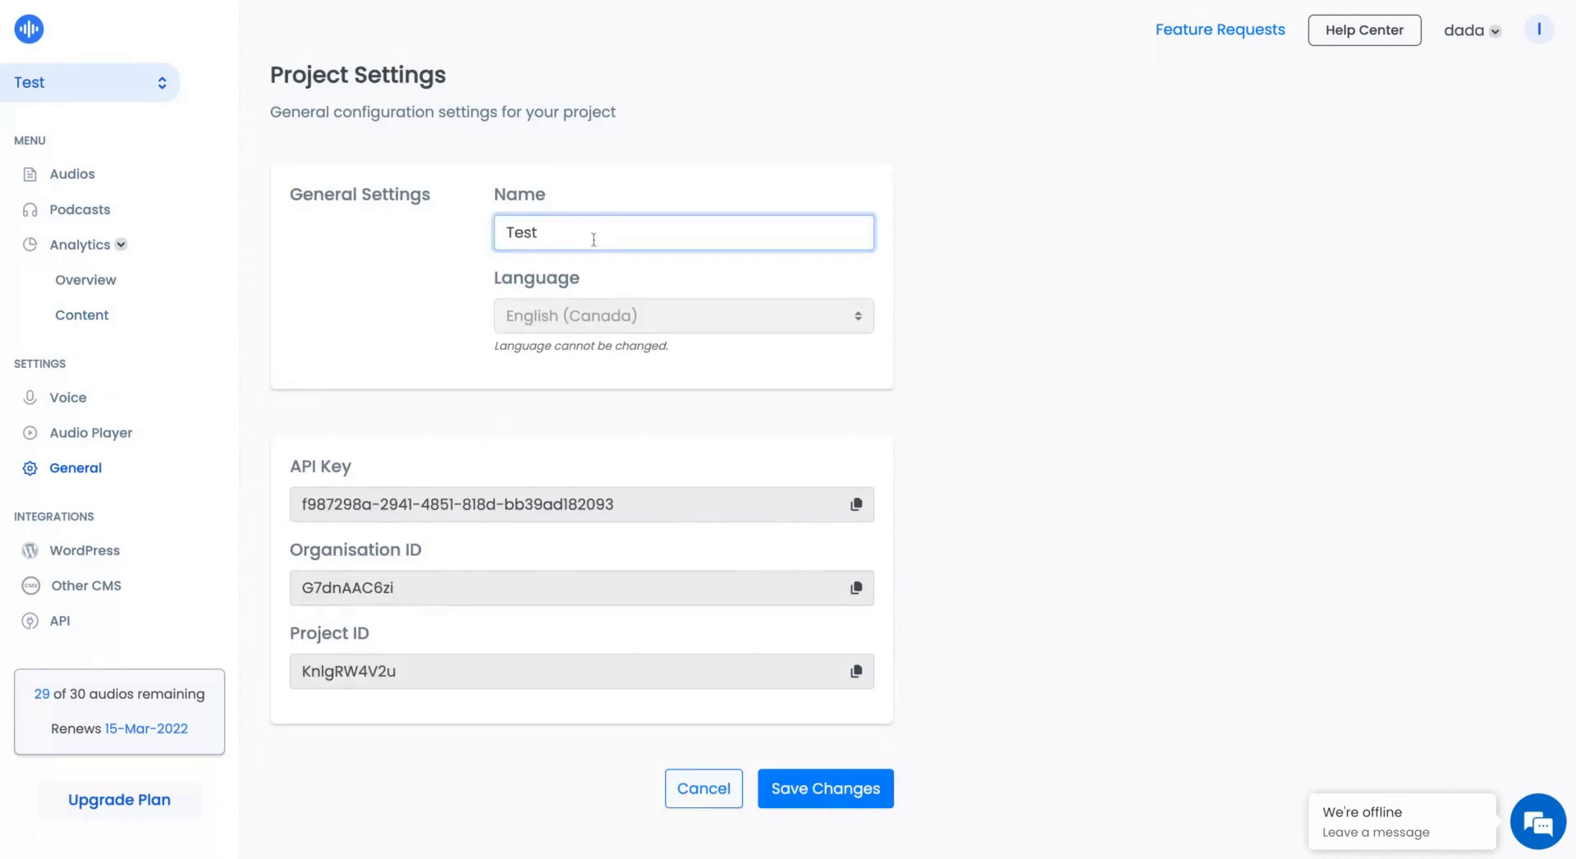
left_click(575, 339)
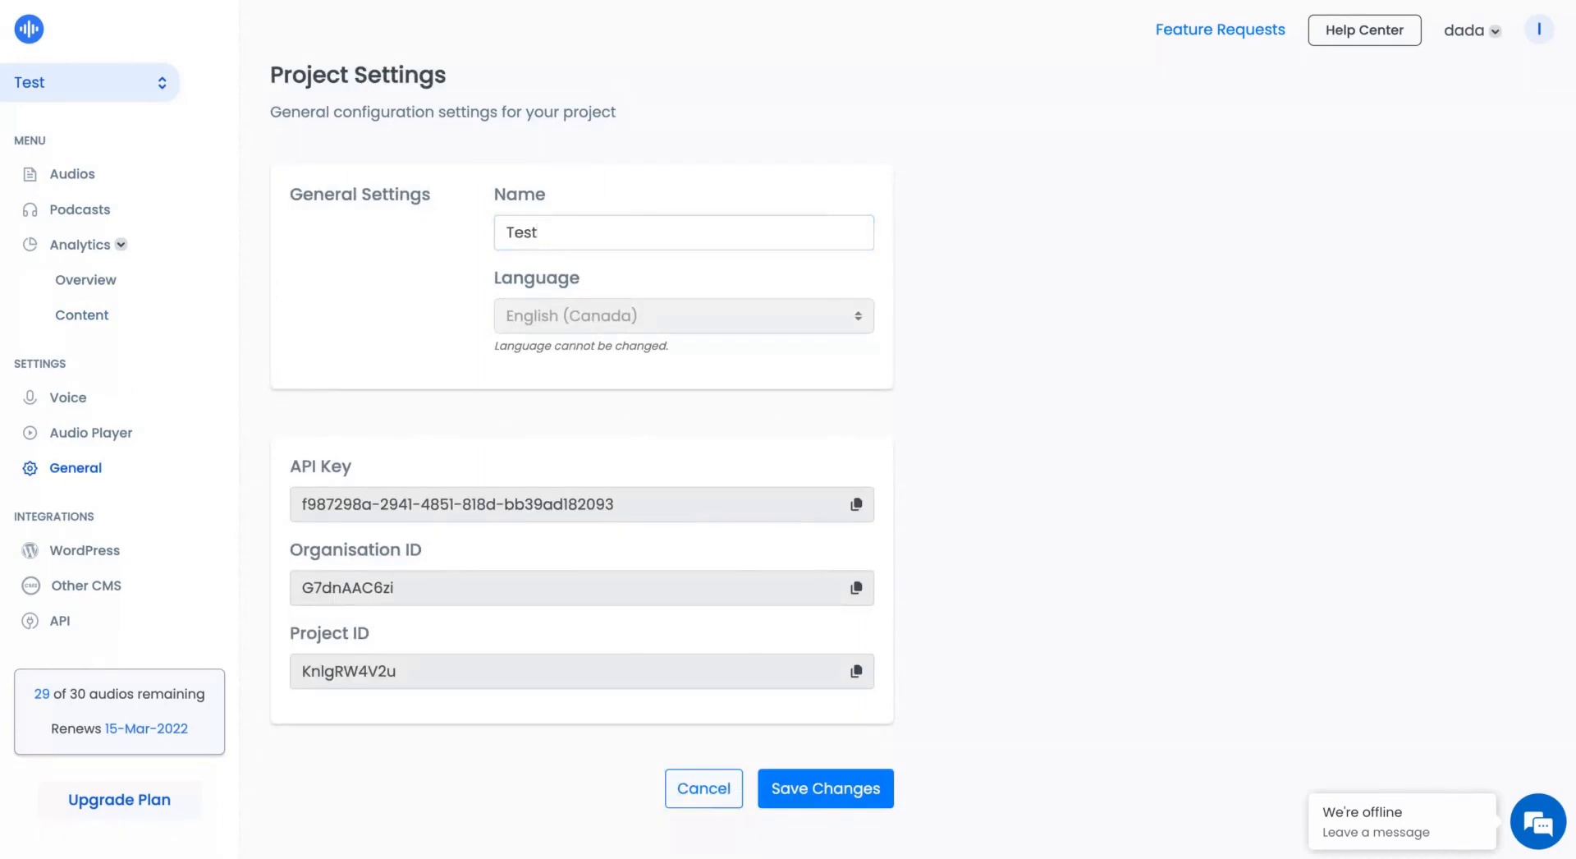
- Open the audio player settings and try the option that removes the Listen2It branding
left_click(90, 433)
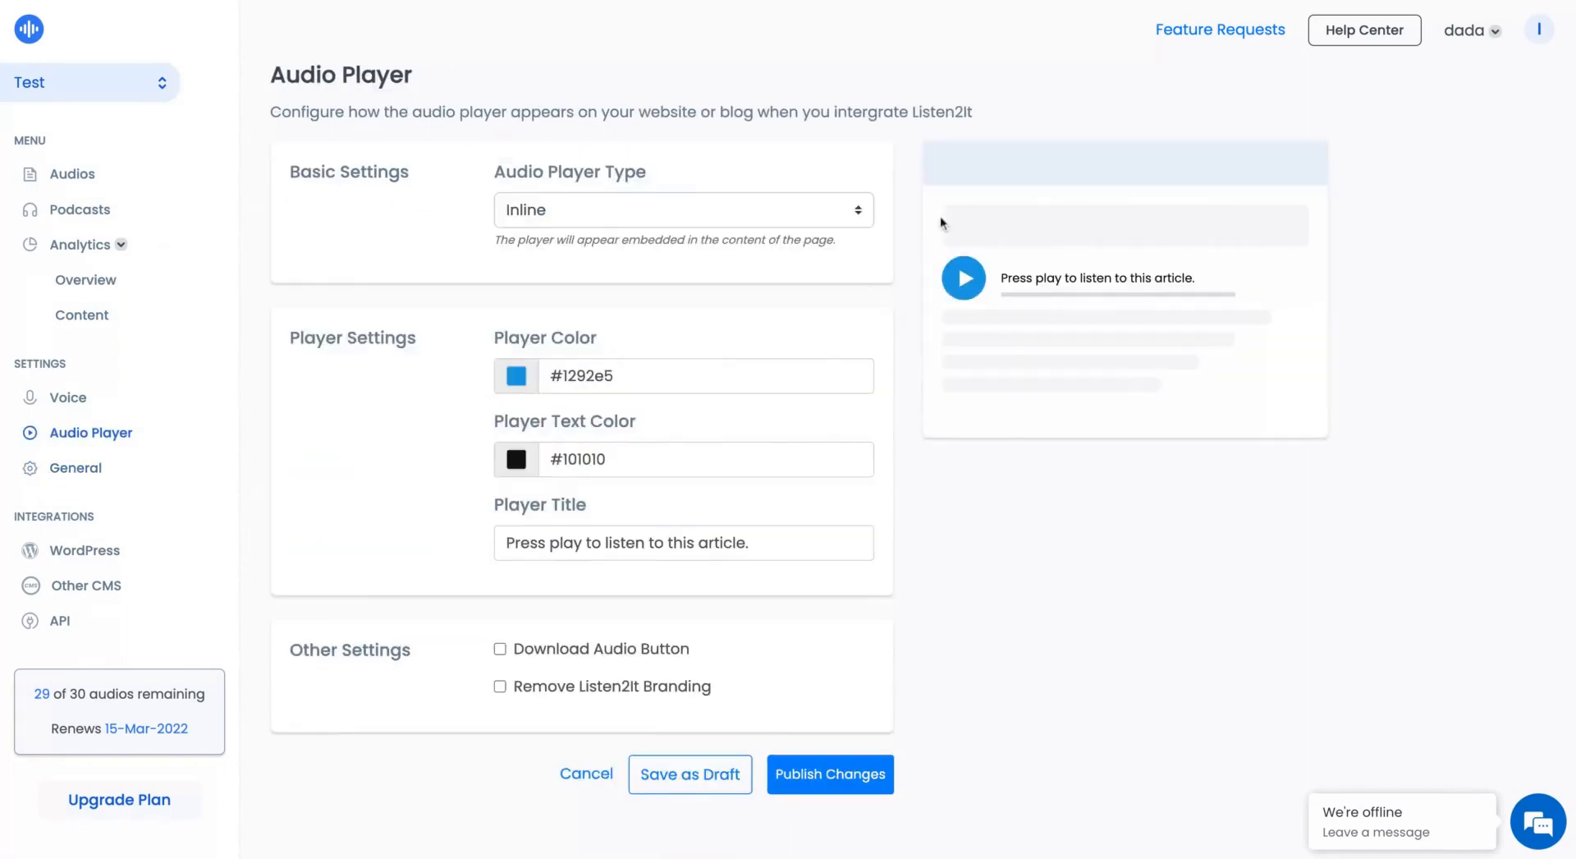
left_click(837, 219)
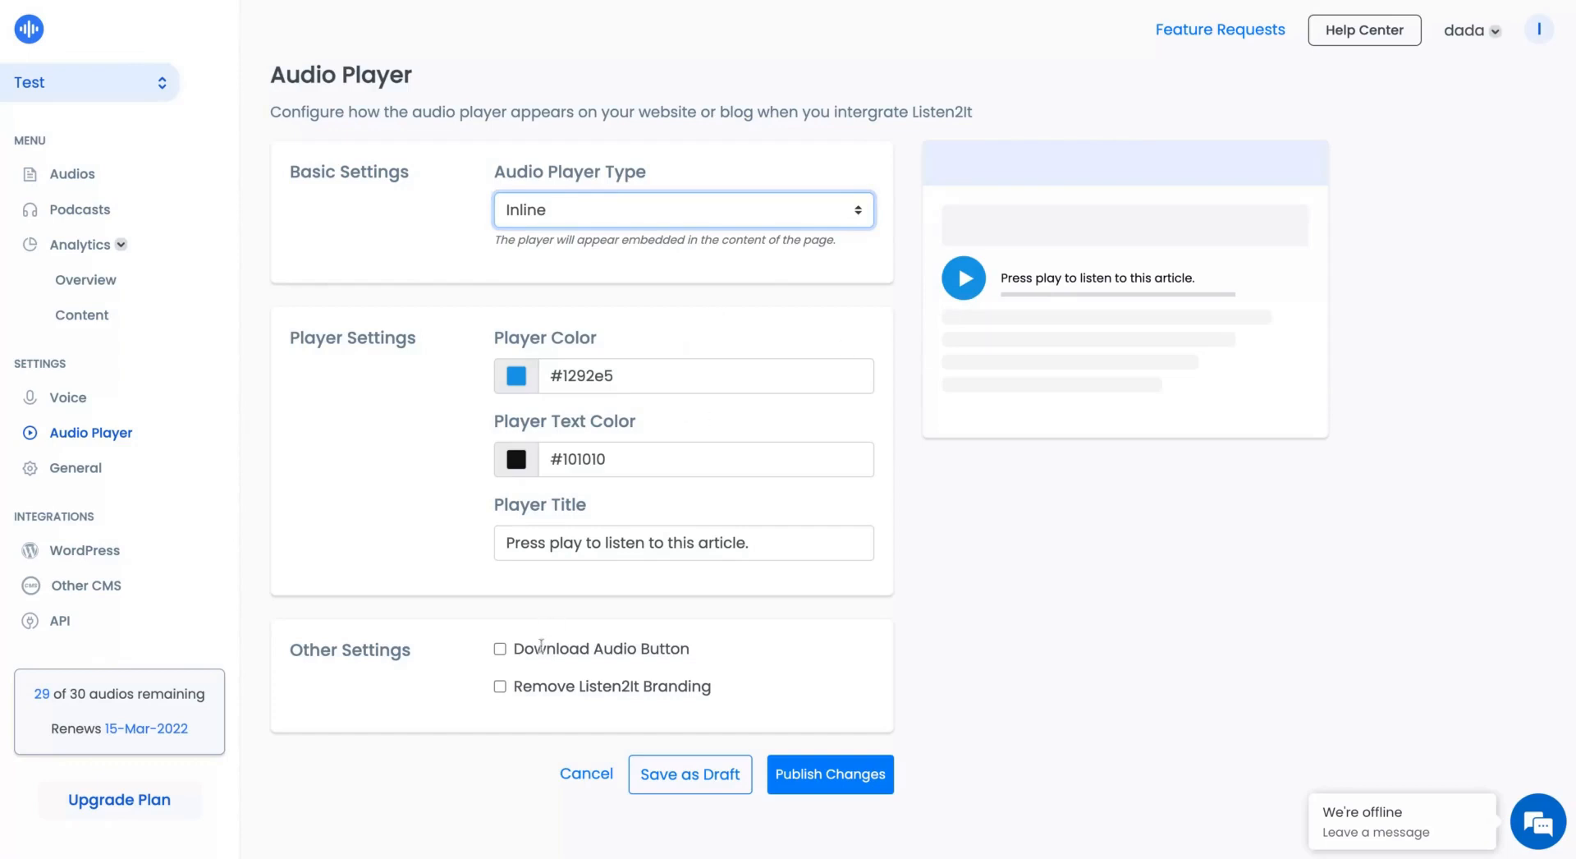
left_click(498, 690)
left_click(499, 688)
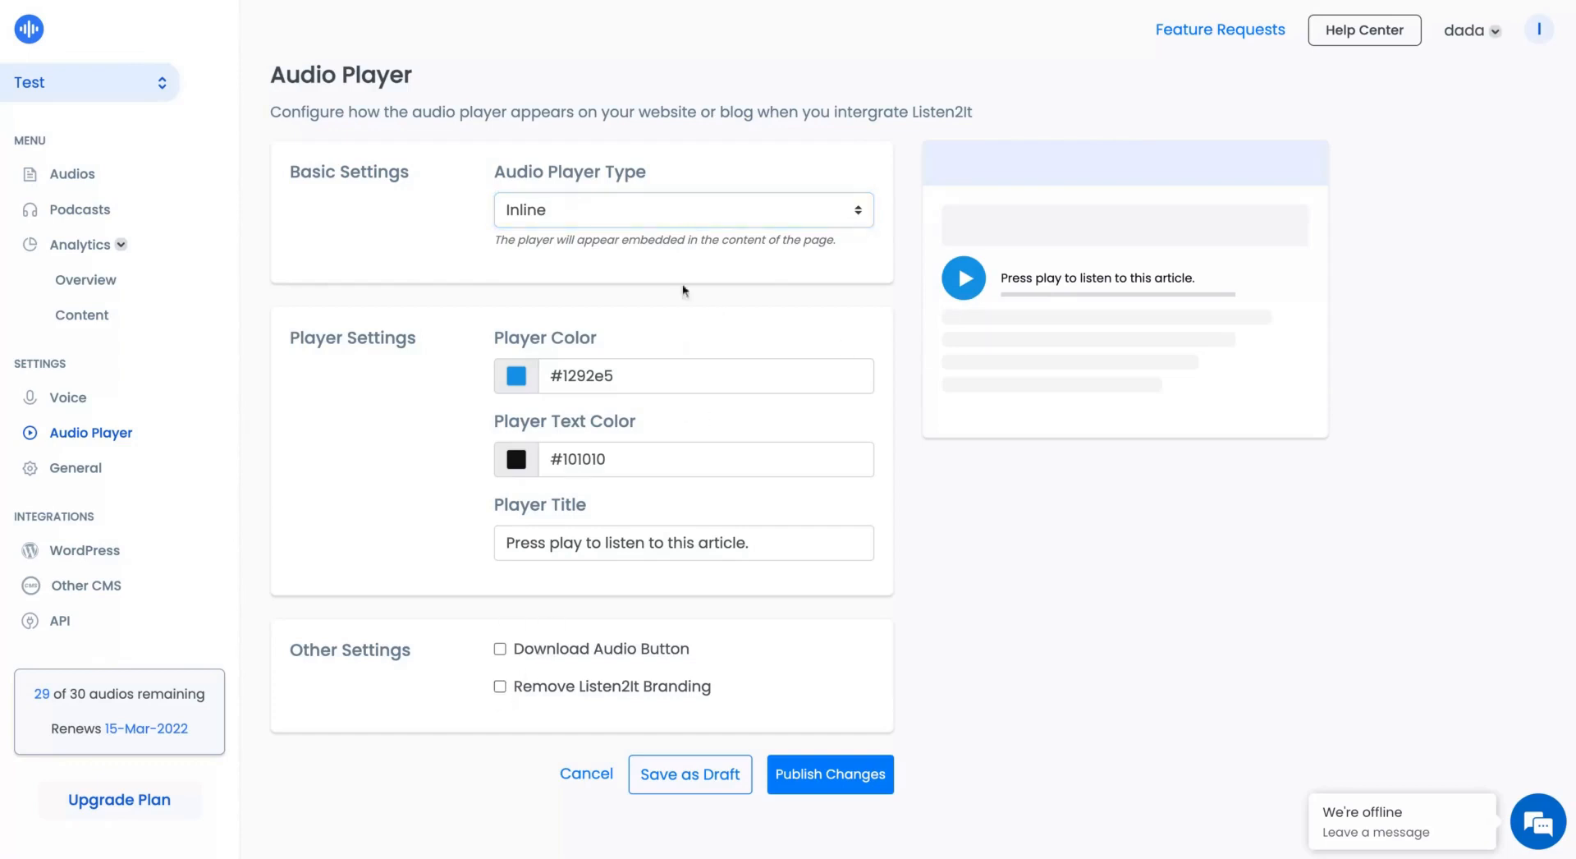
left_click(499, 688)
left_click(500, 688)
- Try the Static and Floating audio player types and return to Inline
left_click(727, 207)
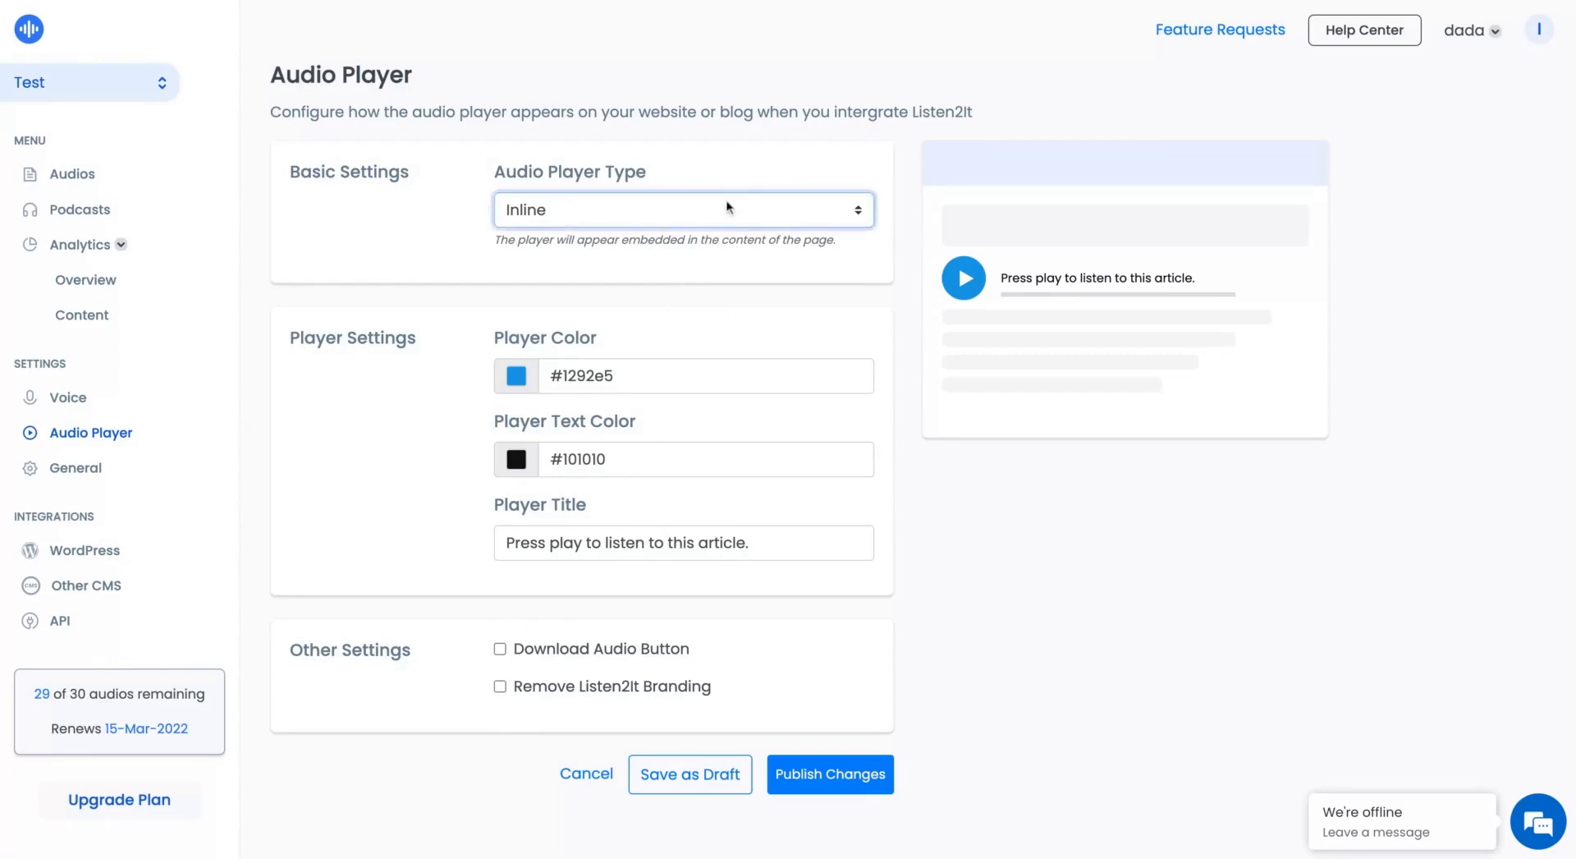
left_click(685, 232)
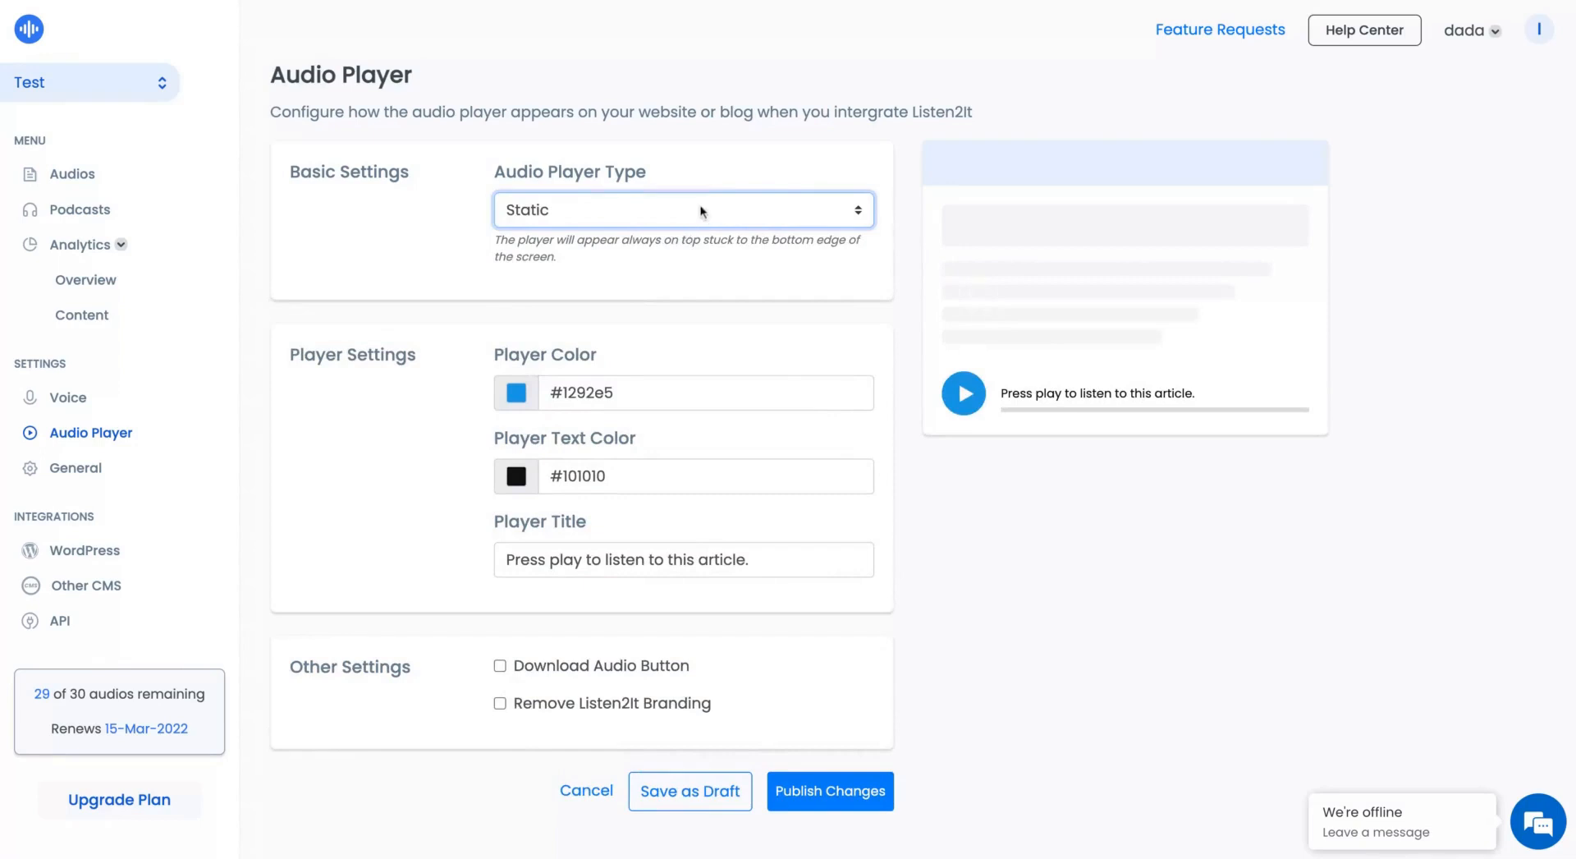
left_click(701, 211)
left_click(681, 233)
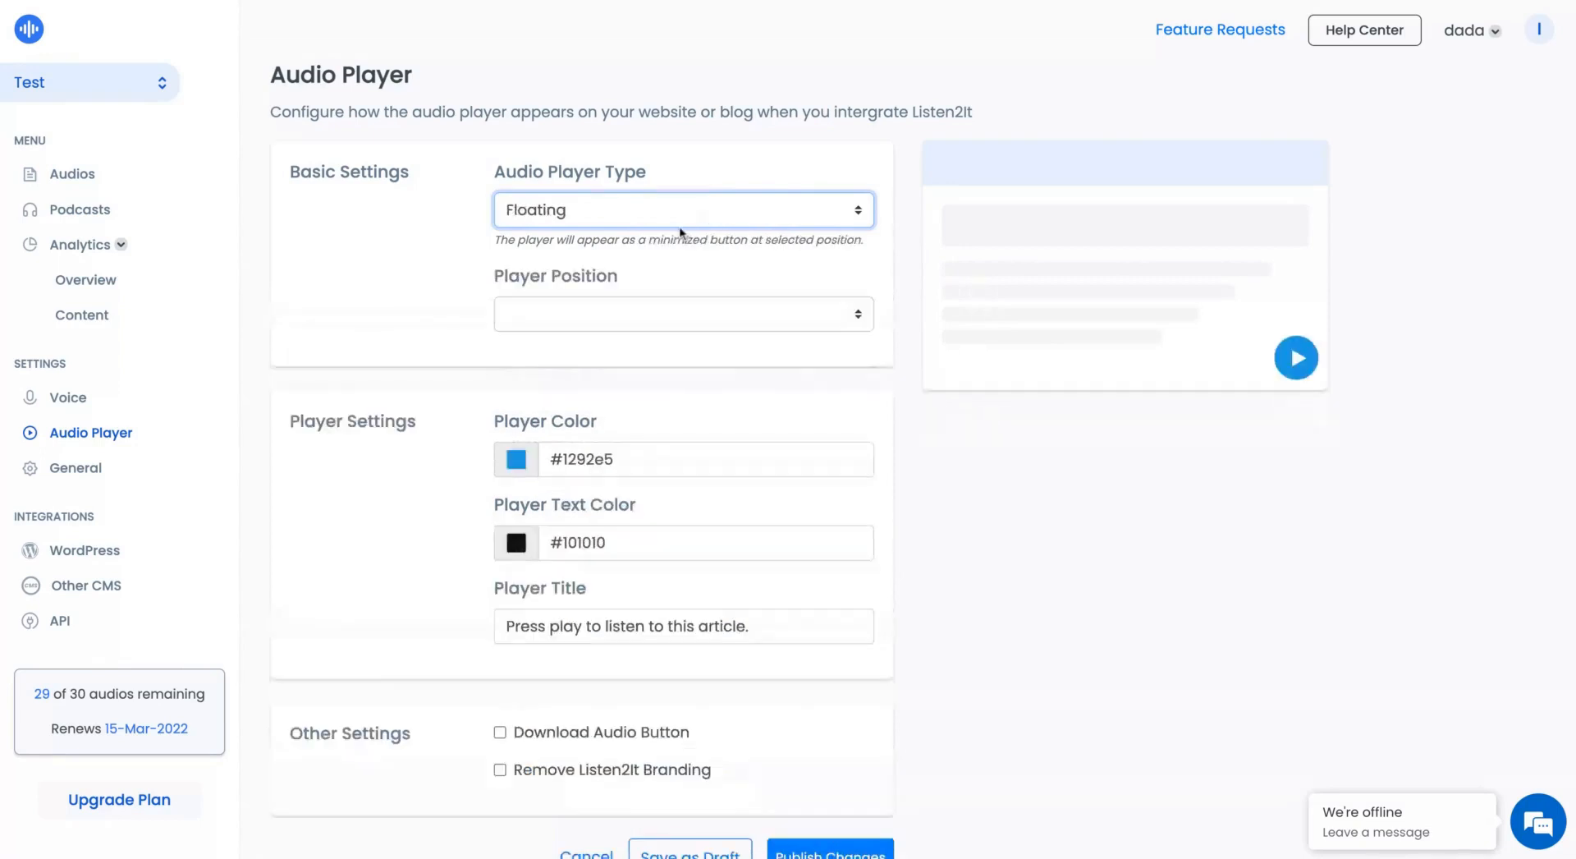
left_click(685, 218)
left_click(696, 175)
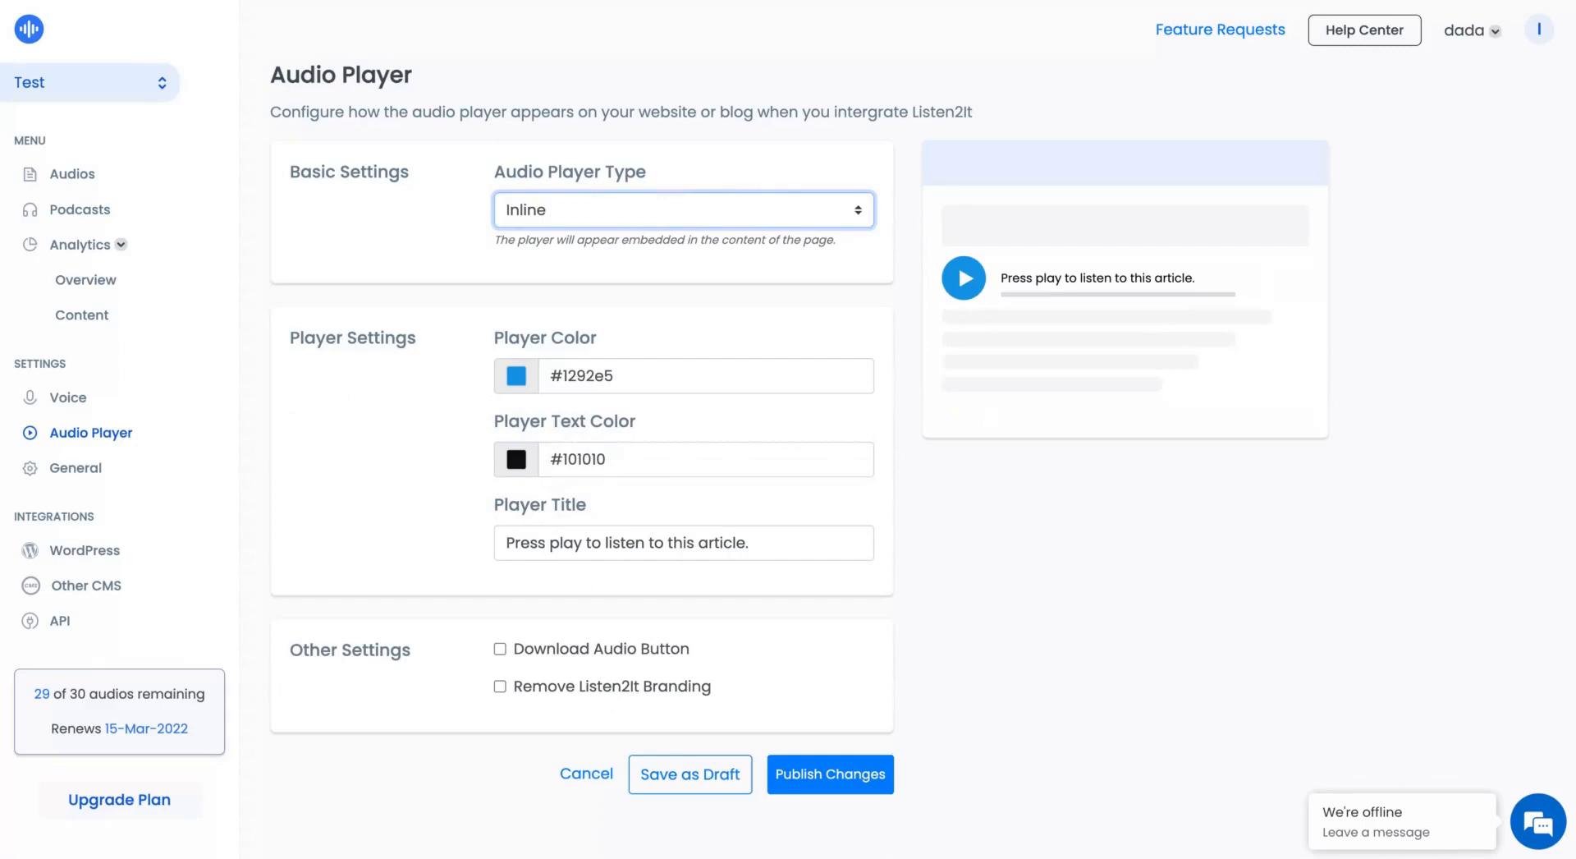
- Change the player title to "Press Play" and publish the audio player changes
left_click(700, 542)
triple_click(768, 540)
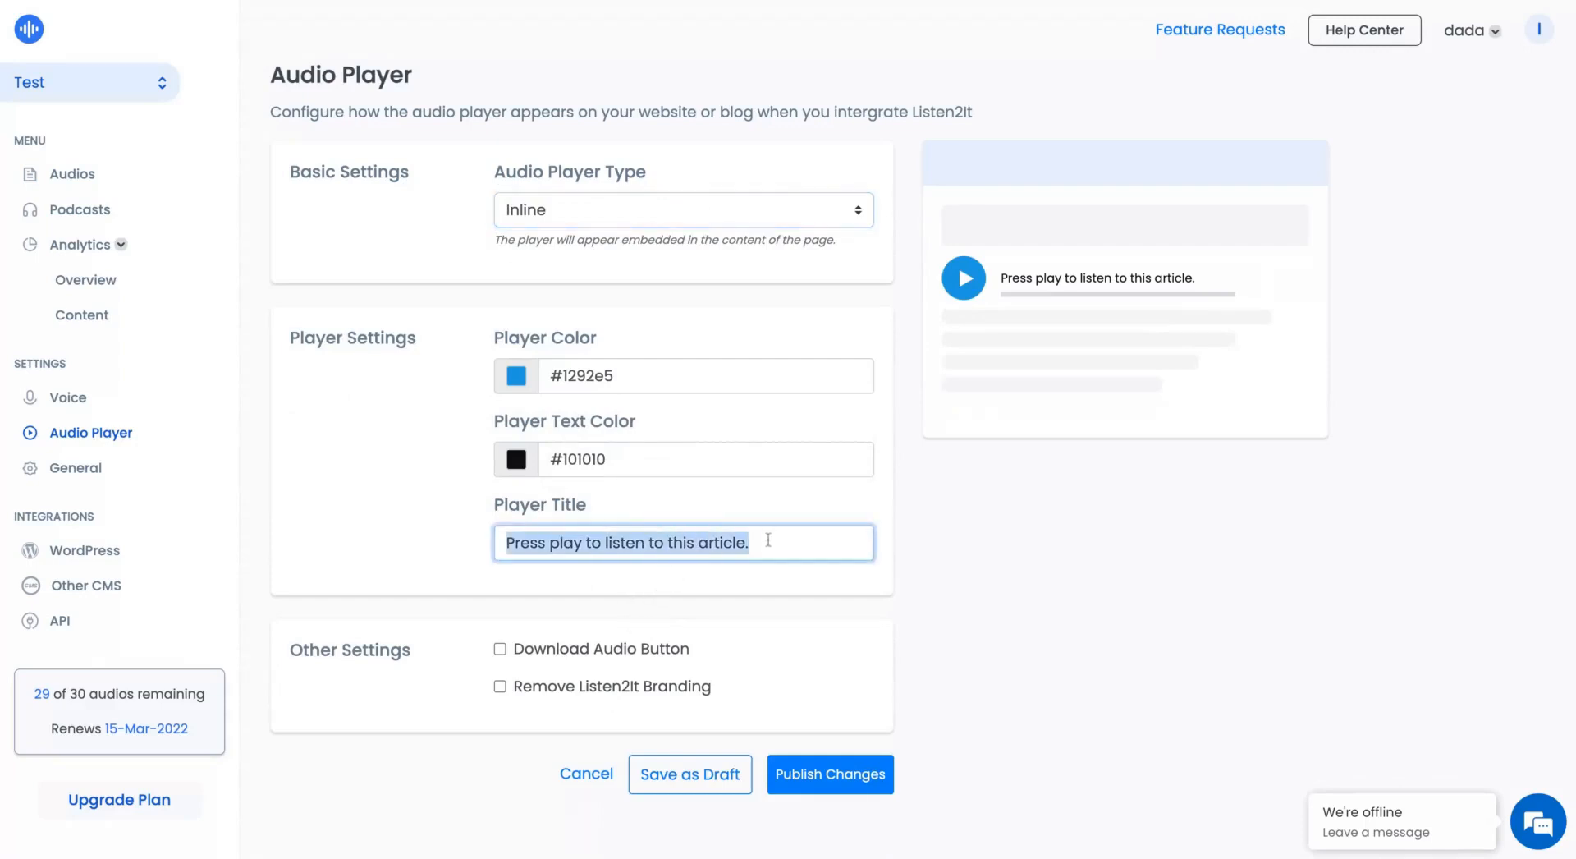
type("Press Pla")
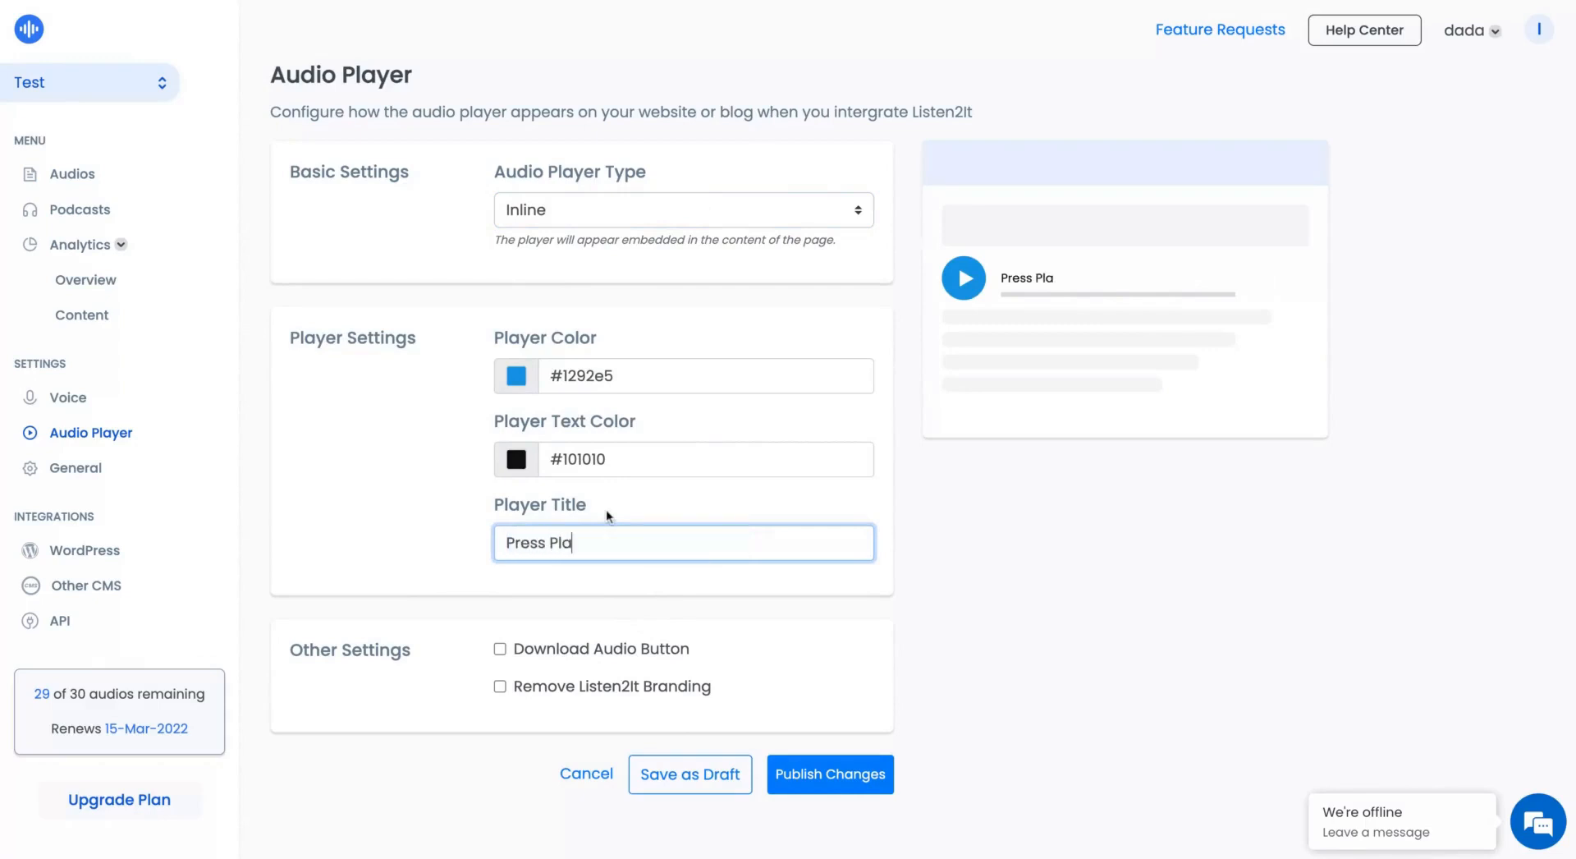
left_click(818, 786)
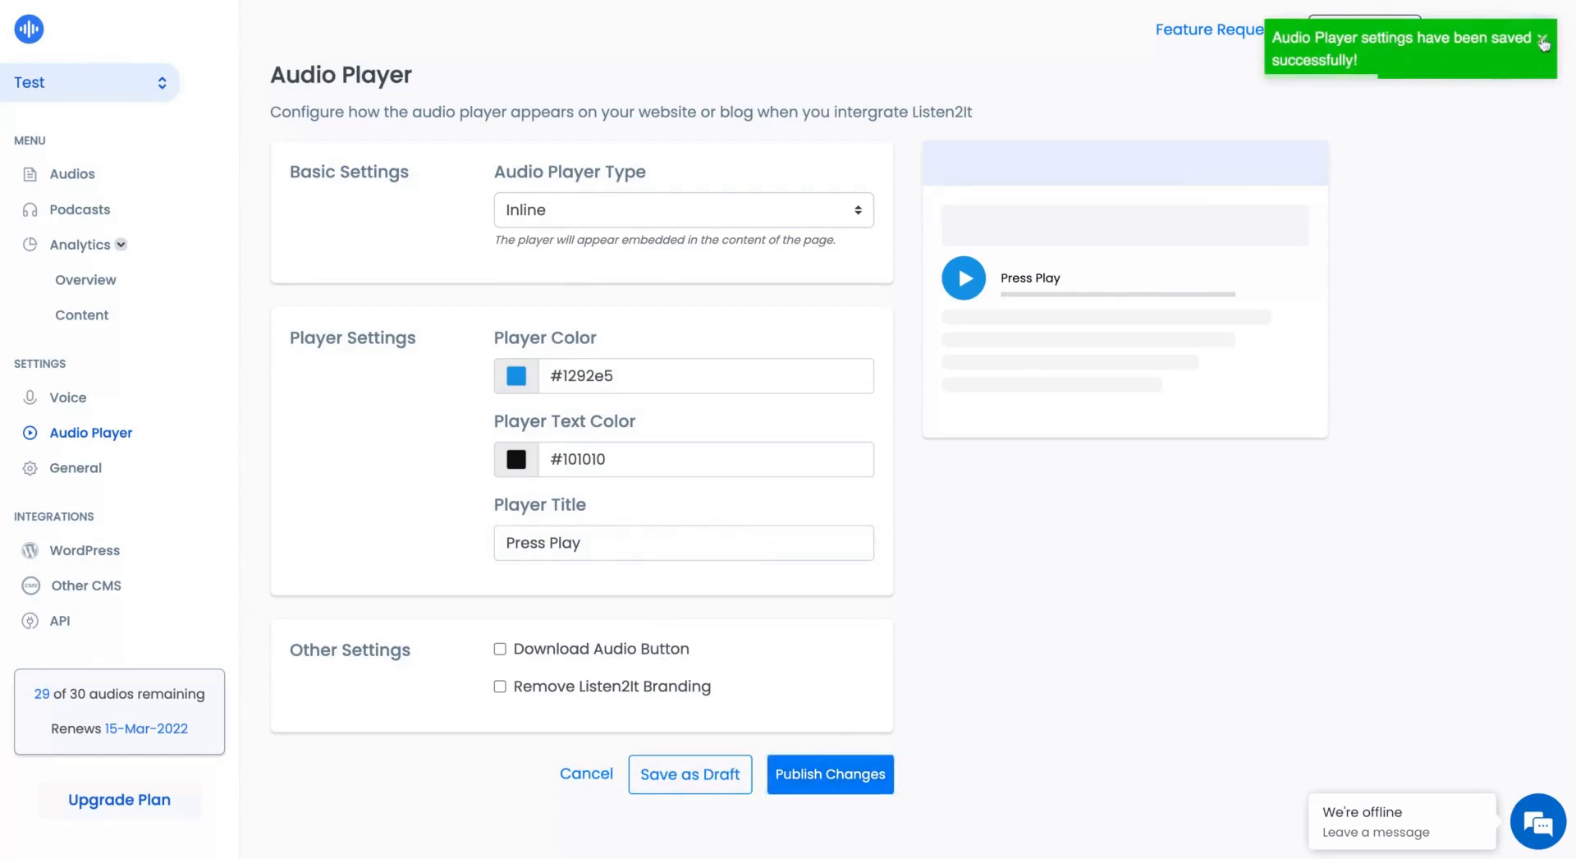
- Review the integration pages for WordPress, other CMS platforms and the API
left_click(84, 549)
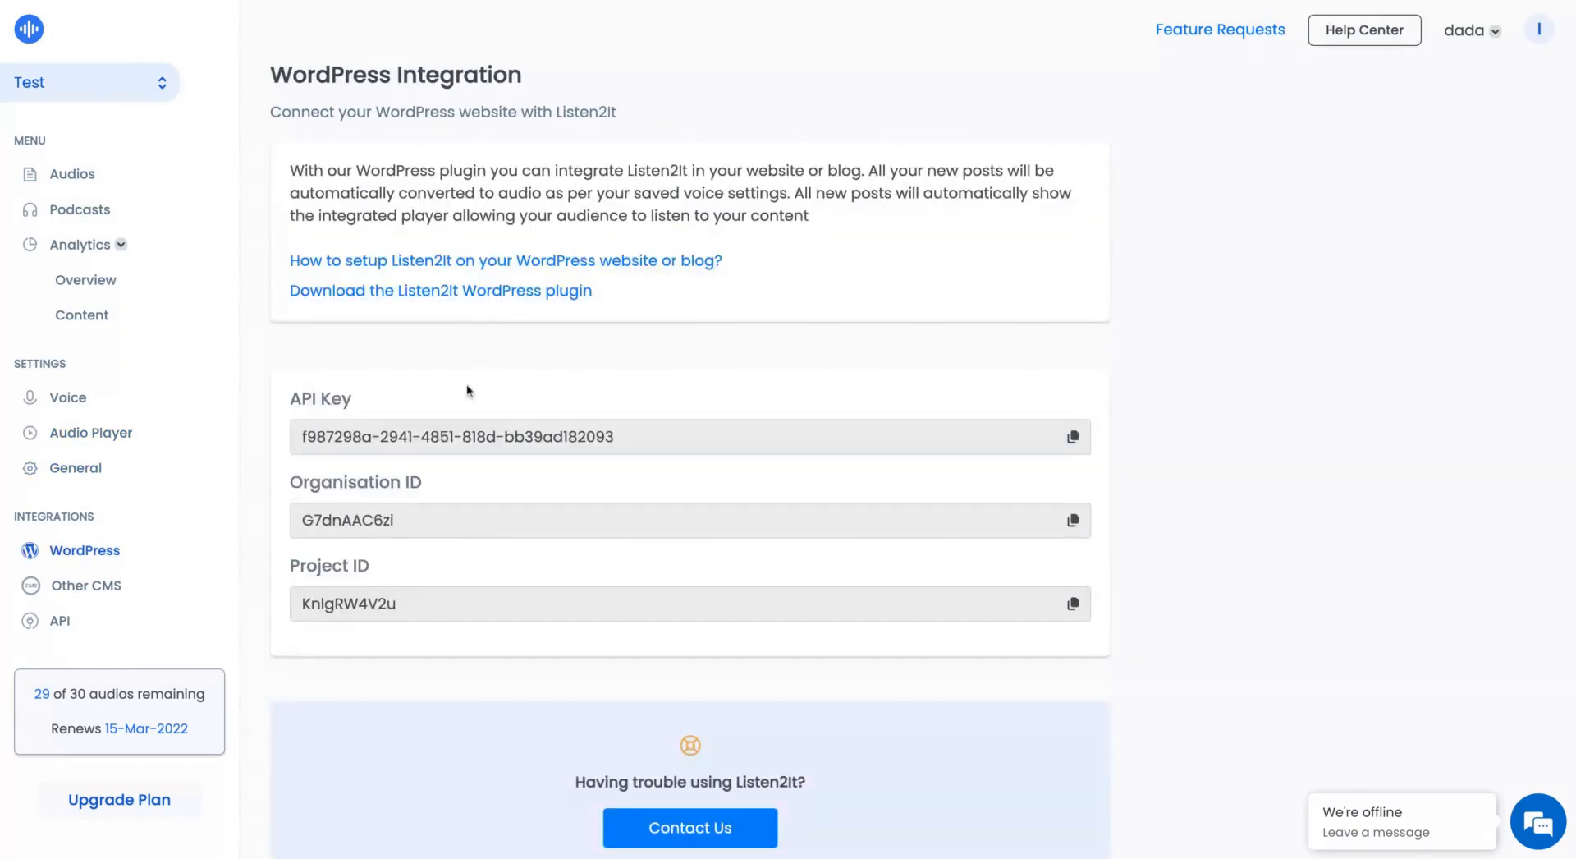
scroll(467, 382, "down", 1)
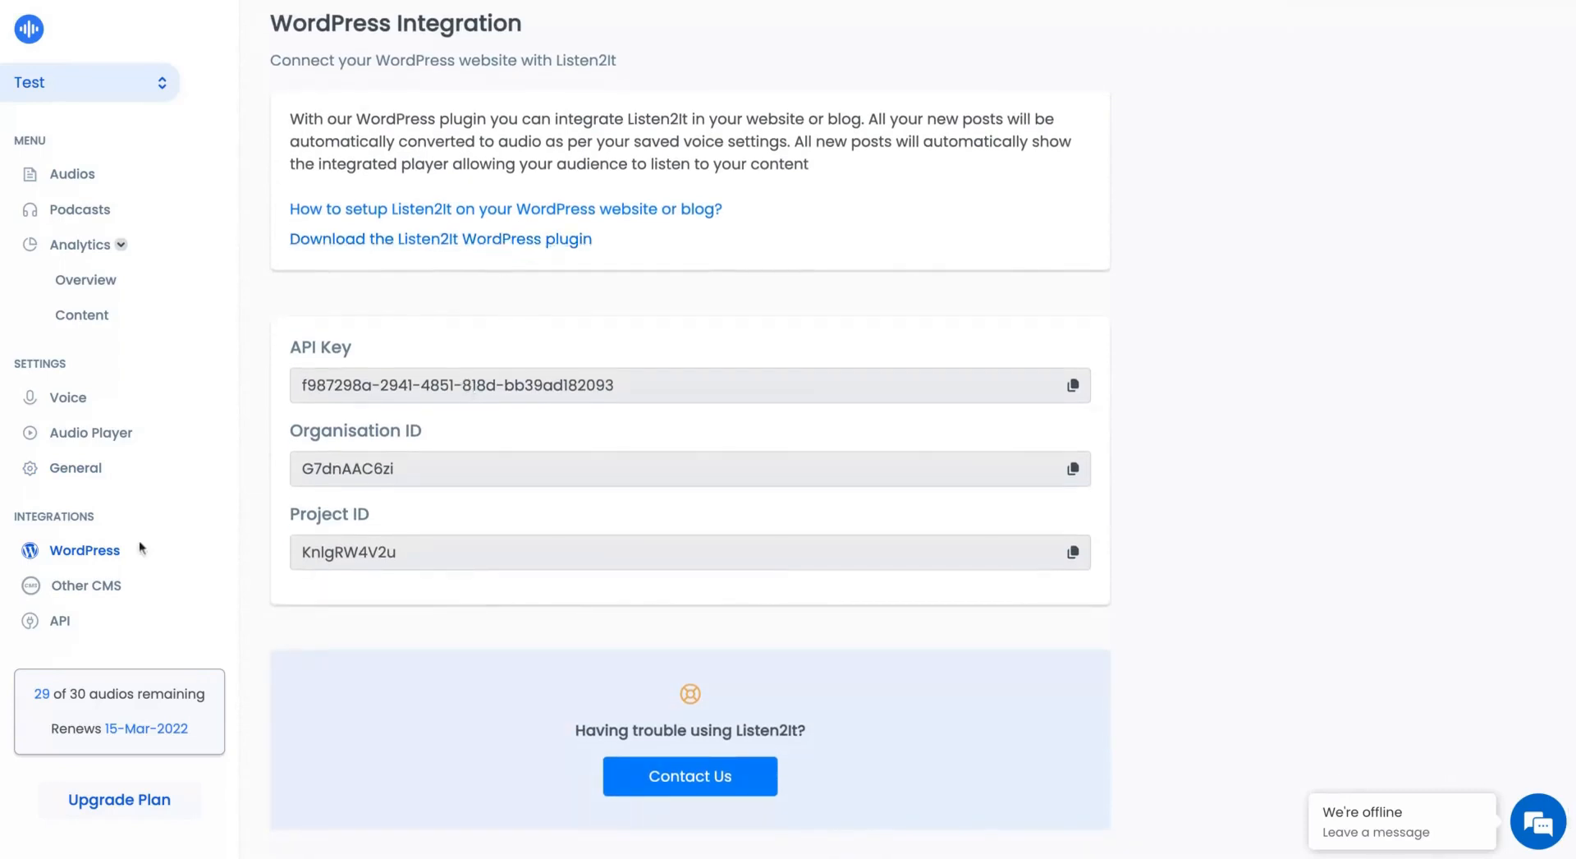
left_click(86, 587)
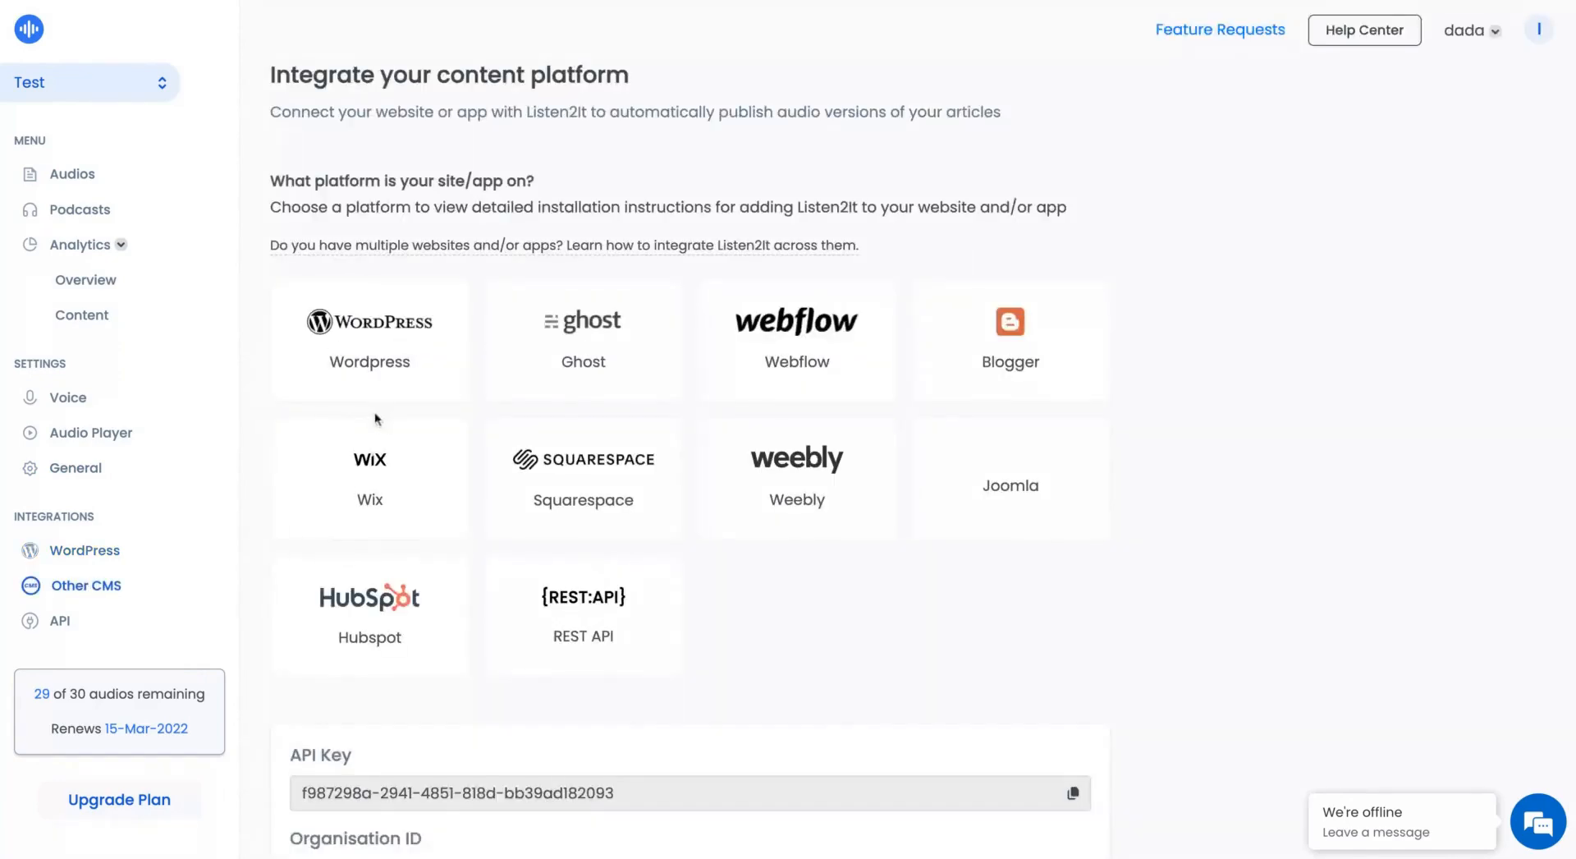
scroll(563, 333, "down", 5)
scroll(564, 337, "up", 5)
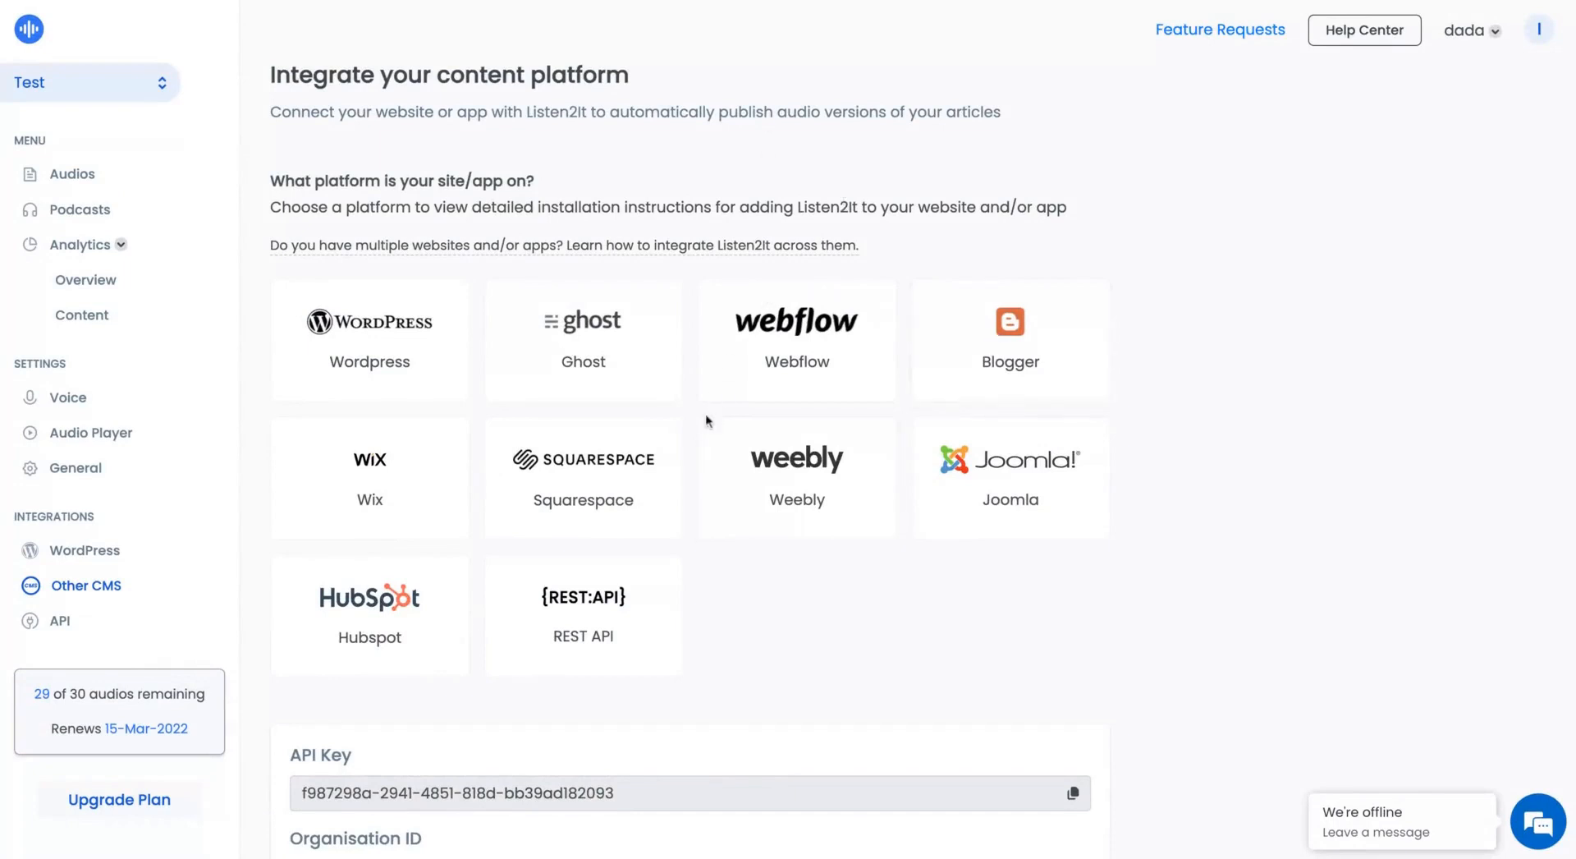
scroll(515, 487, "down", 1)
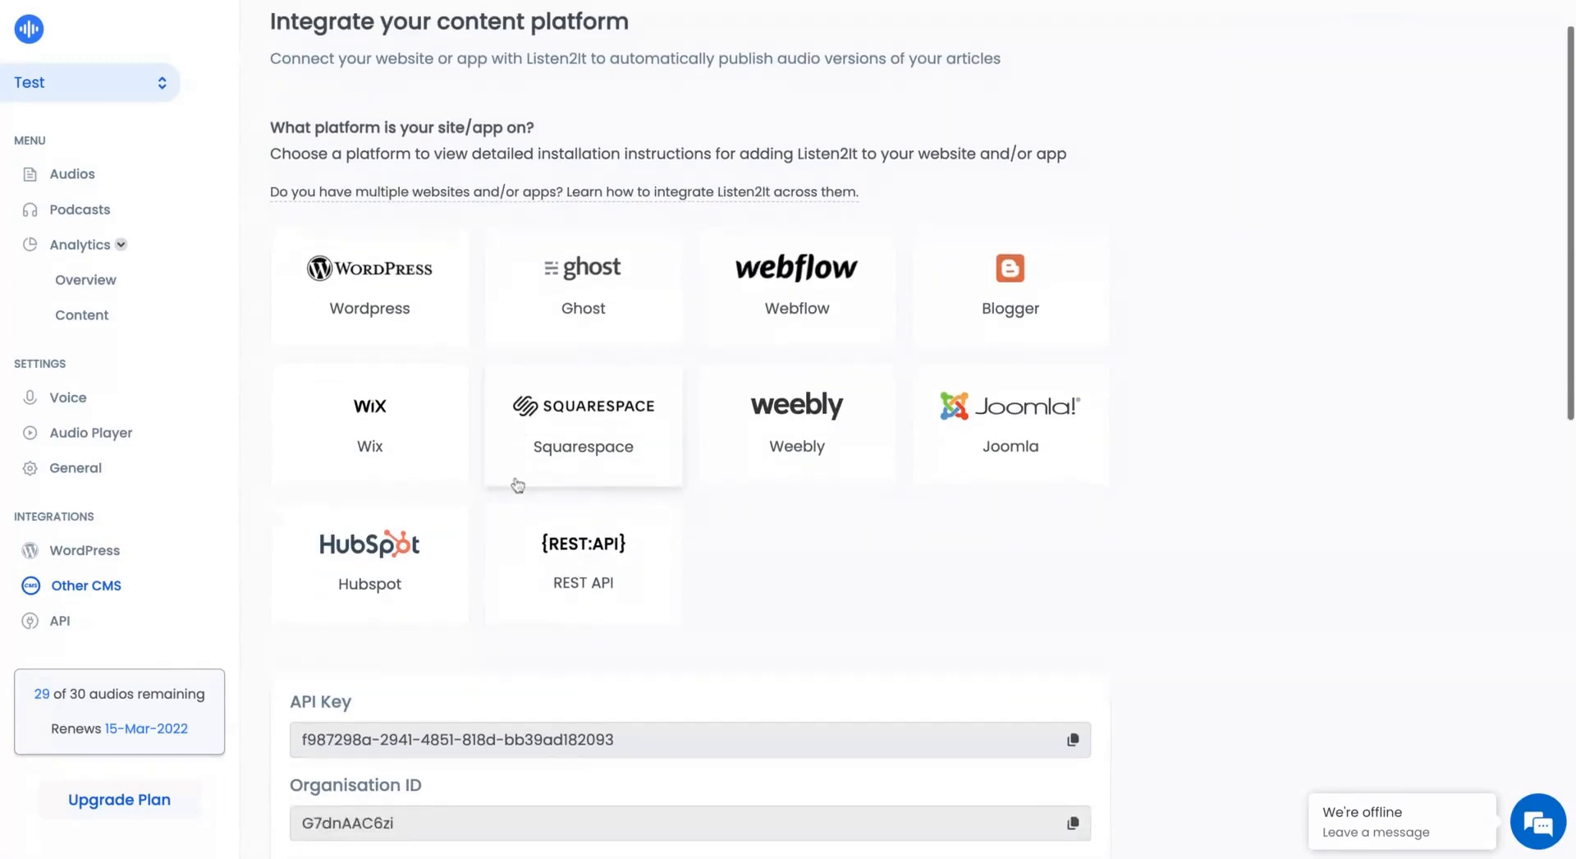
left_click(64, 623)
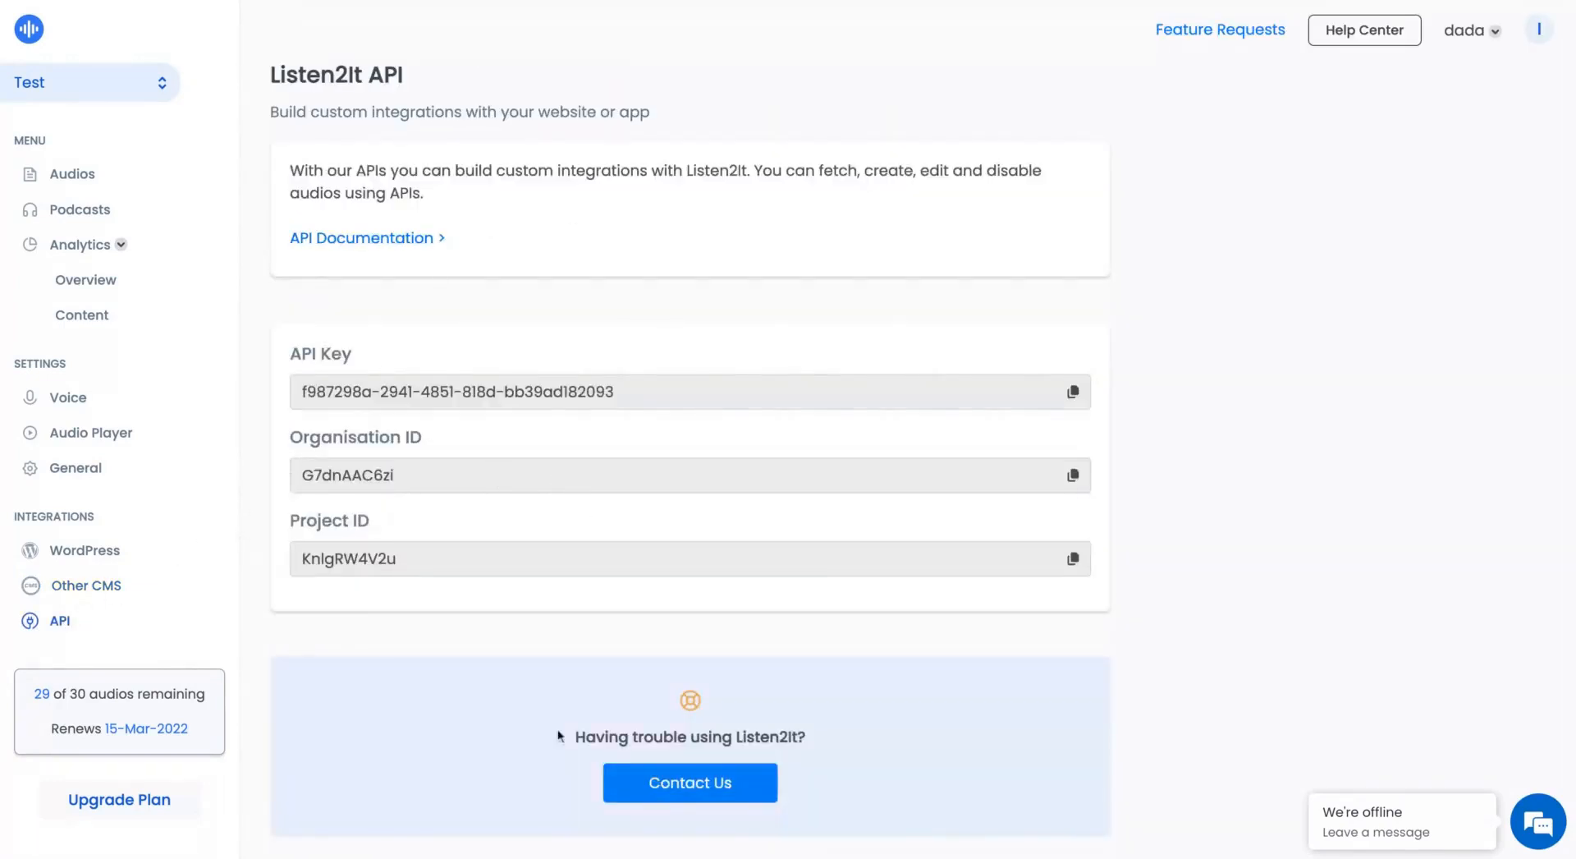
- Create an audio in the text editor titled "The quality of the audio", add body text and publish it
left_click(54, 402)
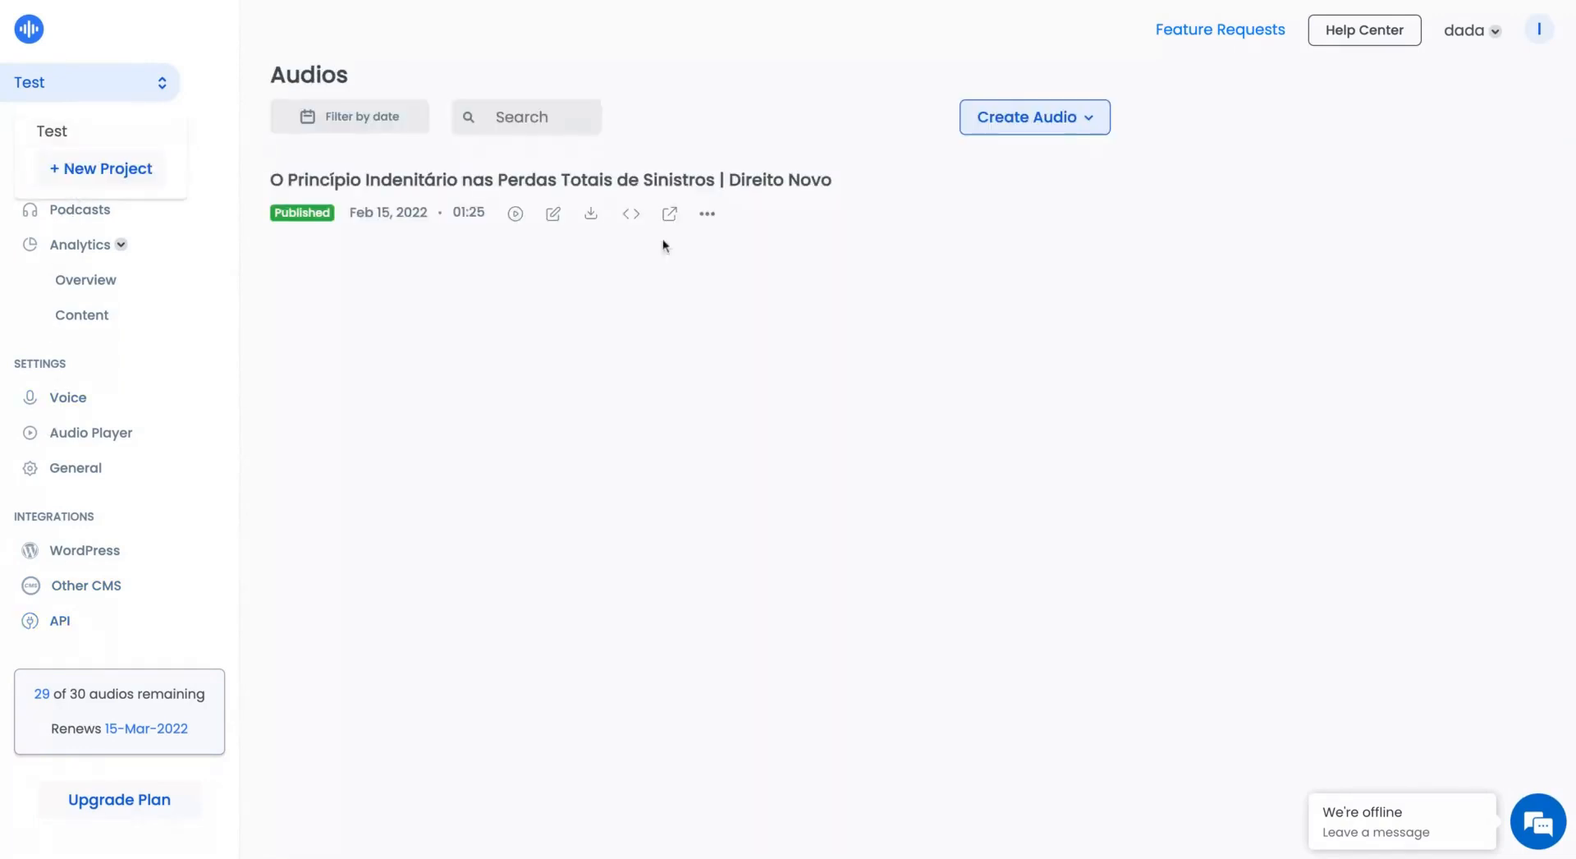
left_click(830, 405)
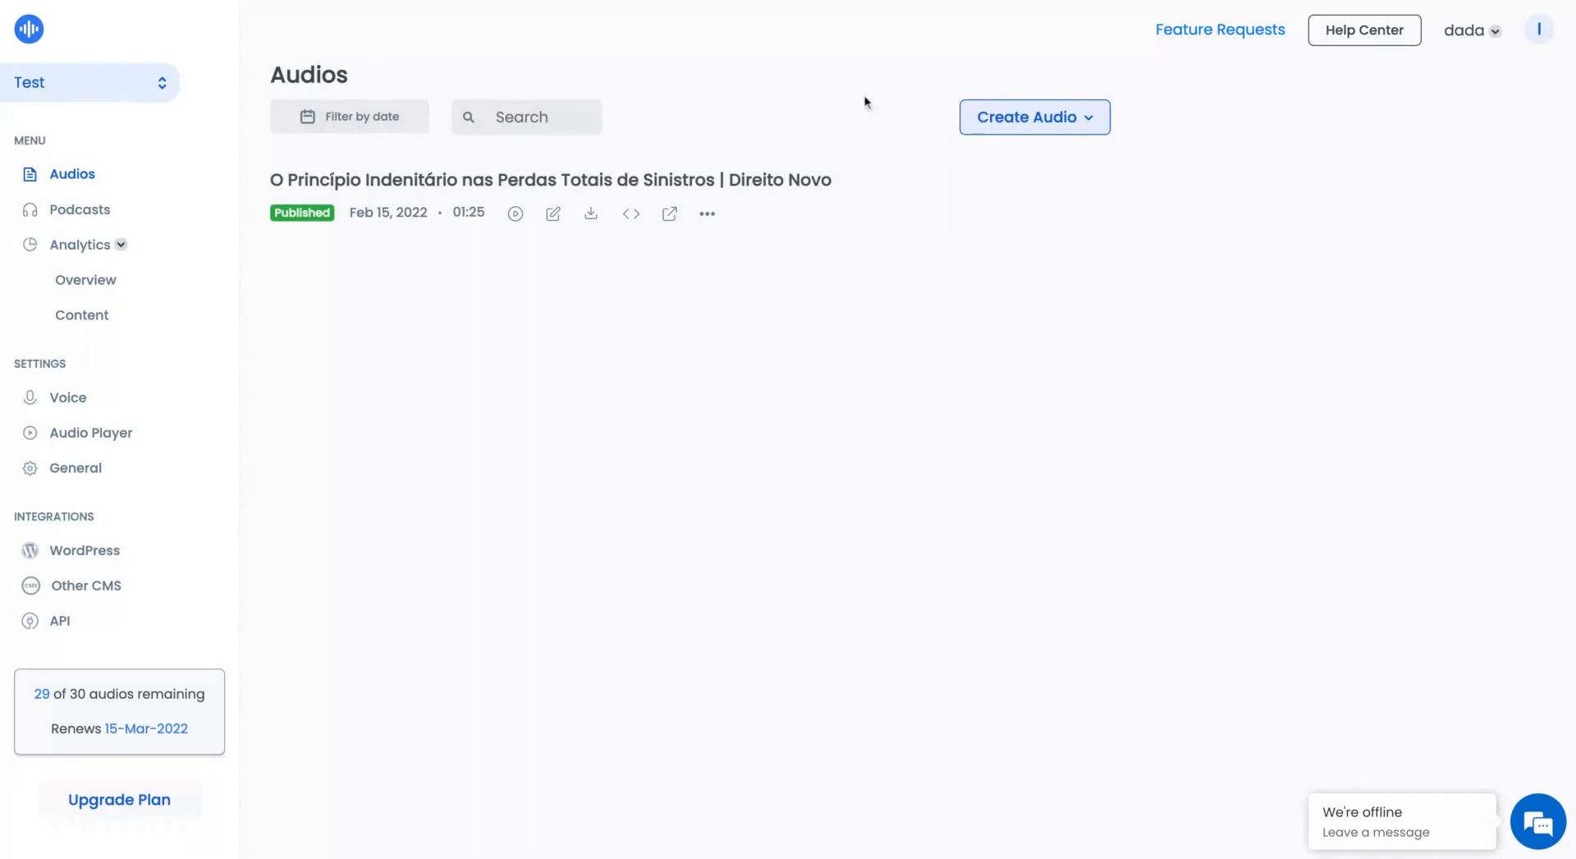
left_click(1024, 126)
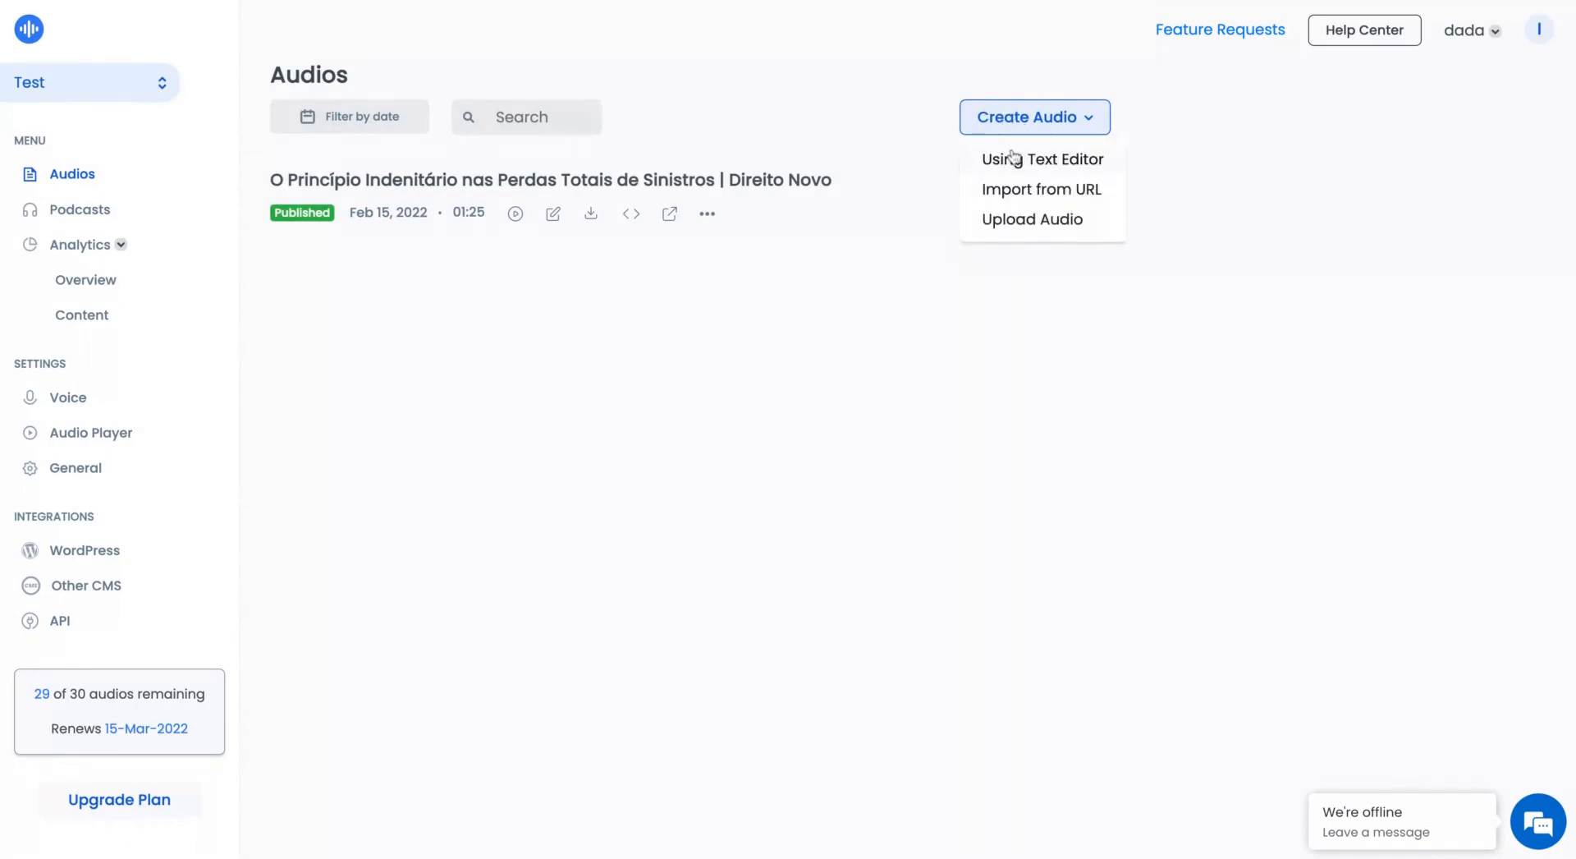
left_click(1015, 158)
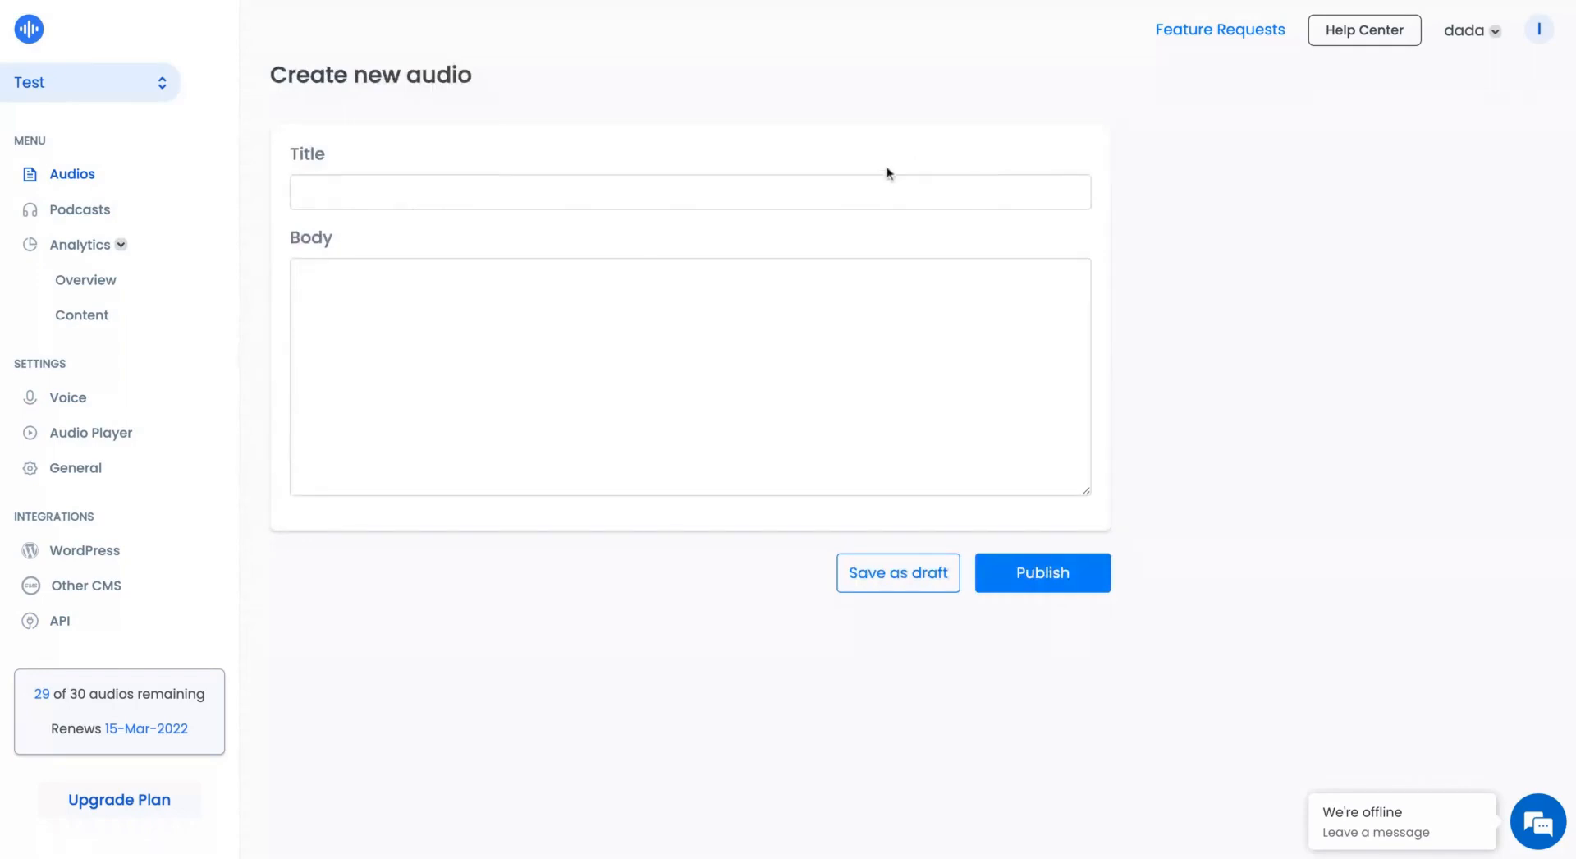
left_click(867, 192)
type("The quality of the")
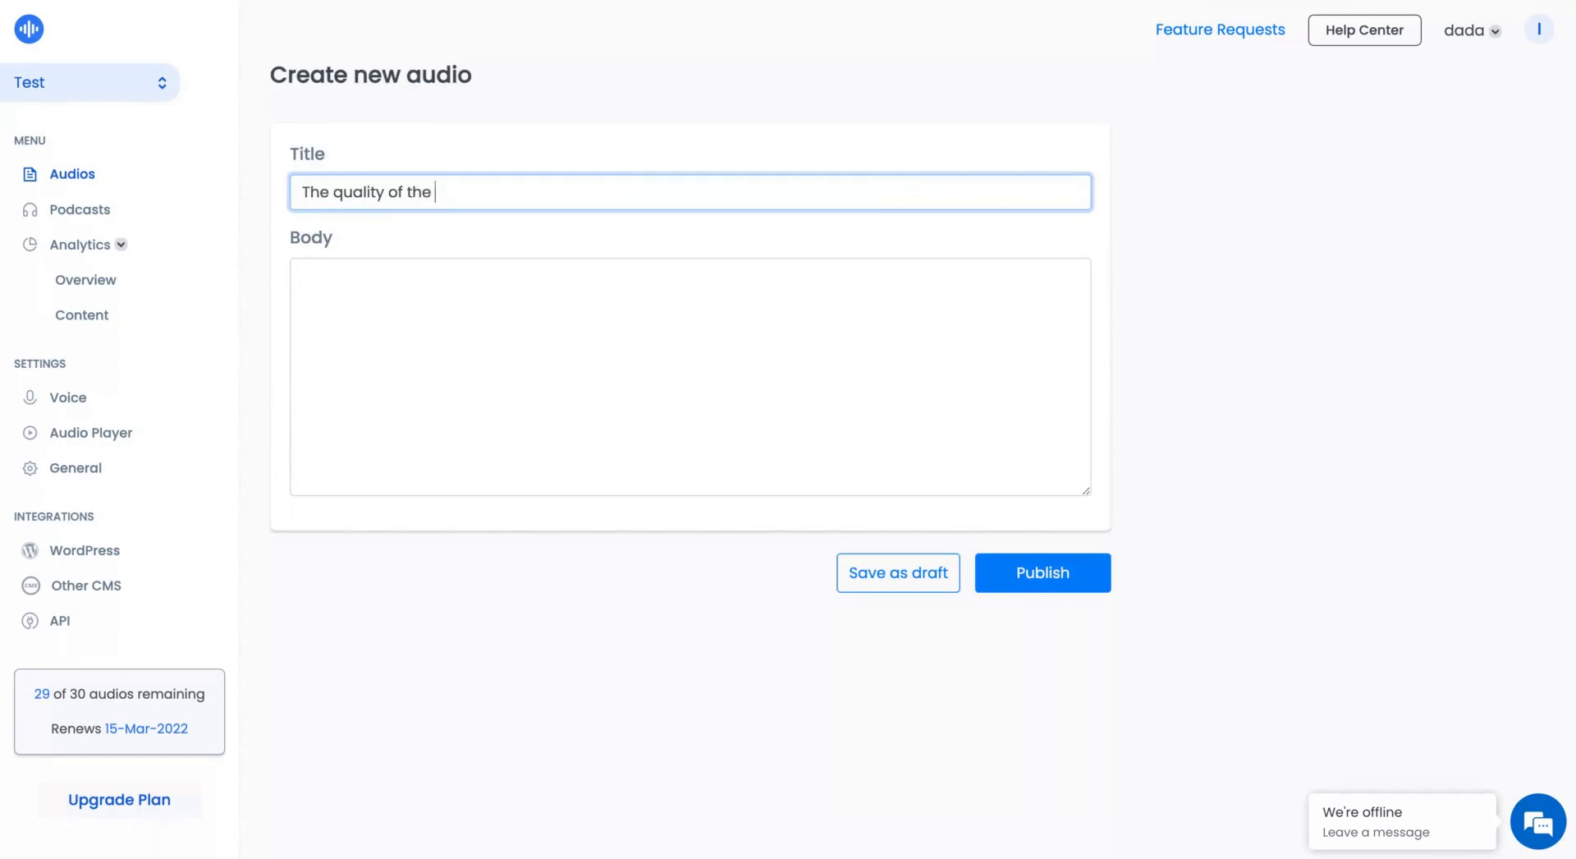
type("audio")
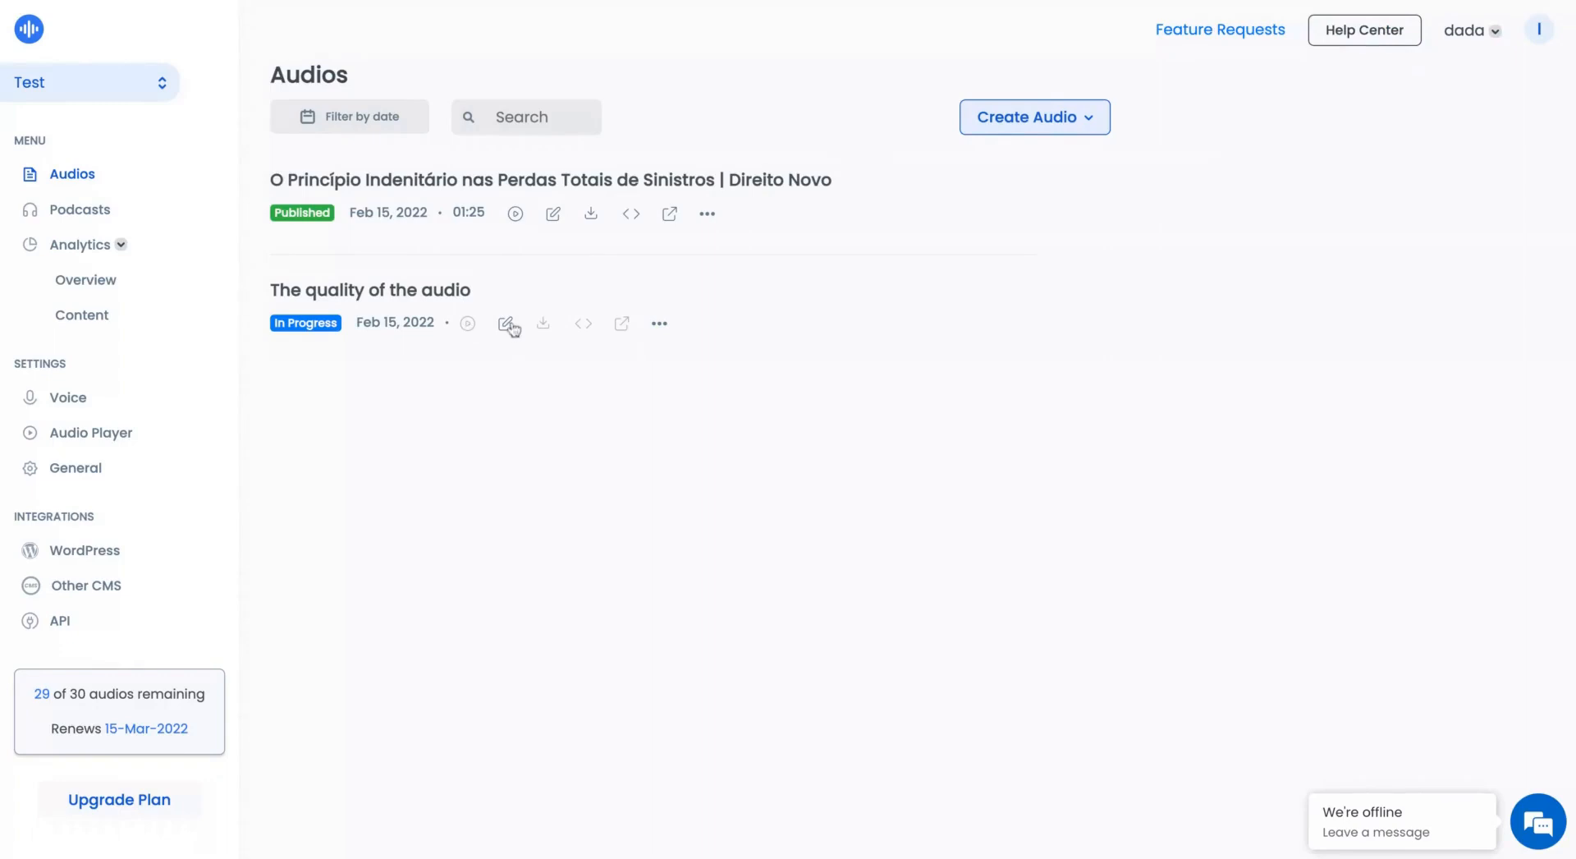
- Play and pause the "O Princípio Indenitário nas Perdas Totais de Sinistros" audio and view its embed code
left_click(516, 215)
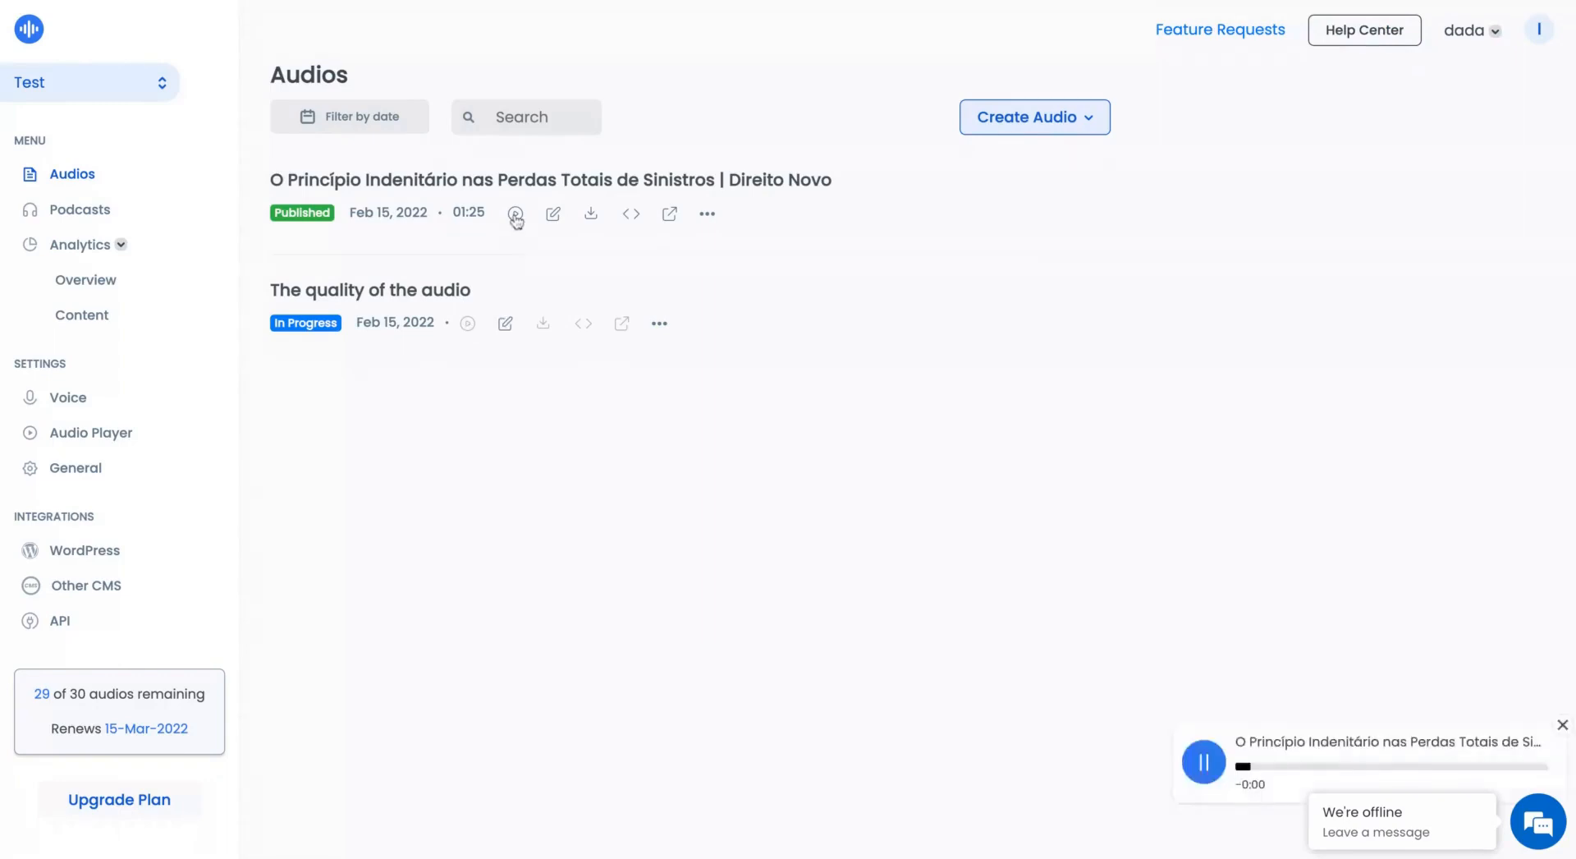
left_click(1207, 762)
left_click(629, 215)
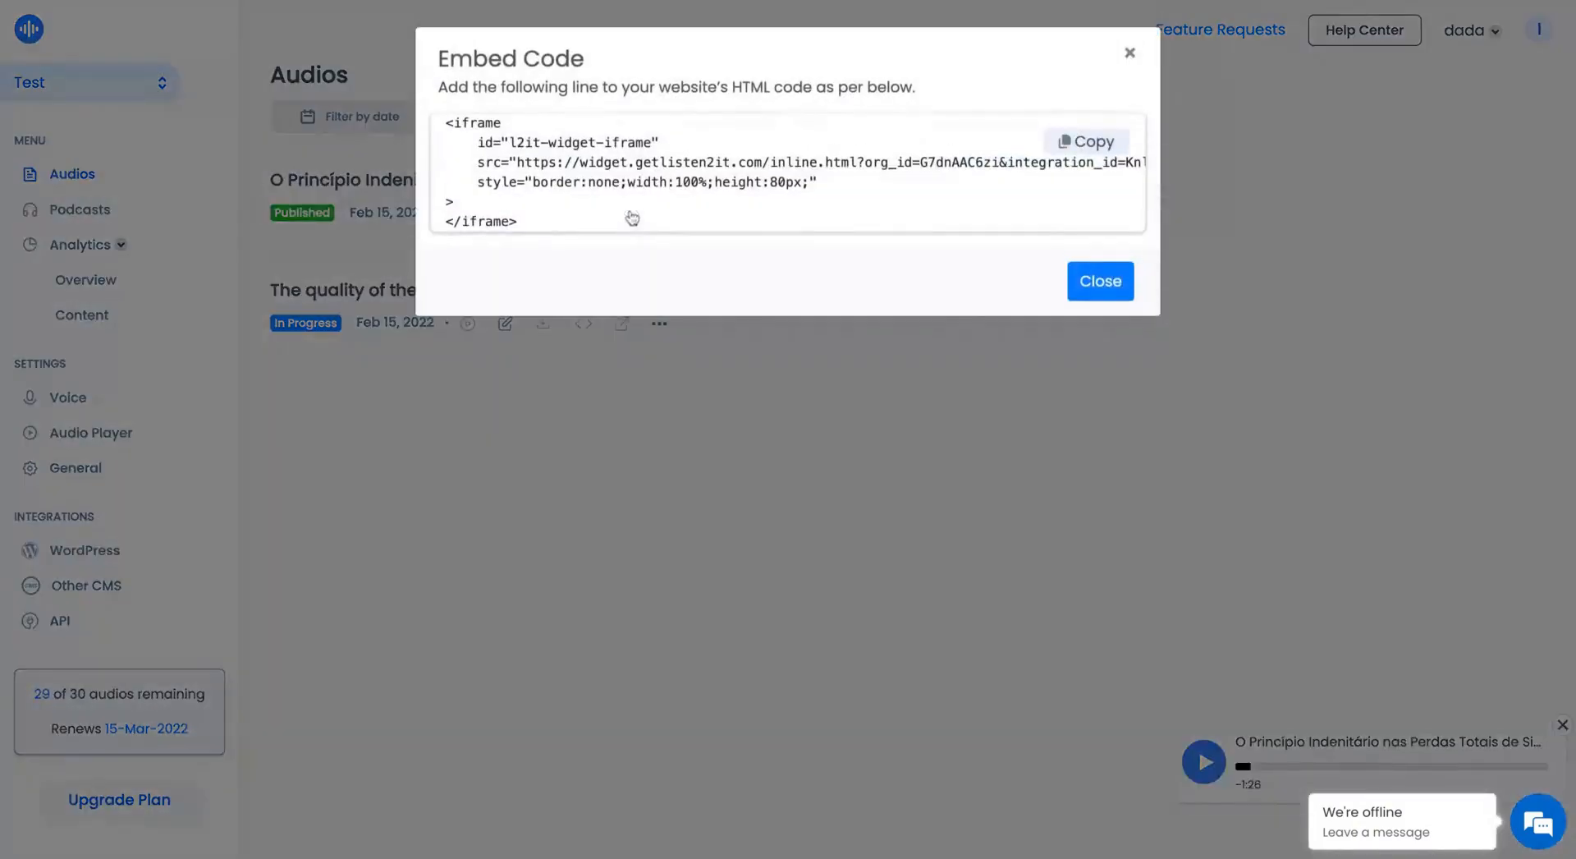
left_click(1131, 54)
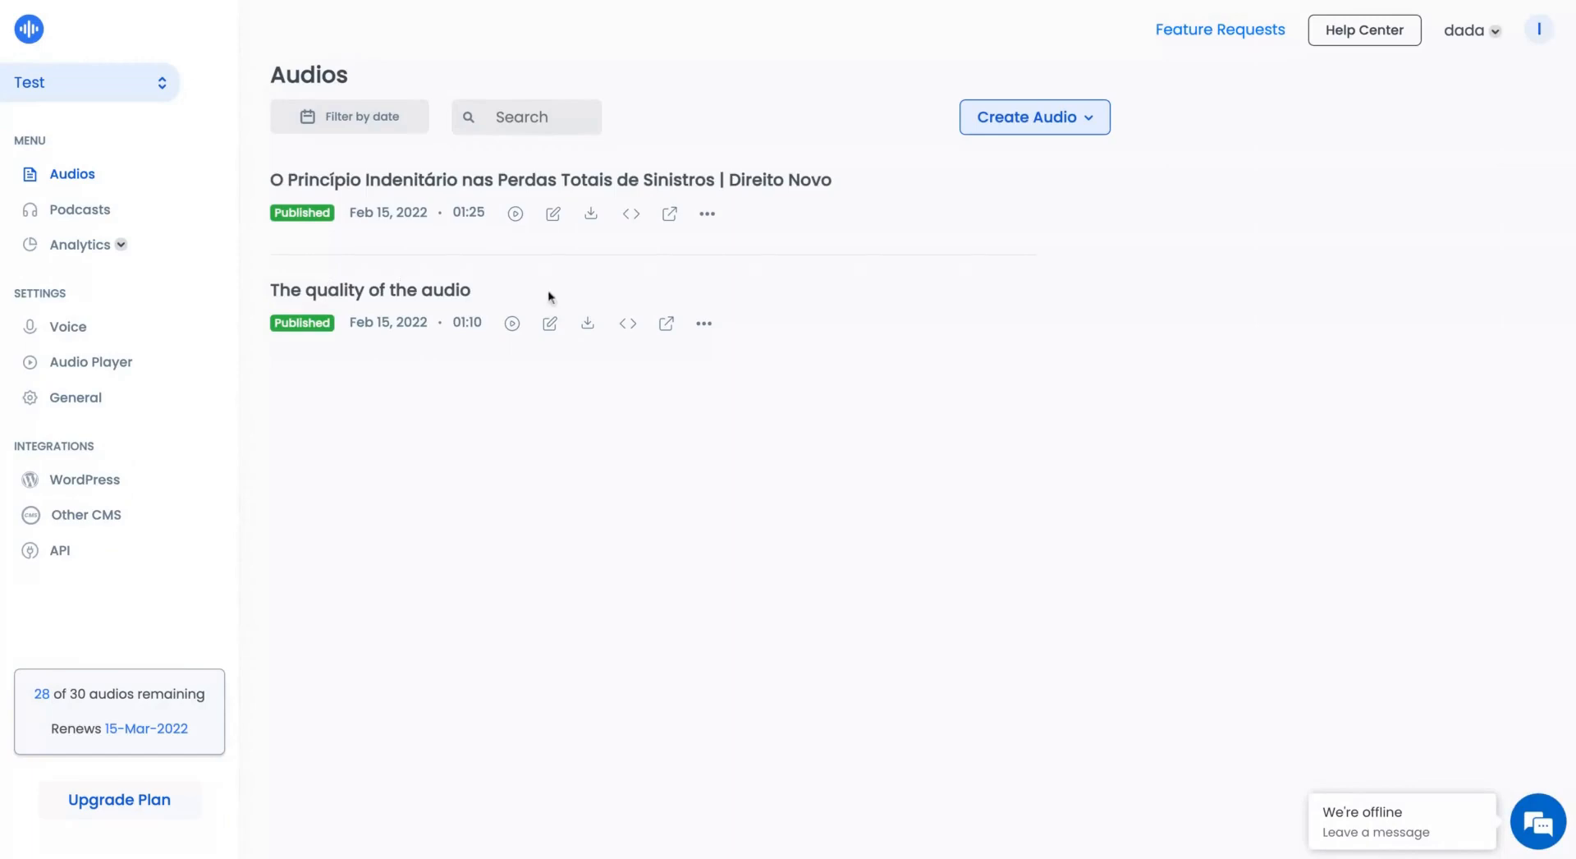
- Listen to the beginning of "The quality of the audio" and pause playback
left_click(511, 324)
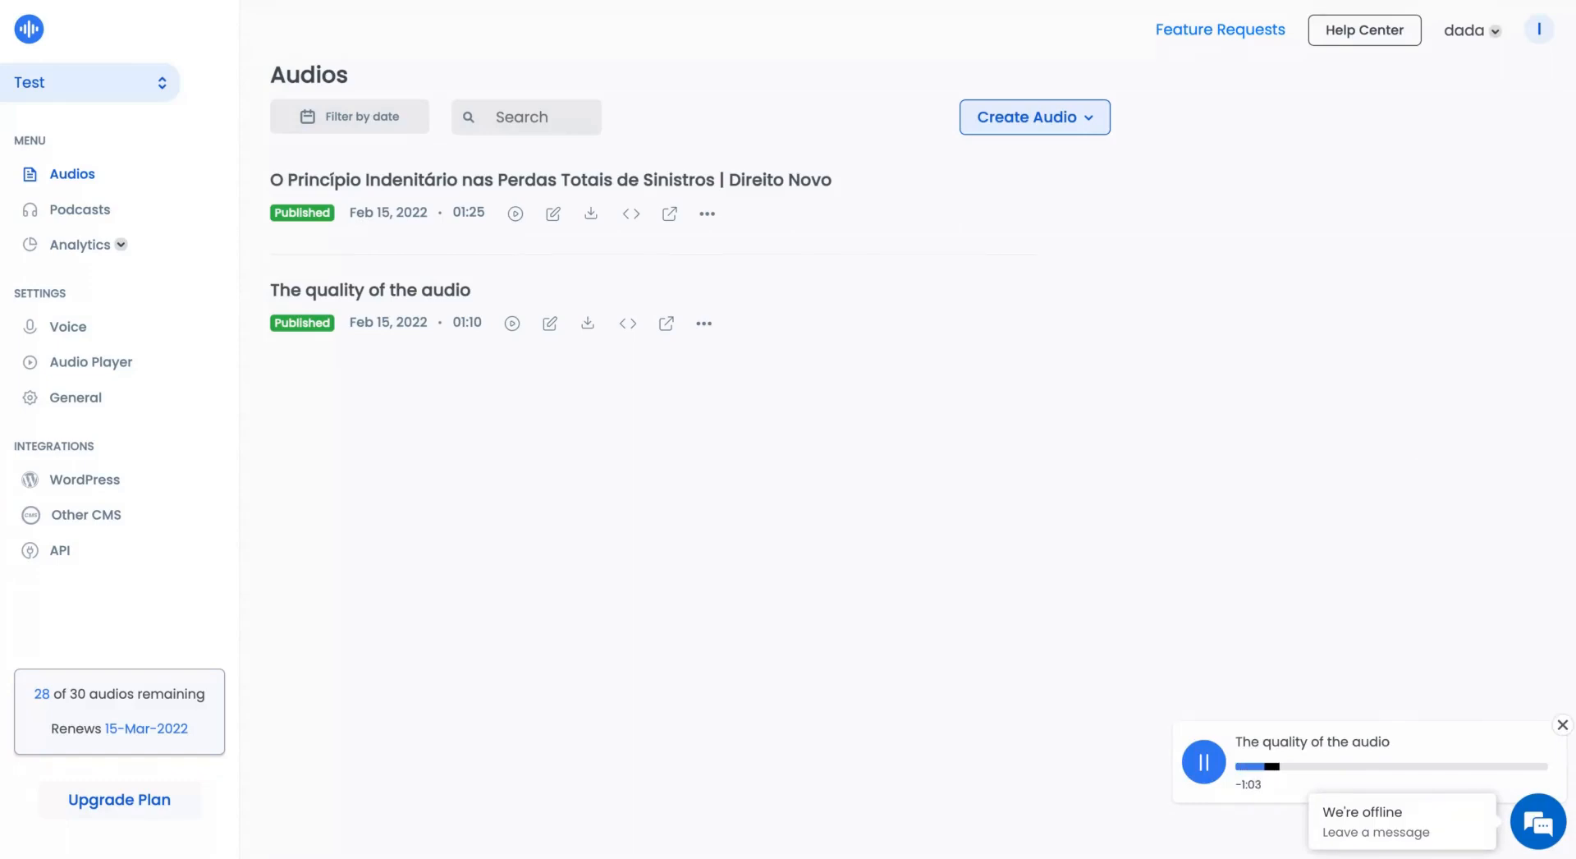
left_click(1204, 761)
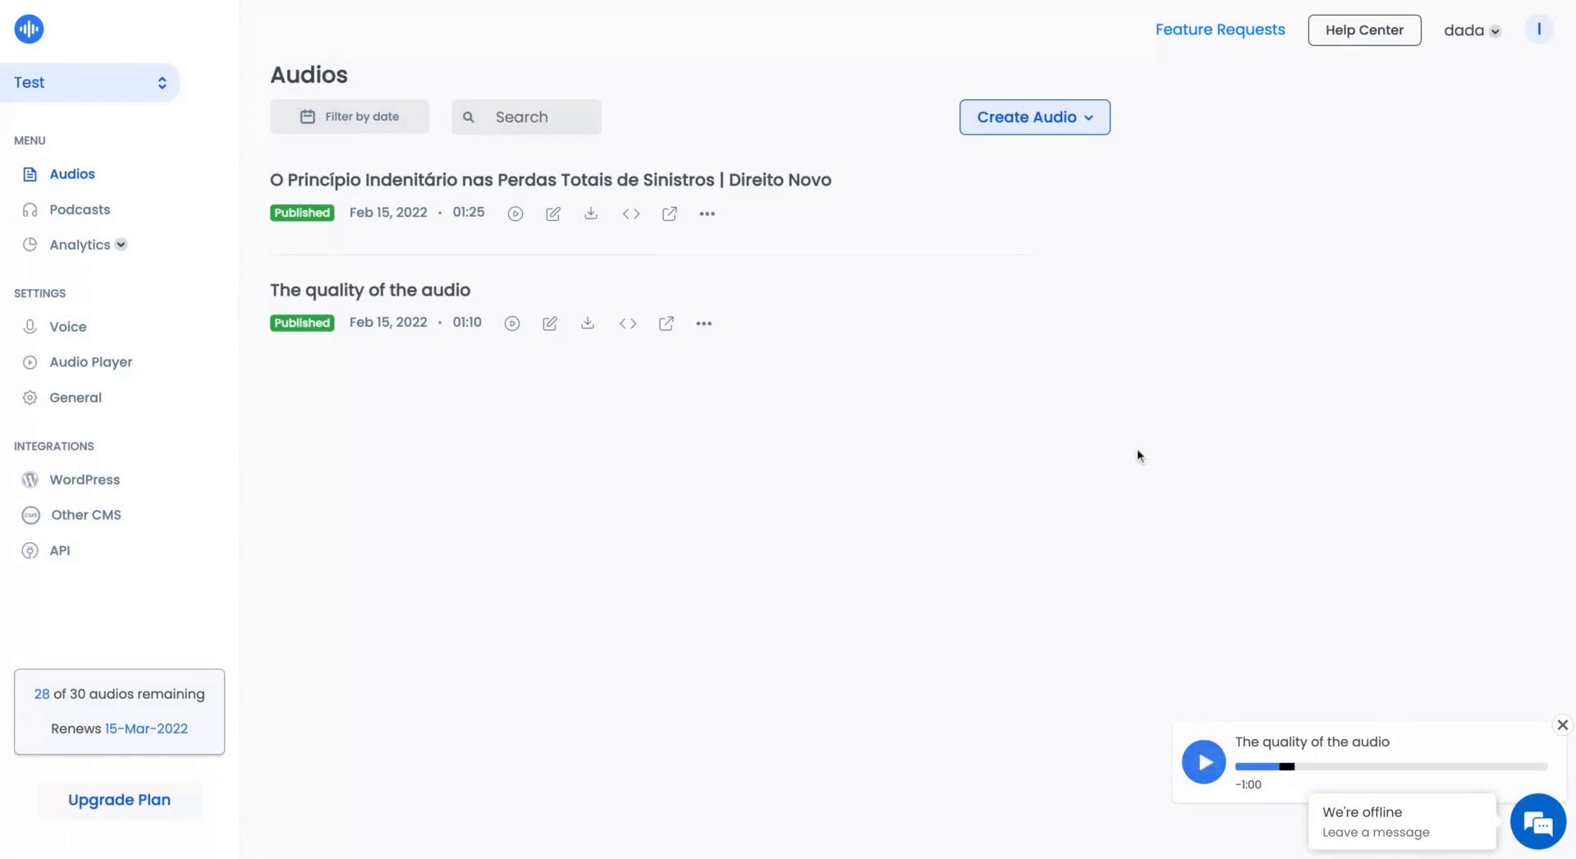